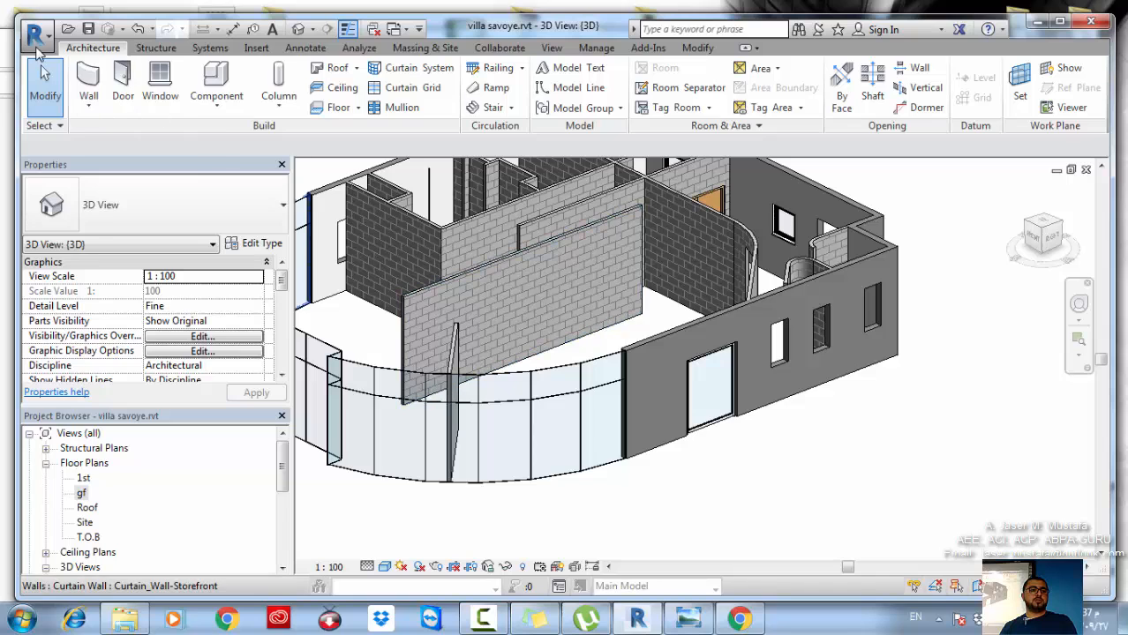
- Create a new project from the Architectural Template without saving the open villa project
click(36, 33)
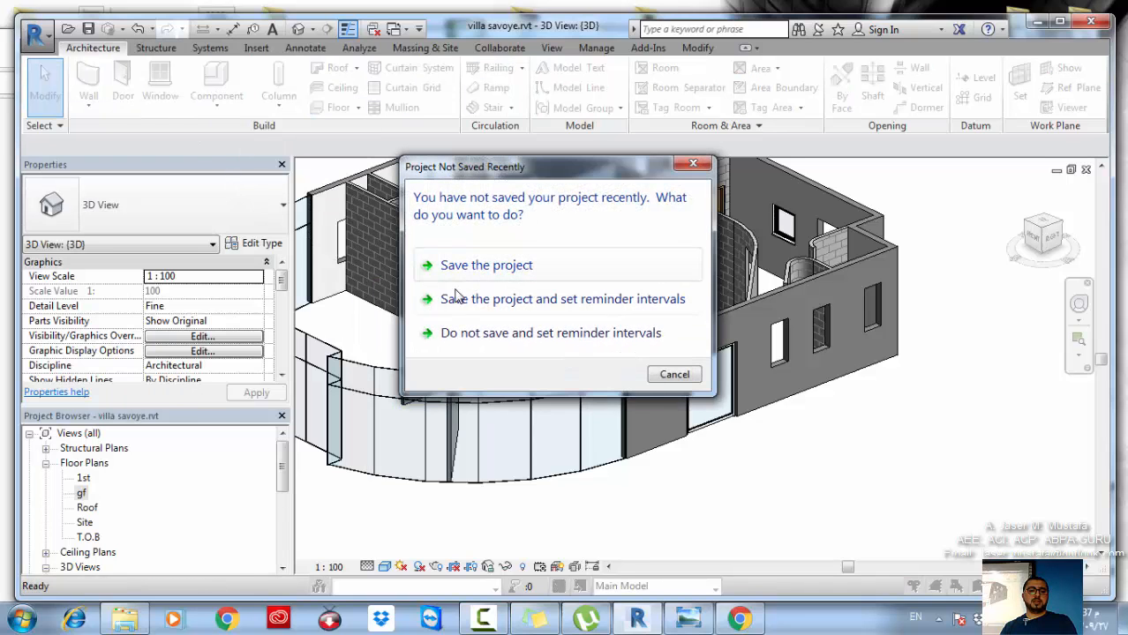
click(657, 371)
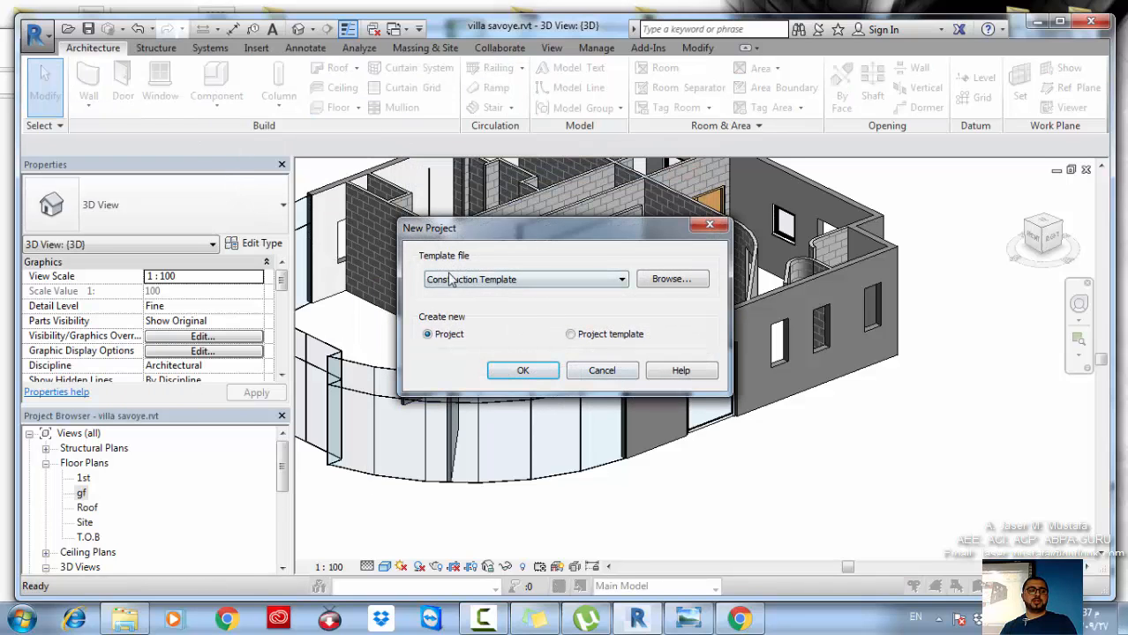
click(474, 280)
click(470, 316)
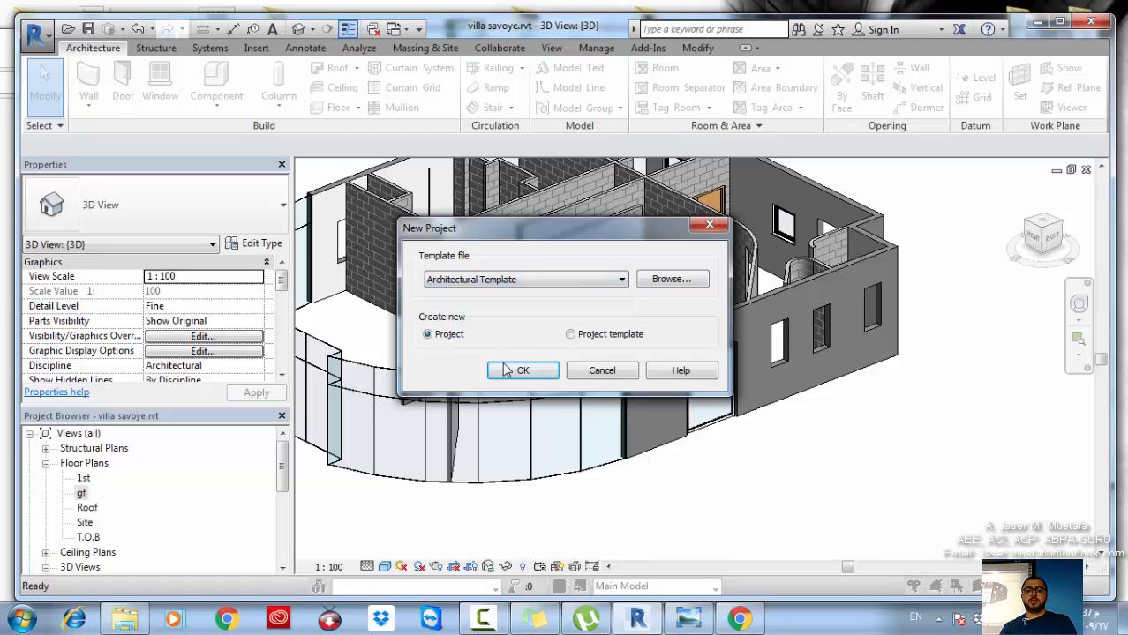
click(521, 371)
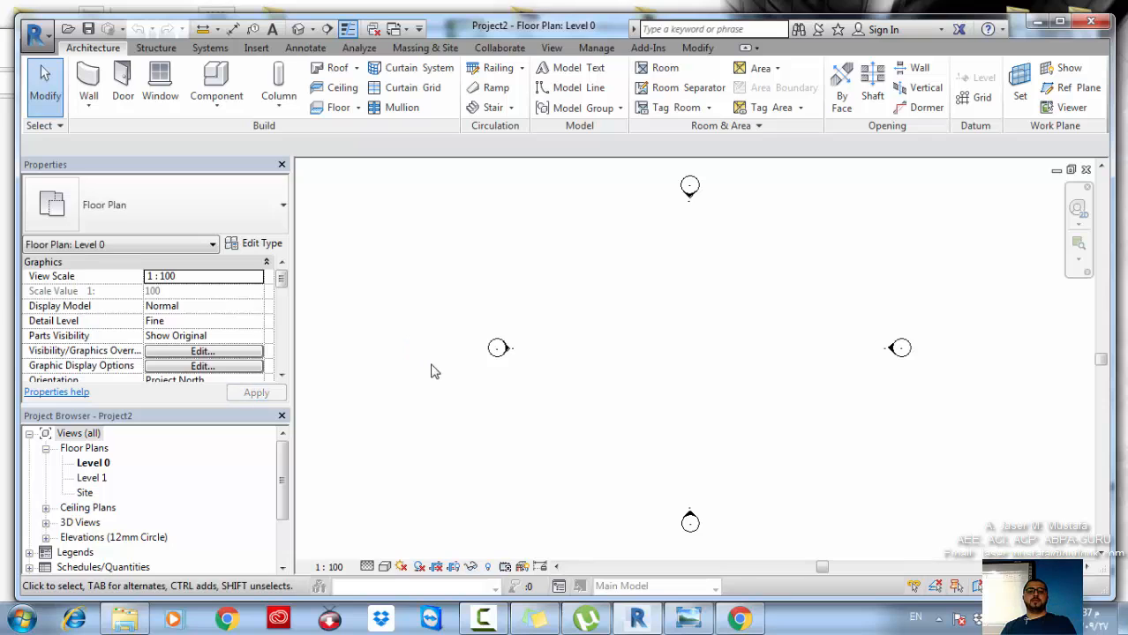
- Switch to Windows Explorer and open the 003 curtain walls folder under Desktop, courses Exercise, autodesk Revit 2017 Course
click(139, 620)
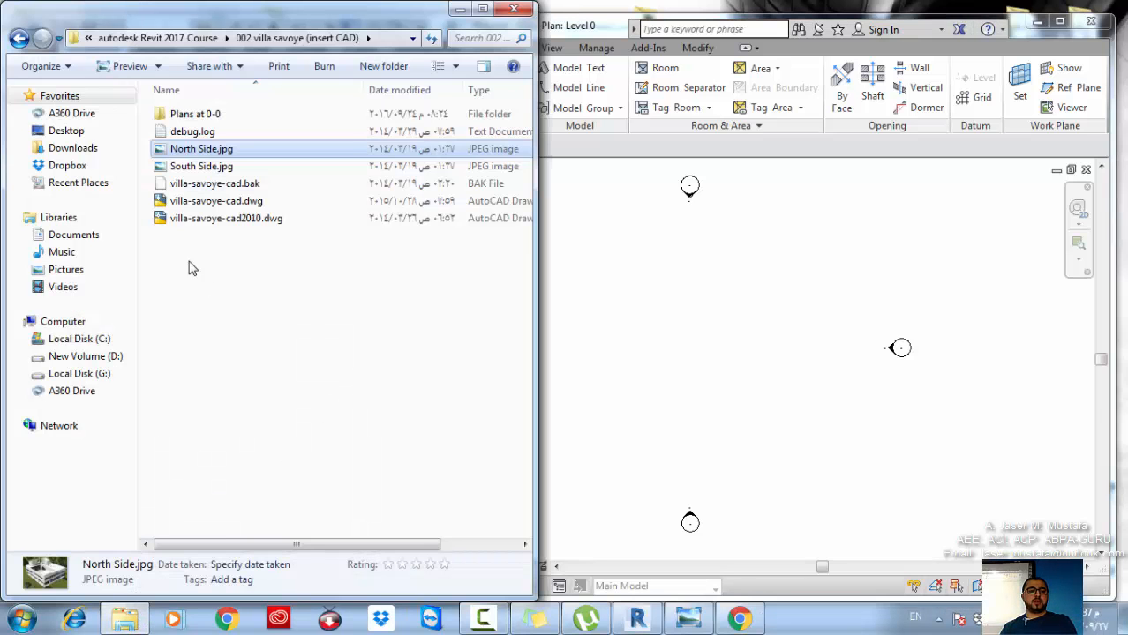
click(51, 131)
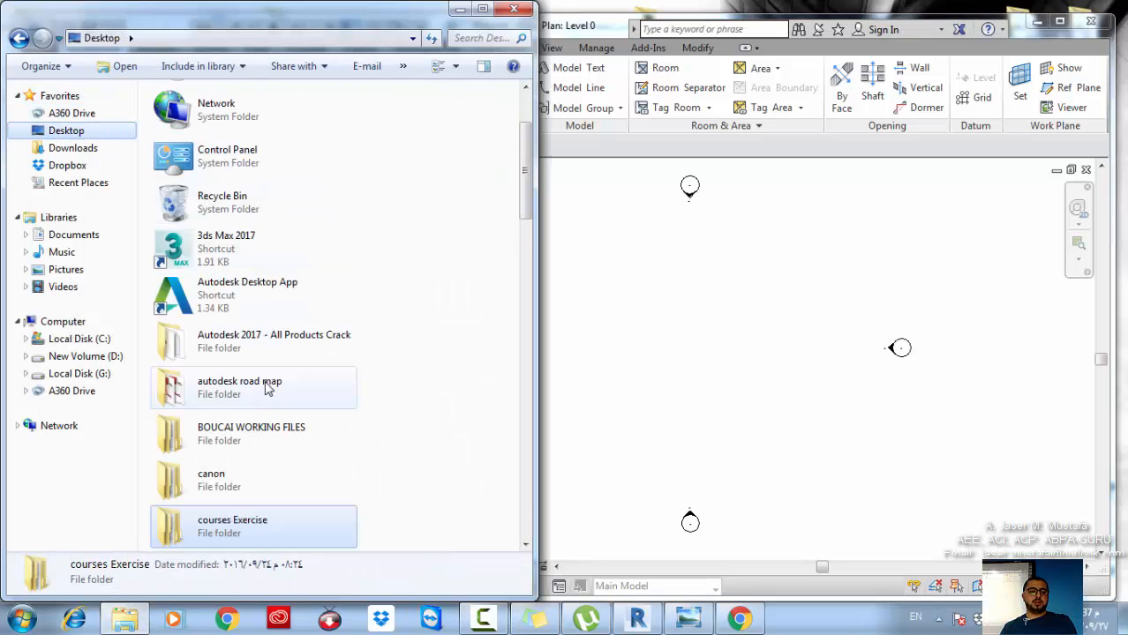
click(258, 455)
scroll(320, 433, down, 3)
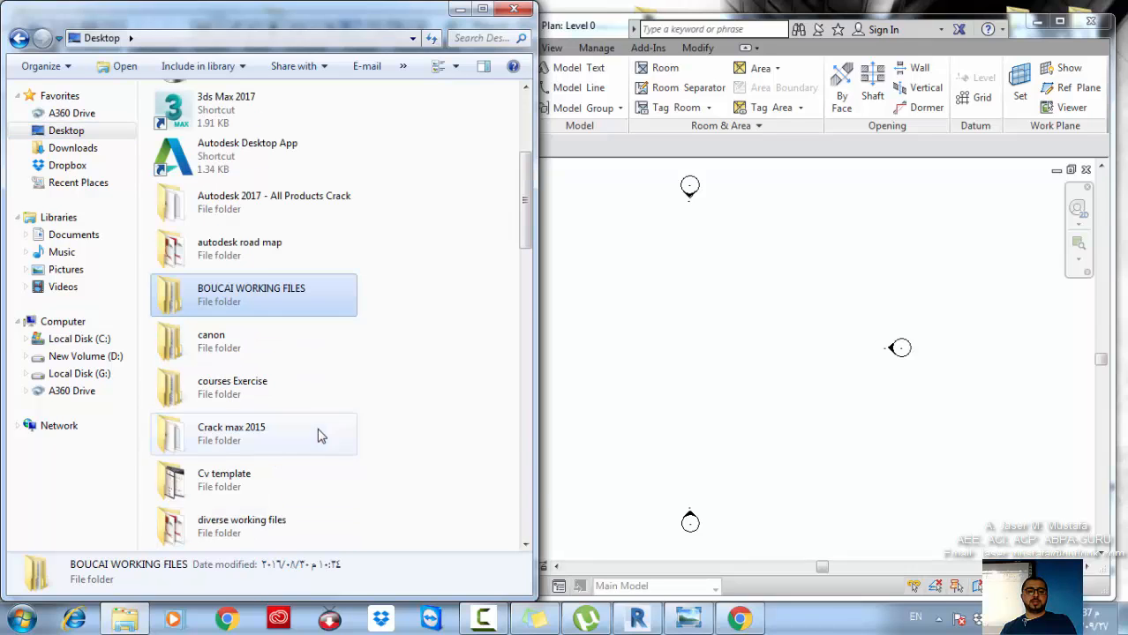
drag(527, 203, 528, 237)
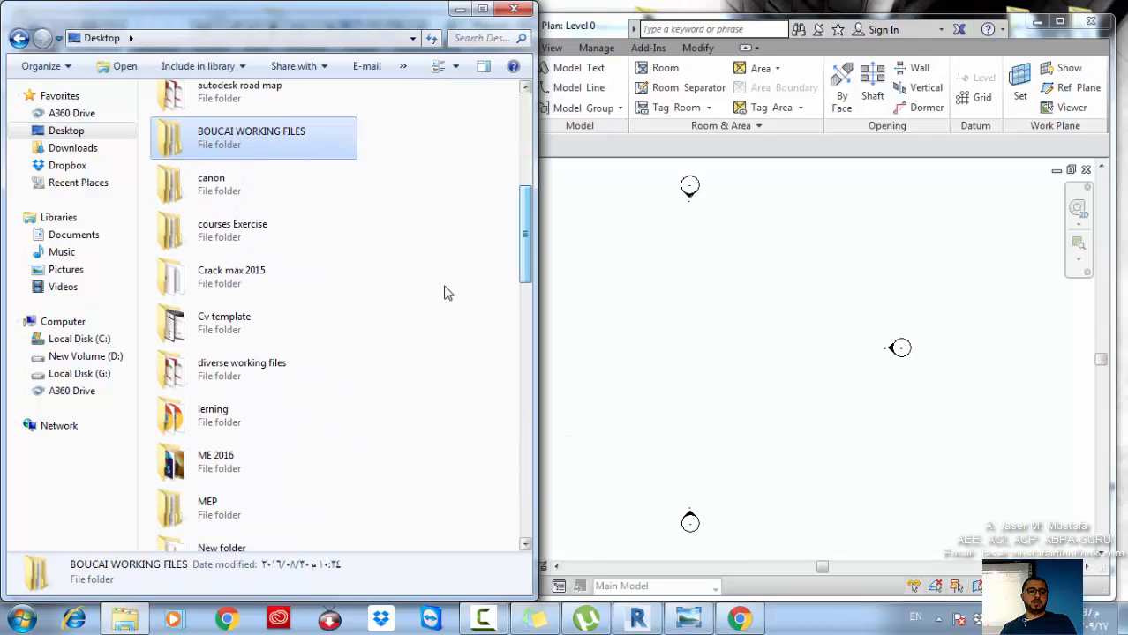
click(446, 290)
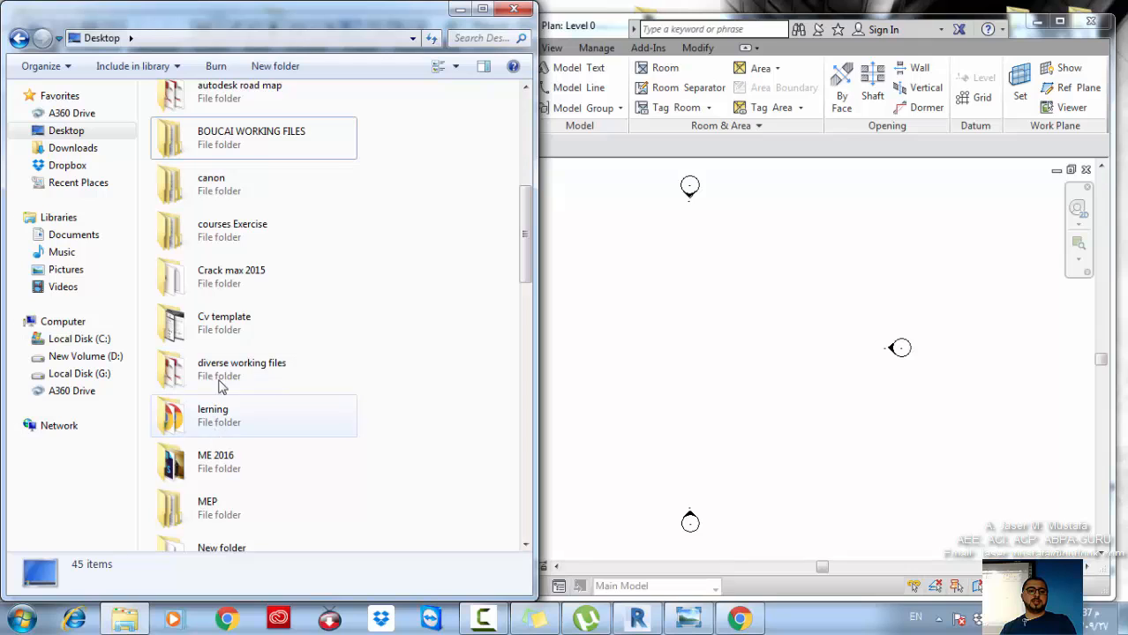
double_click(226, 231)
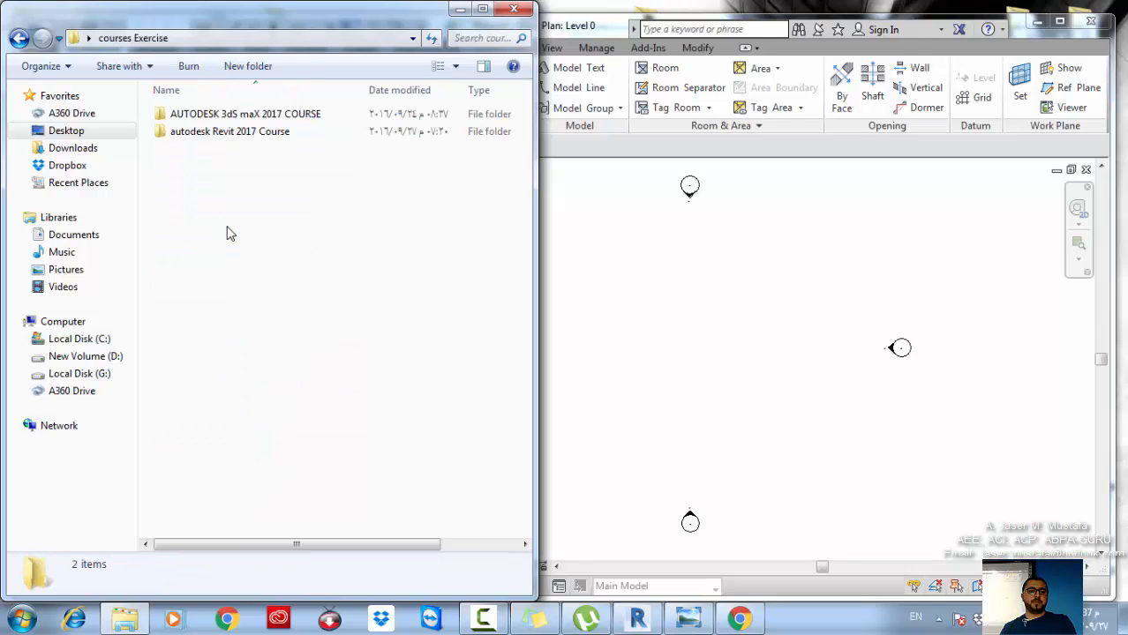
double_click(245, 132)
click(216, 150)
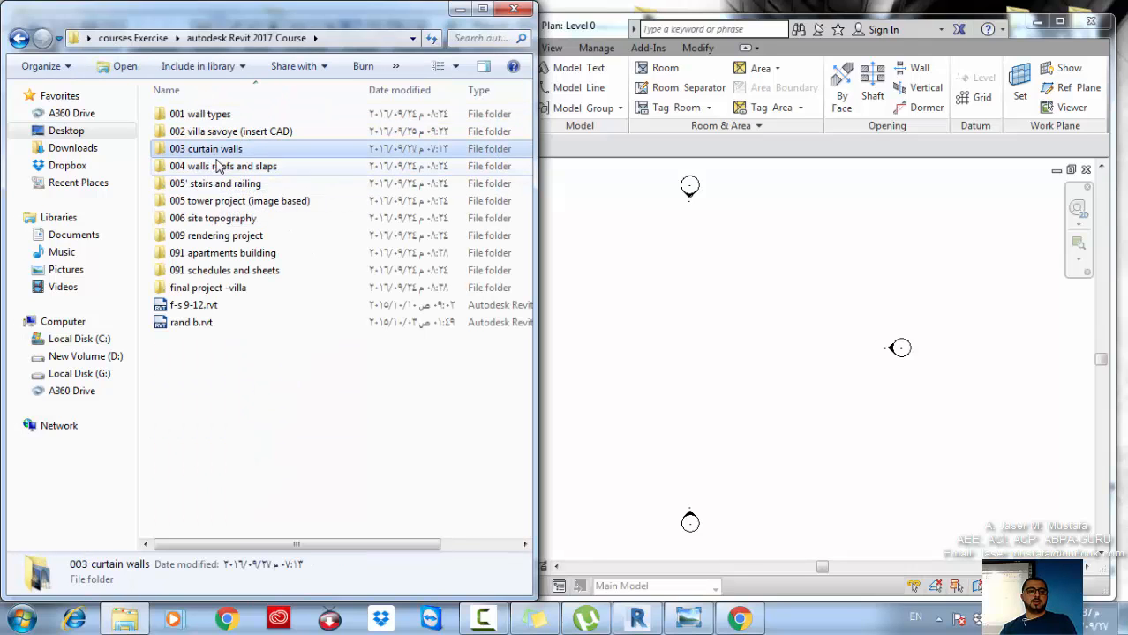
double_click(218, 152)
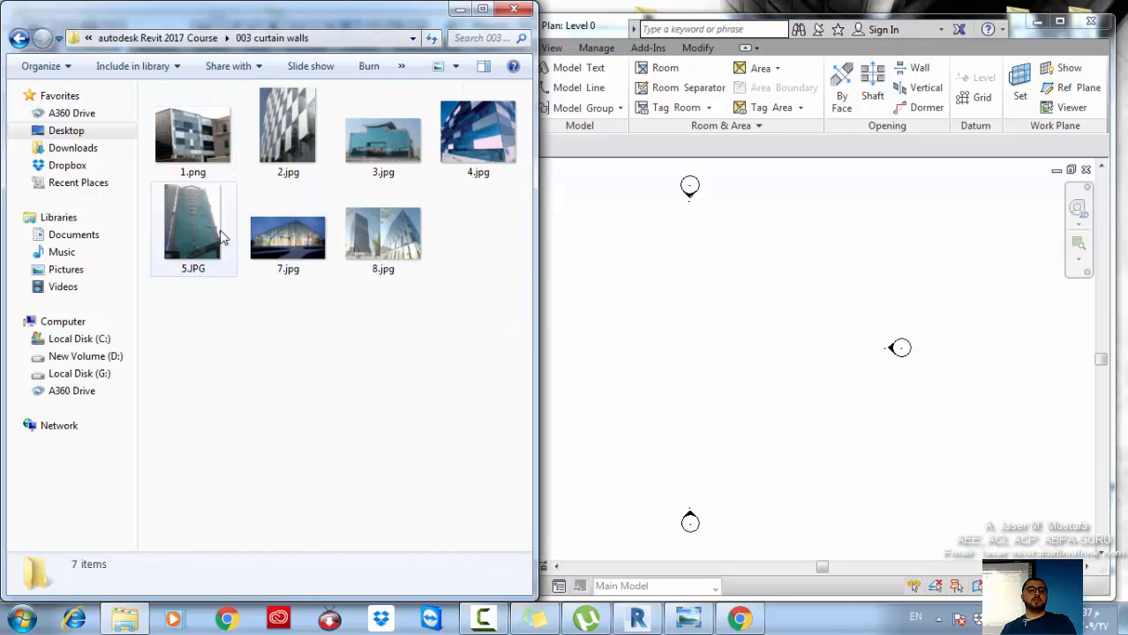
- View the facade photos 5.JPG and 7.jpg in separate windows arranged side by side
double_click(221, 237)
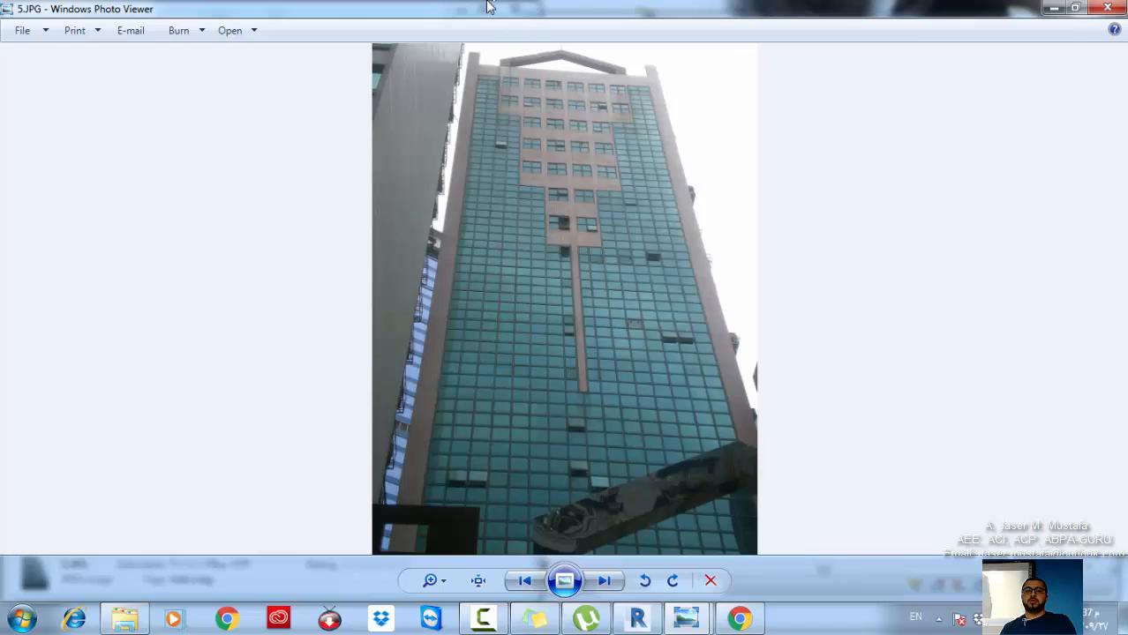
drag(489, 8, 811, 28)
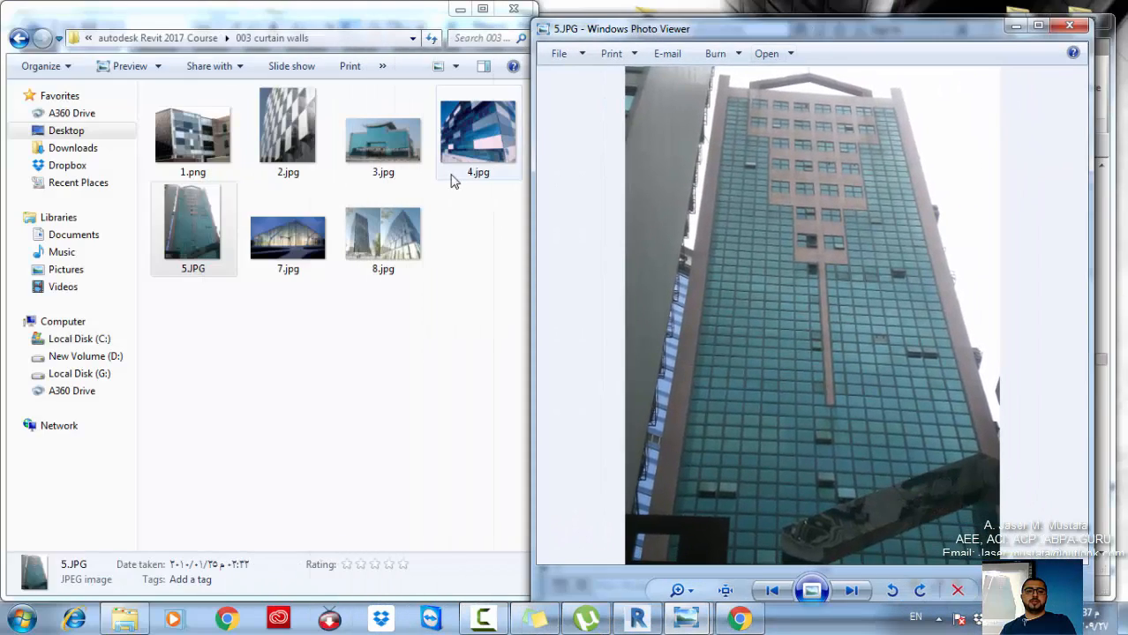
double_click(320, 244)
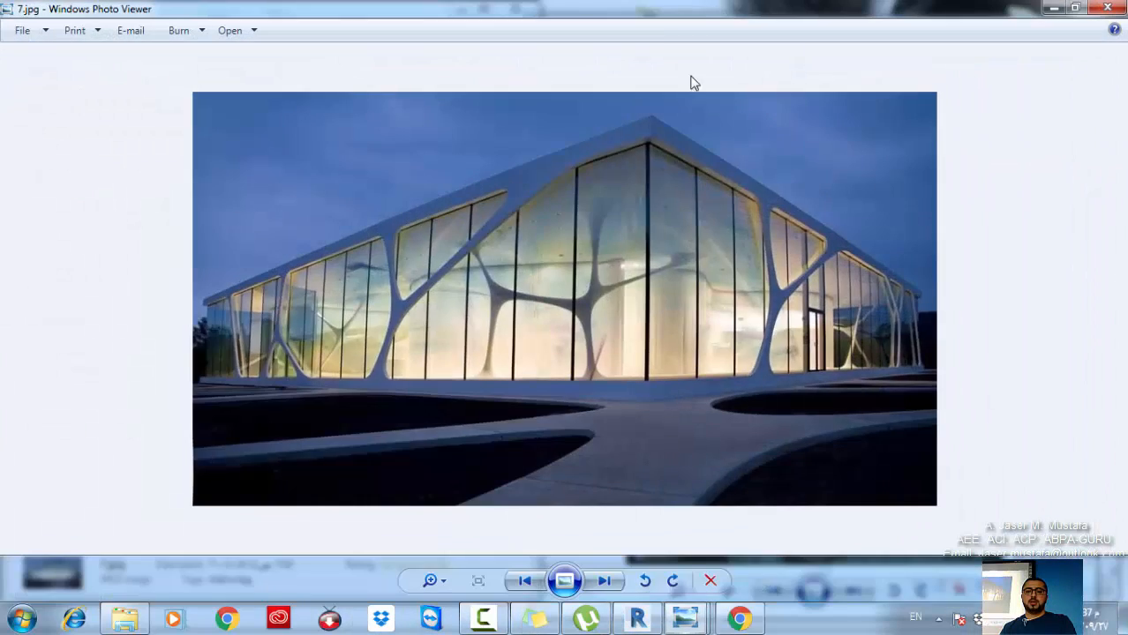
drag(695, 25, 2, 155)
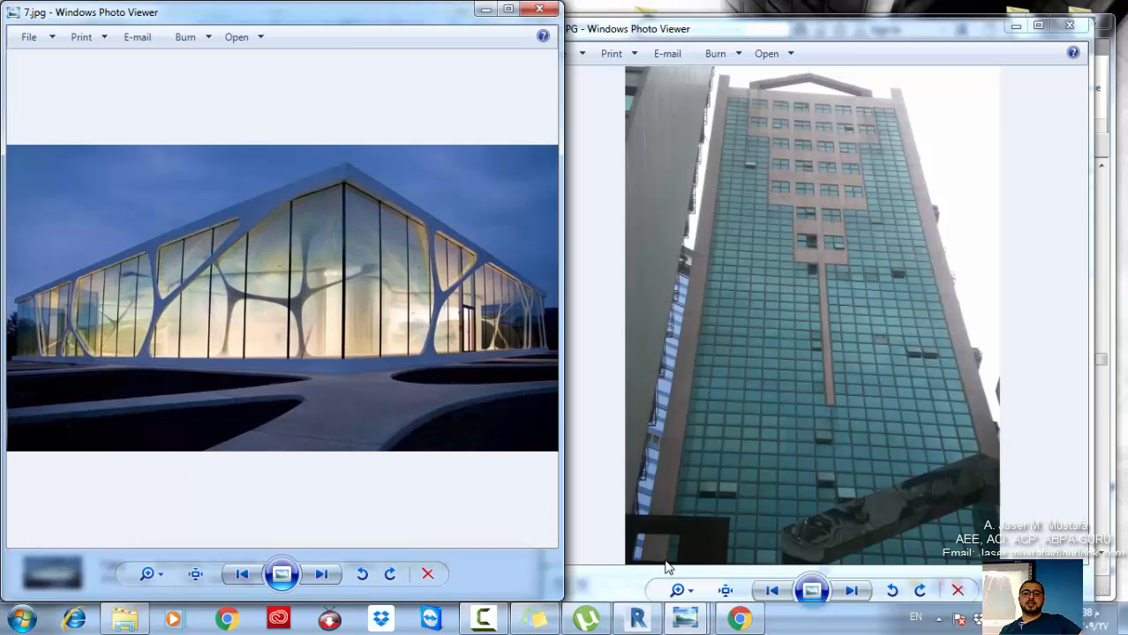
- Switch to Revit and draw a horizontal Curtain_Wall-Empty wall about 7200 mm long between the elevation markers on Level 0
click(637, 619)
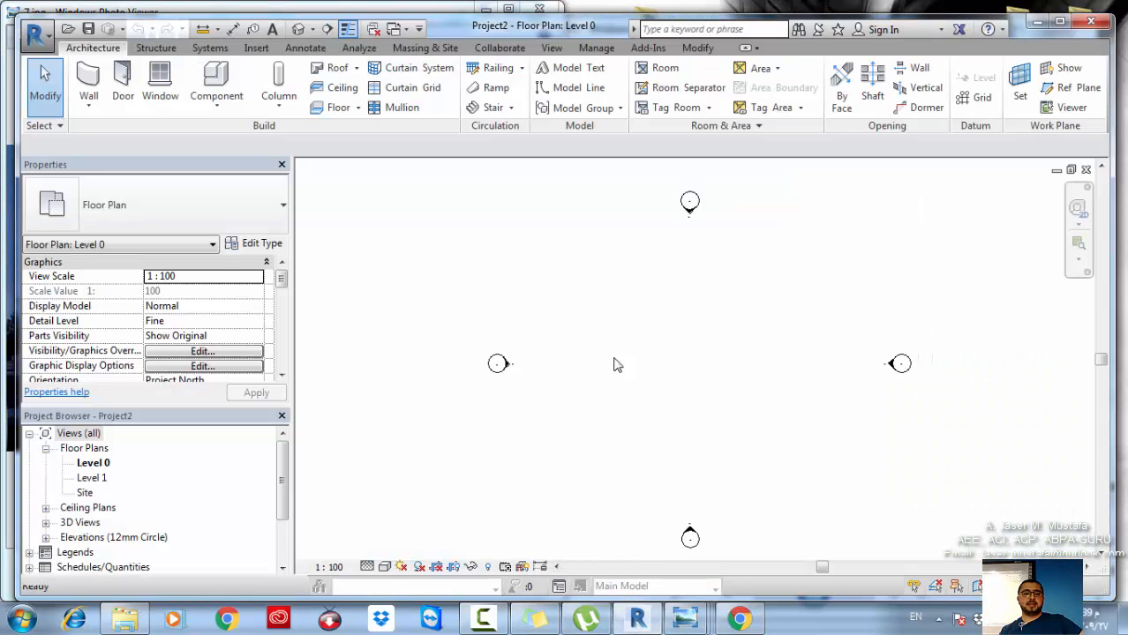
key(w)
key(a)
click(141, 207)
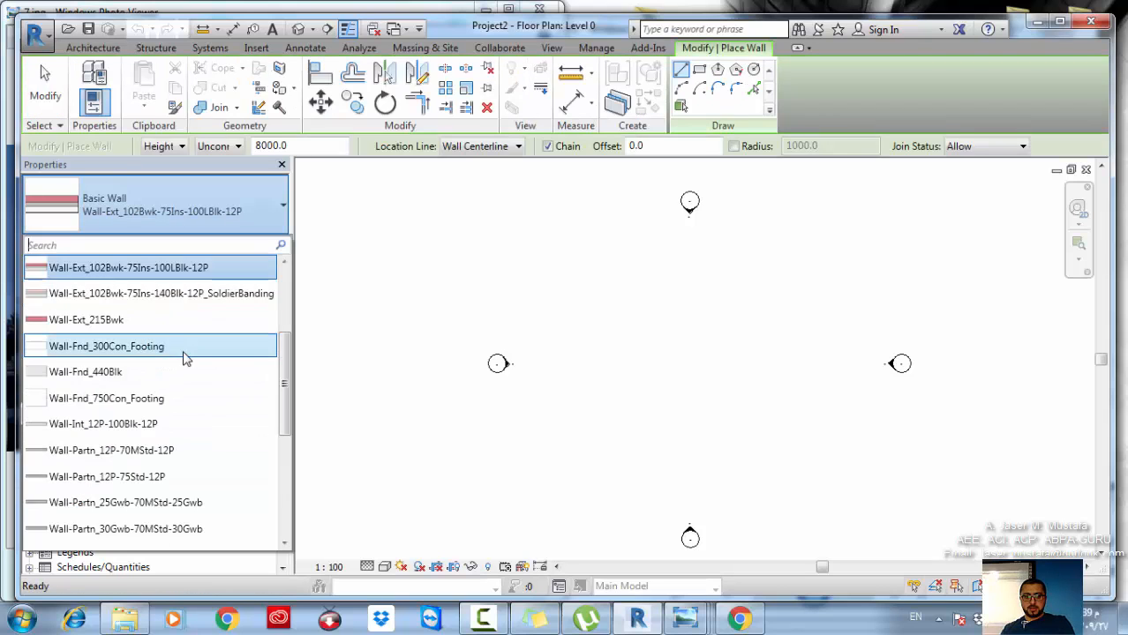
scroll(145, 378, down, 3)
scroll(142, 374, down, 1)
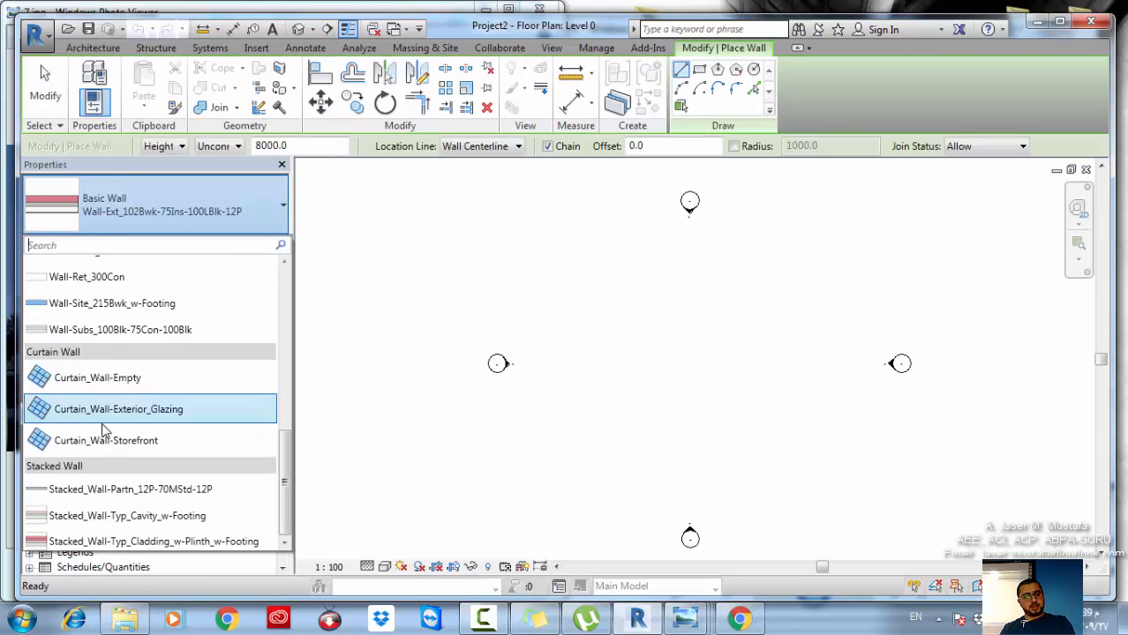
click(233, 443)
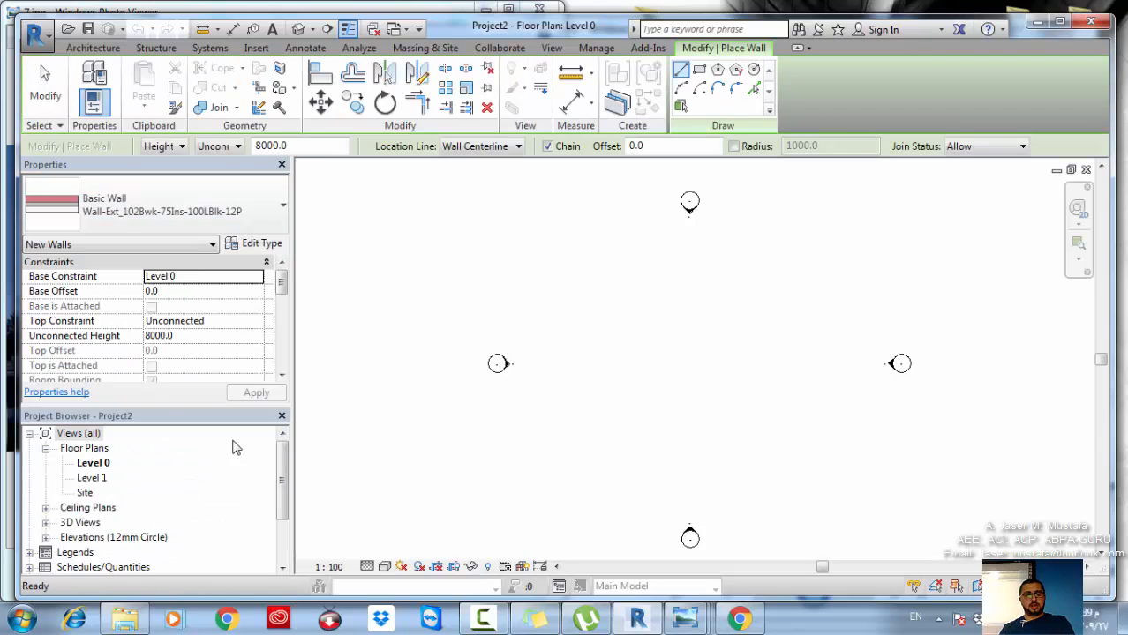
click(106, 216)
click(97, 338)
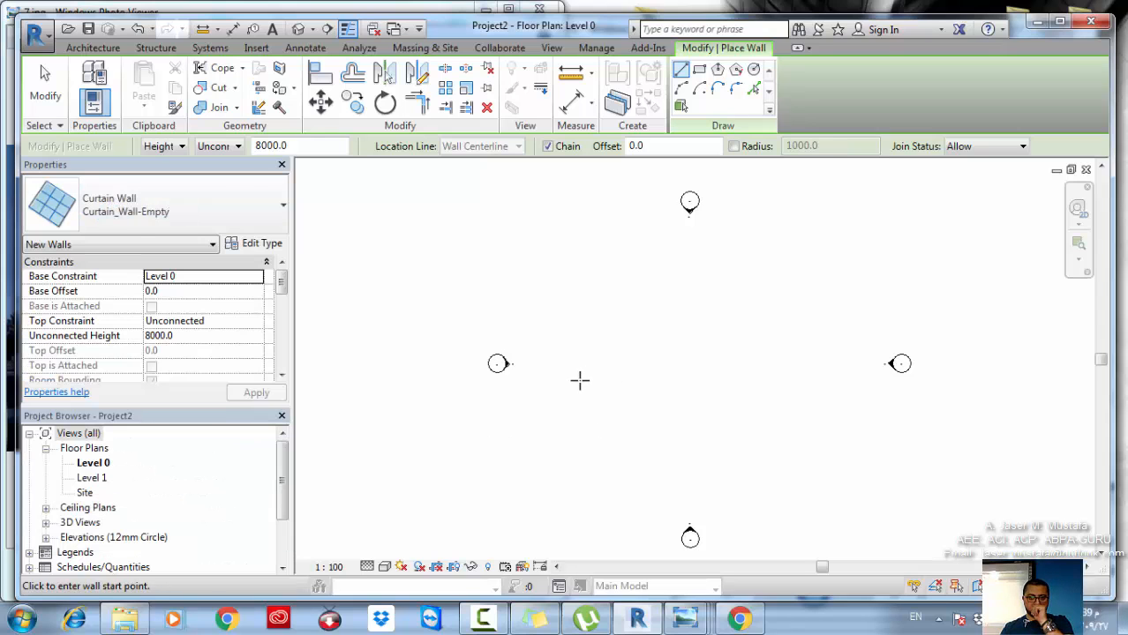
click(582, 380)
click(686, 380)
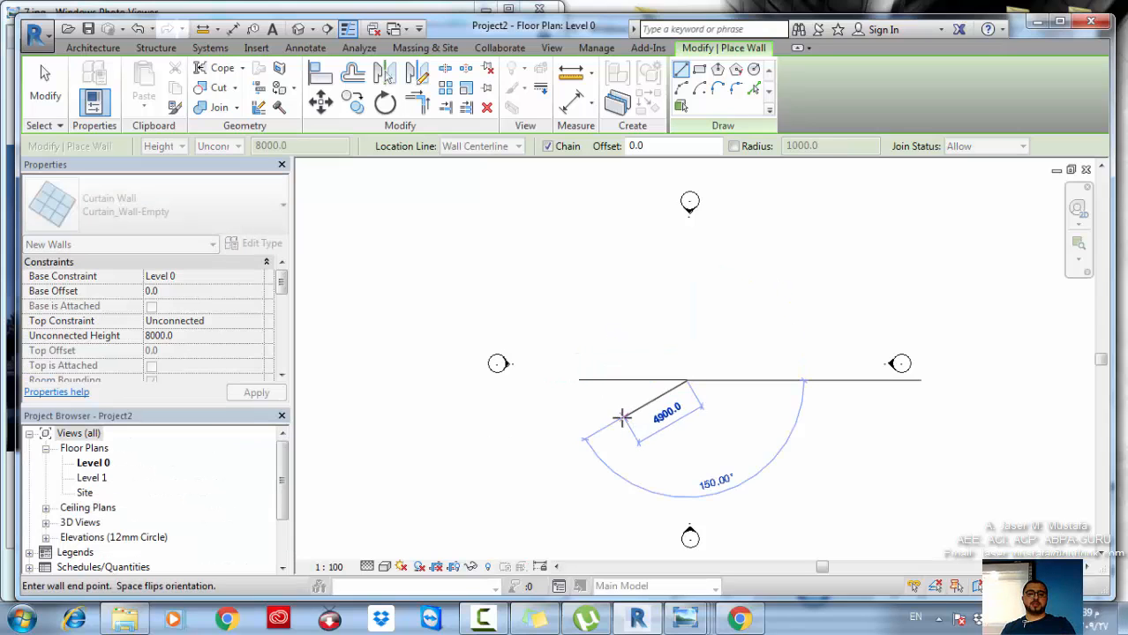
key(Escape)
key(Escape)
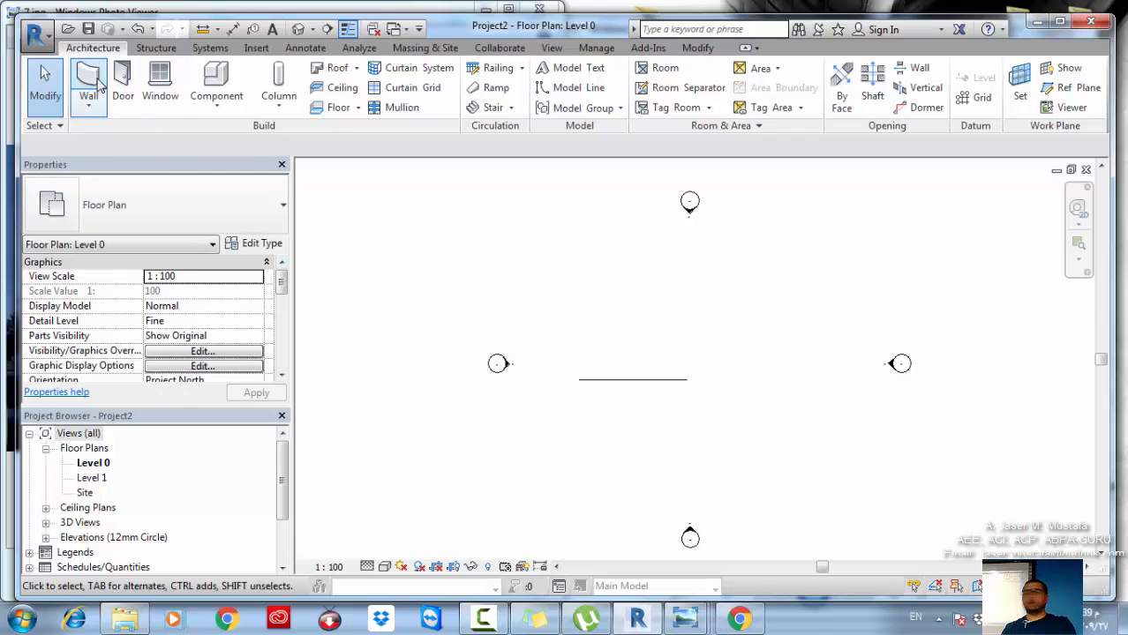
- Draw a Wall-Partn_12P-75Std-12P wall 7200 mm long up to Level 1, parallel and close to the curtain wall
click(99, 81)
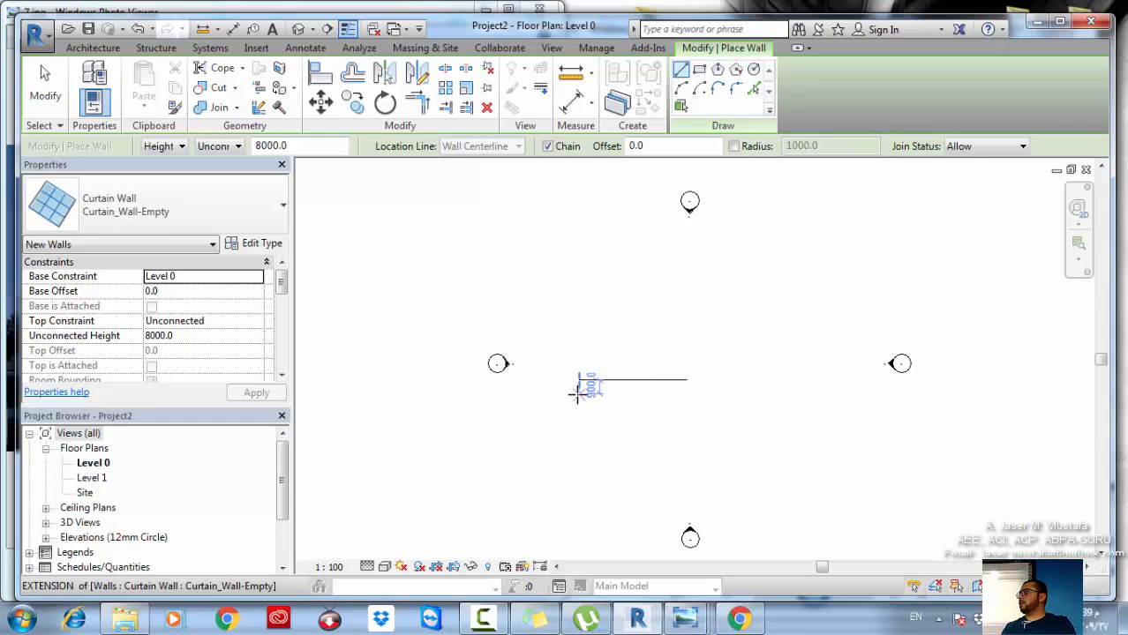
click(151, 216)
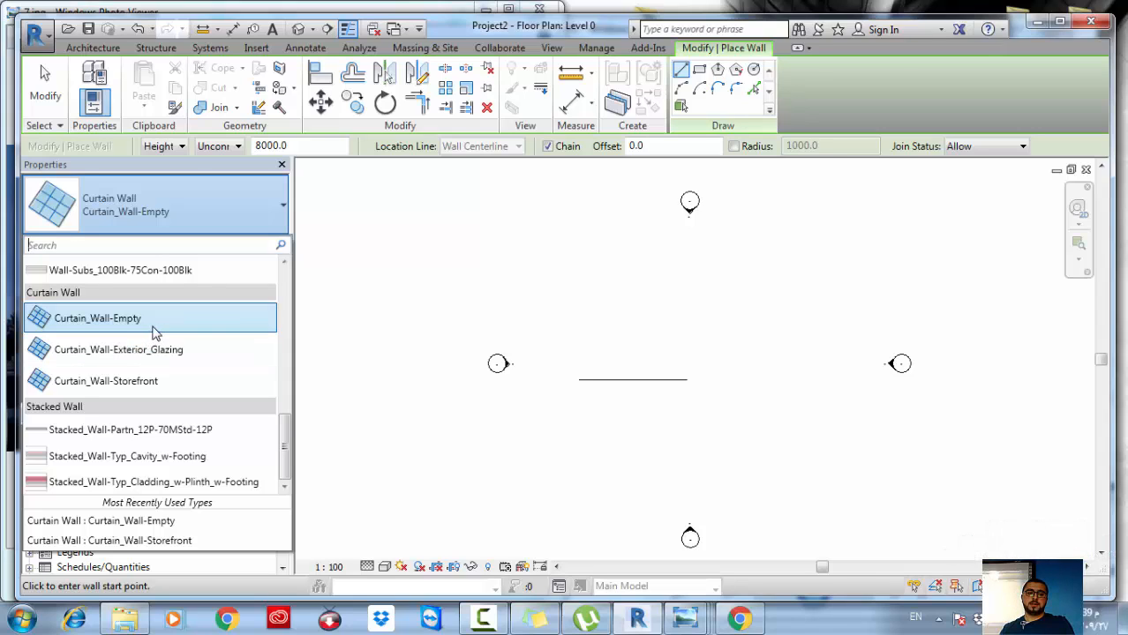
mouse_move(117, 329)
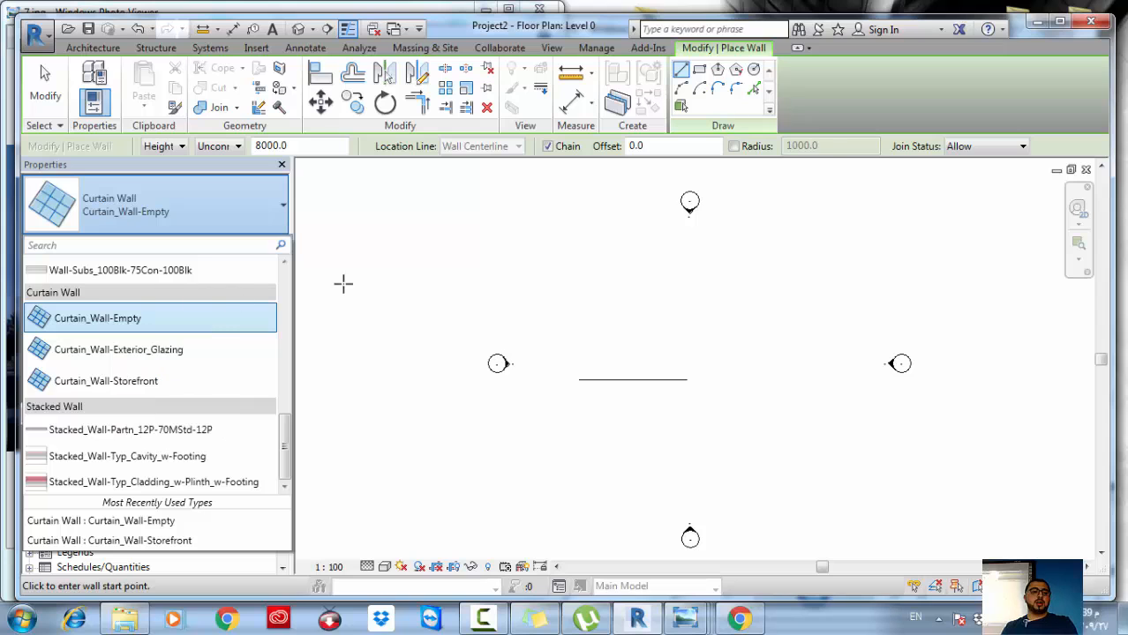
scroll(174, 279, up, 5)
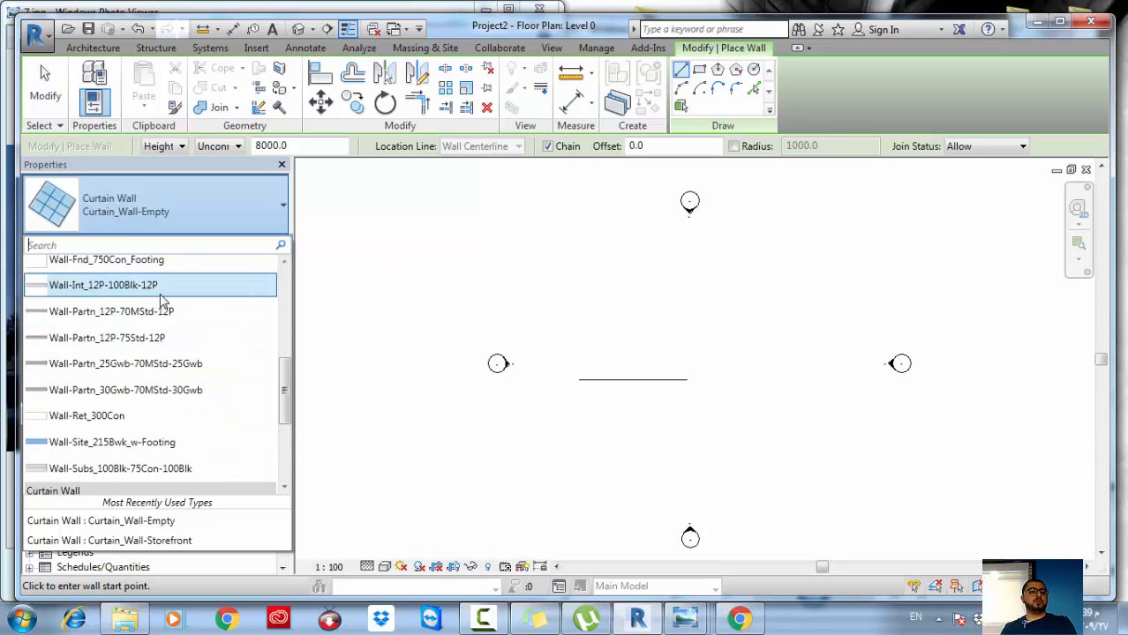
click(62, 343)
scroll(599, 360, up, 5)
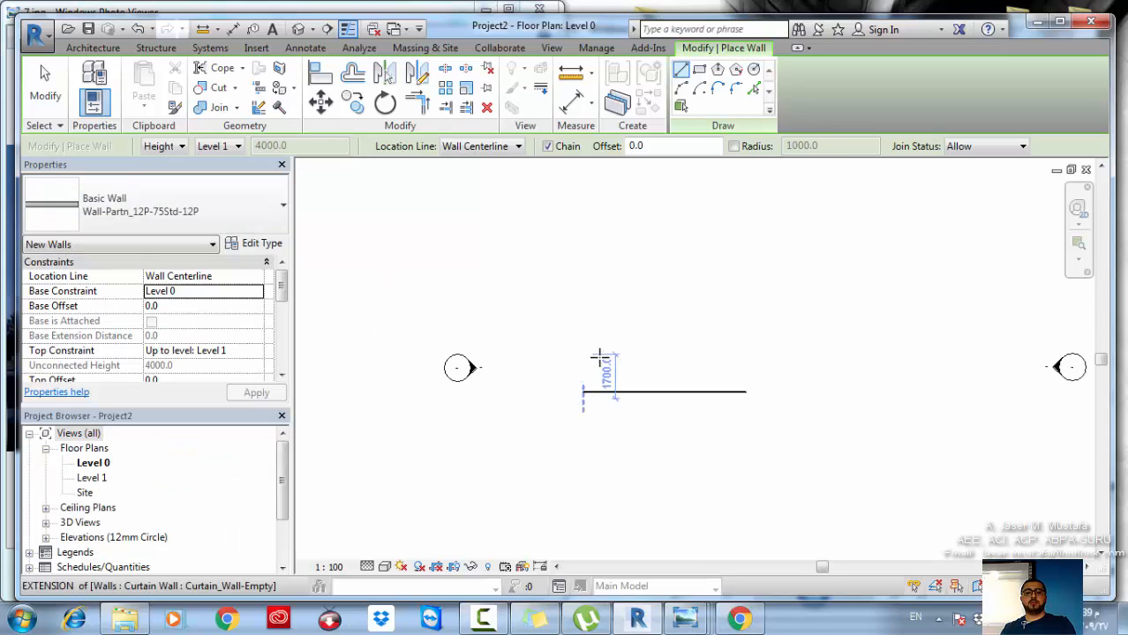
click(474, 362)
click(1046, 359)
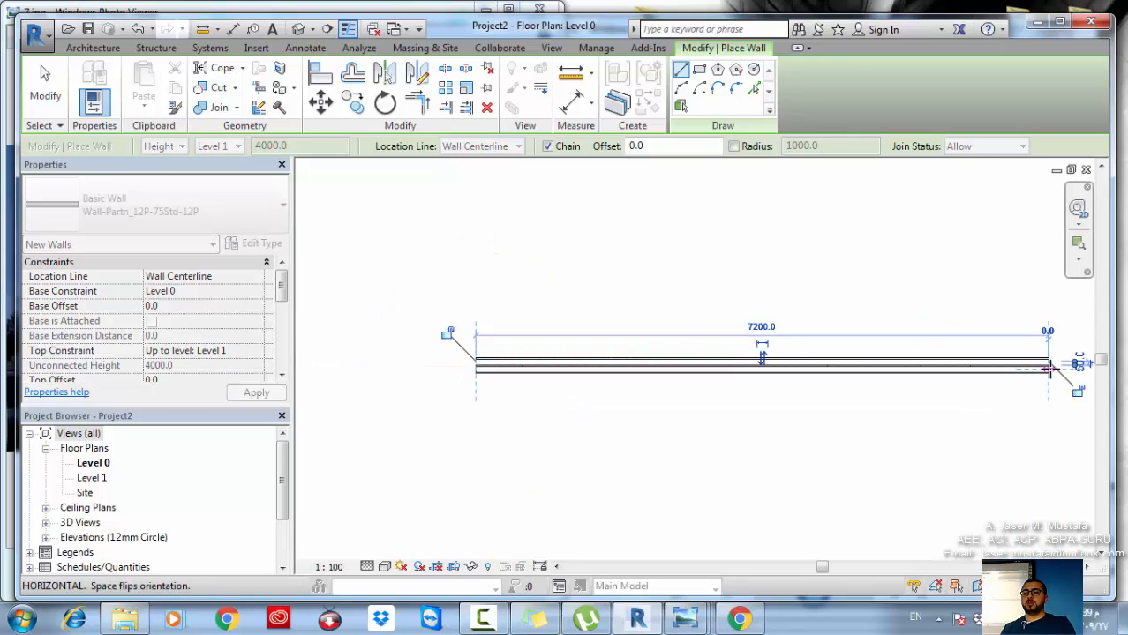
key(Escape)
key(Escape)
- In the 3D view, lower the curtain wall's top to the partition wall's top, giving it a height of 4000 mm
middle_drag(795, 350, 700, 336)
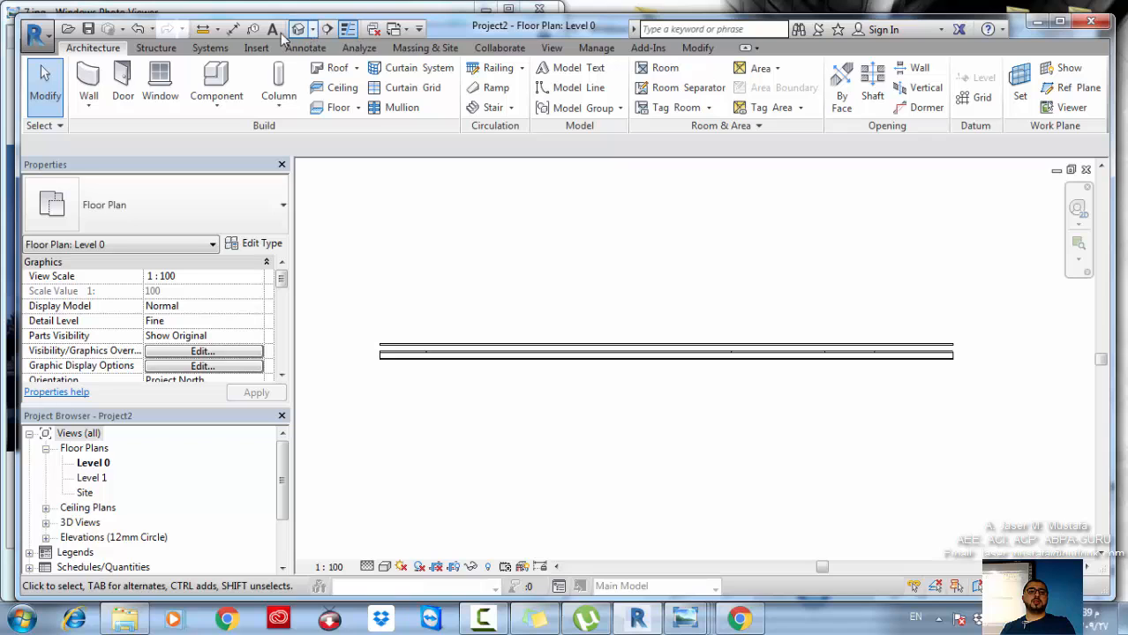
click(299, 28)
shift+middle_drag(642, 306, 590, 310)
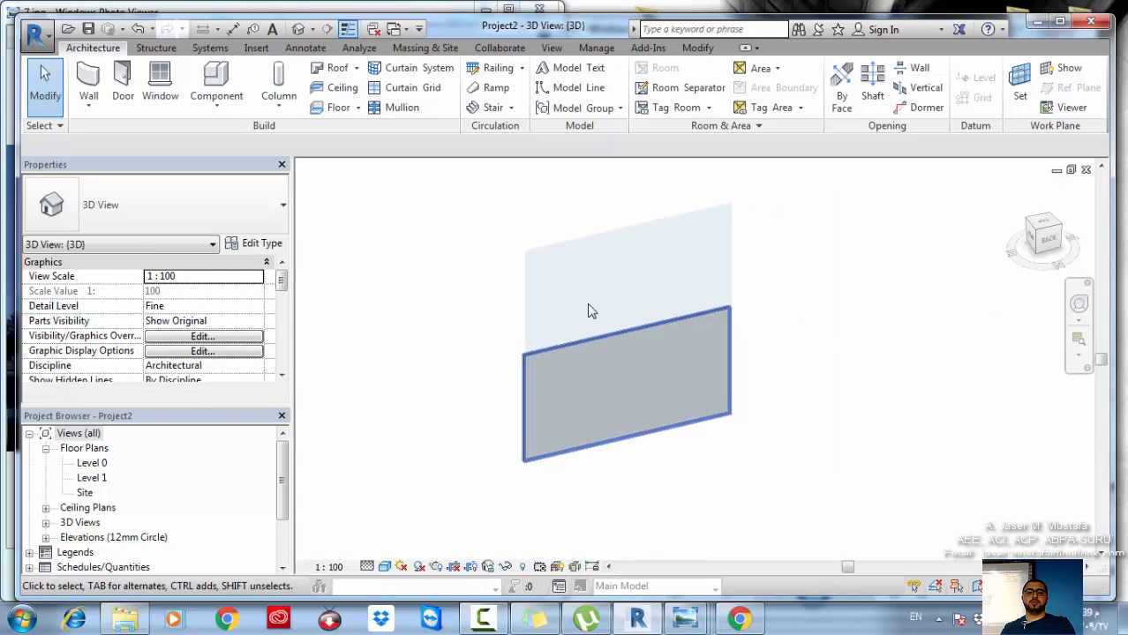
click(589, 300)
drag(628, 232, 629, 328)
shift+middle_drag(590, 391, 511, 368)
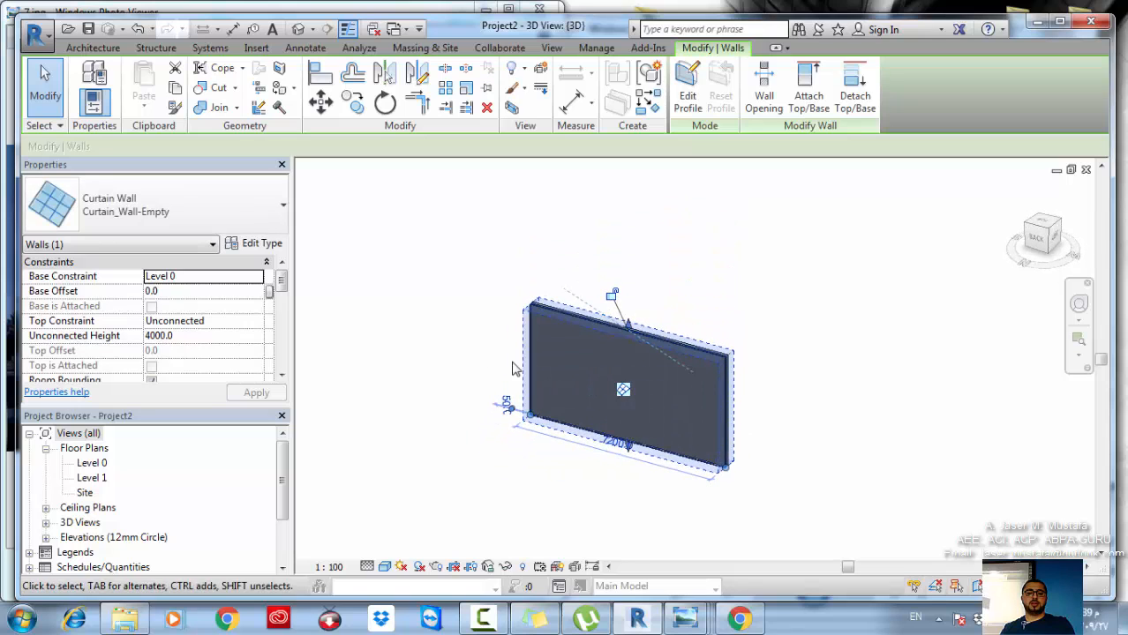
click(803, 391)
- Examine the end of the layered walls up close, compare it with the photo 7.jpg, and return to Revit
scroll(738, 395, up, 2)
scroll(699, 471, up, 4)
shift+middle_drag(704, 412, 754, 340)
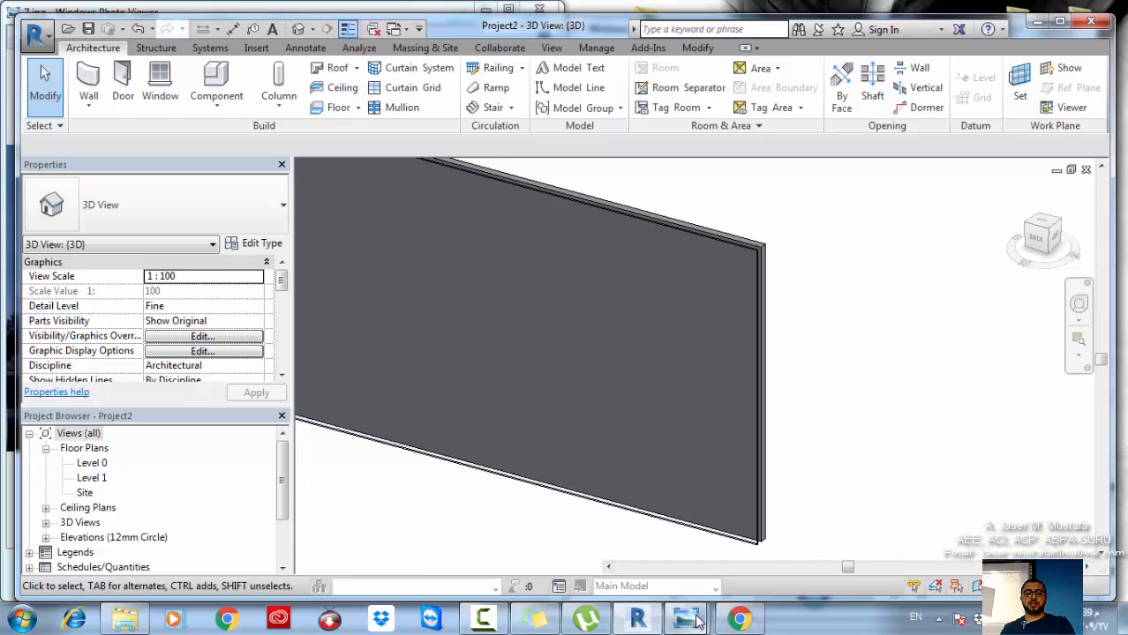
mouse_move(685, 618)
click(551, 562)
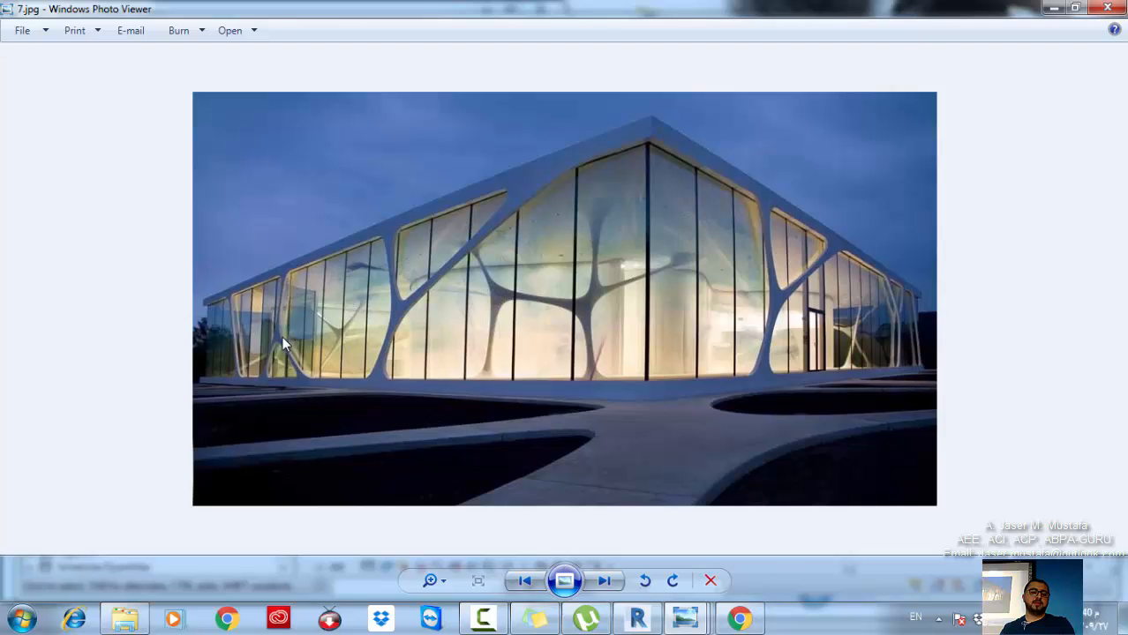
click(1051, 8)
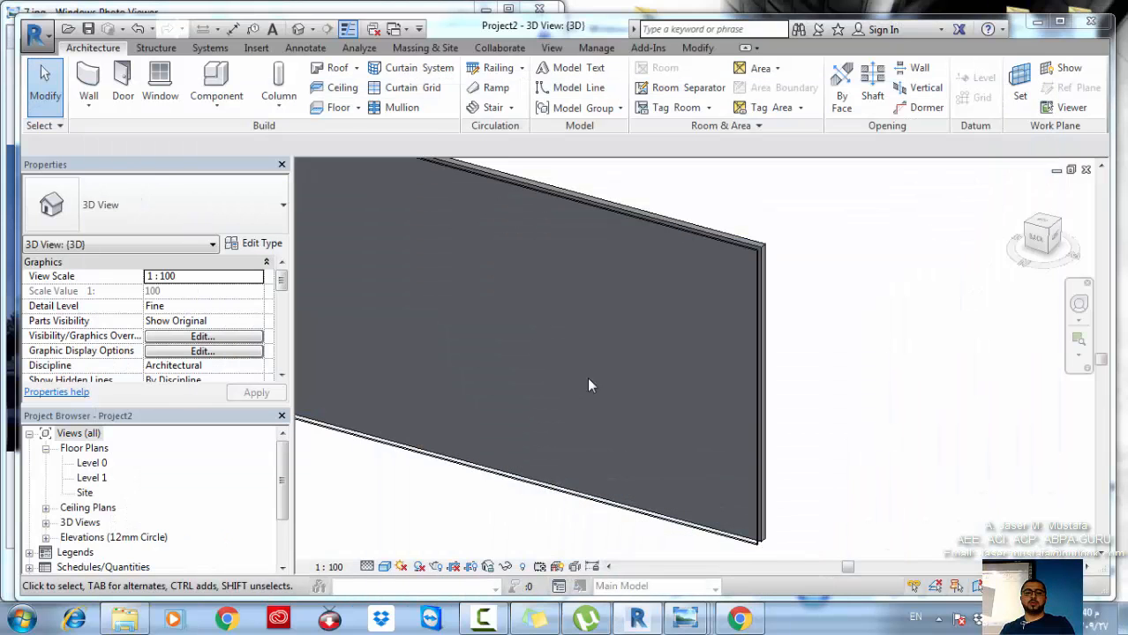
- View the layered walls from the partition side and open the Wall-Partn_12P-75Std-12P wall's elevation profile for editing
click(717, 240)
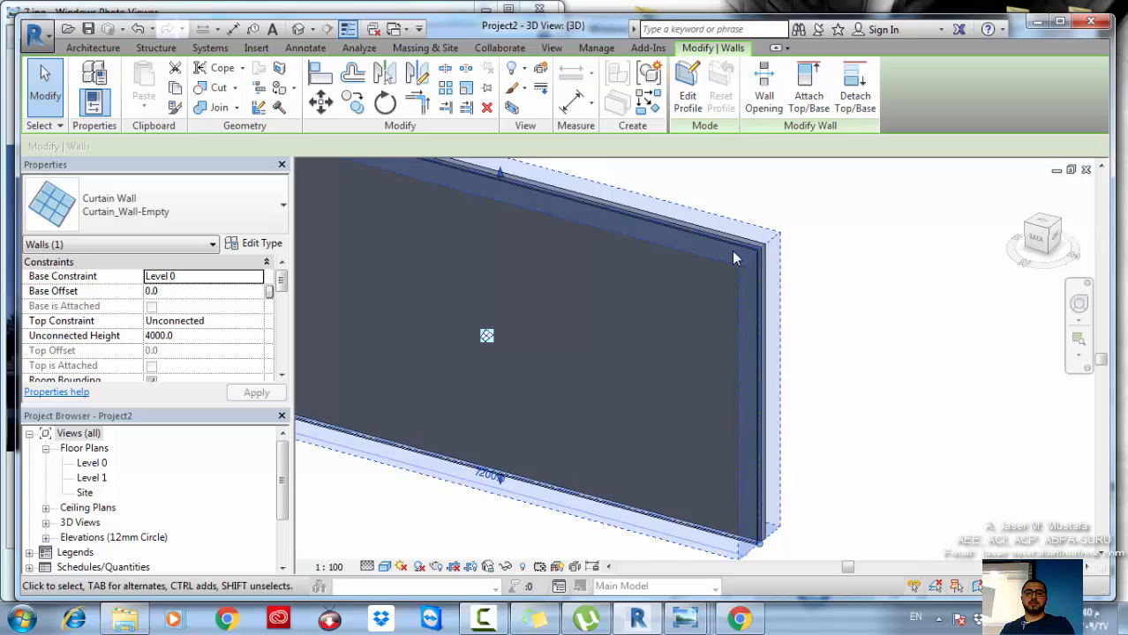
shift+middle_drag(778, 342, 426, 296)
key(Escape)
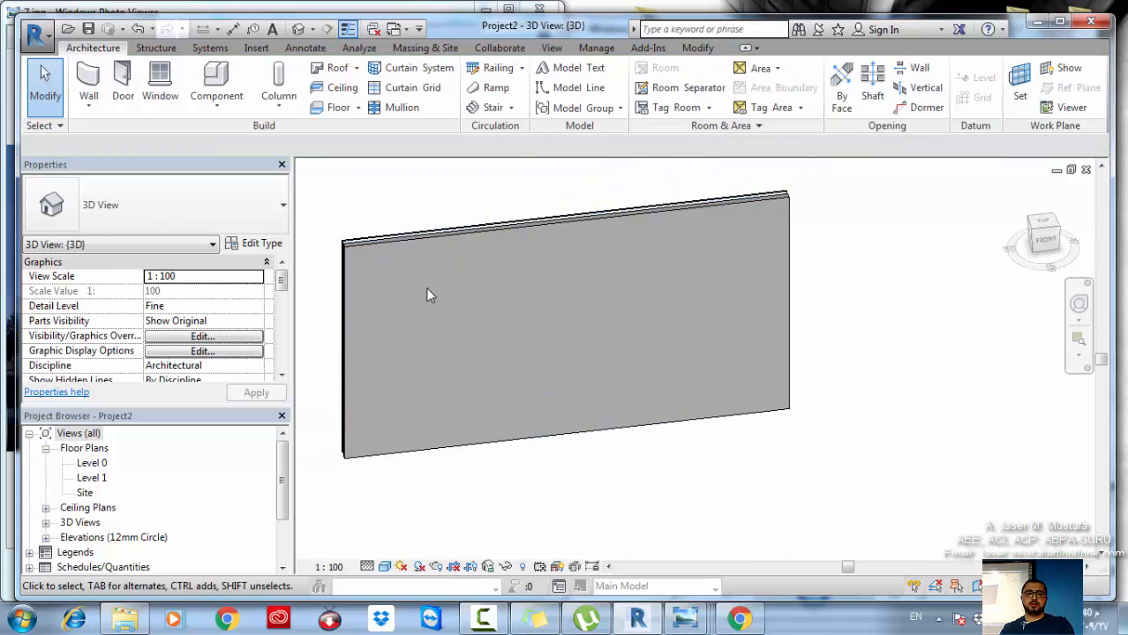
double_click(380, 253)
shift+middle_drag(718, 360, 639, 374)
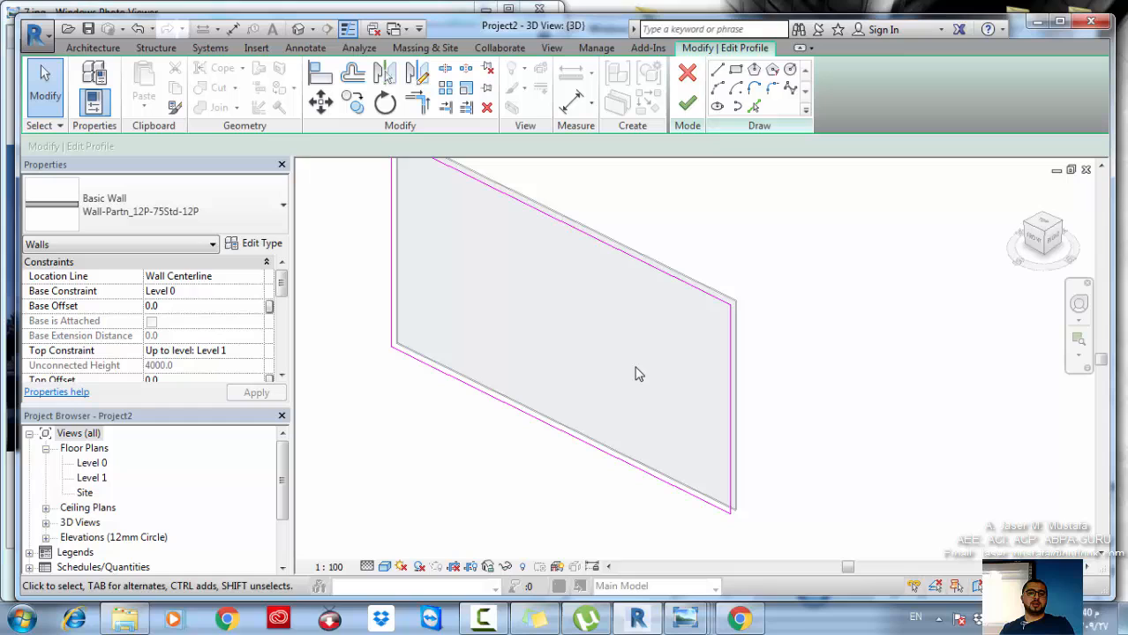
- Sketch an X's first lines: about 4400 mm from the profile's upper-right corner area to the middle, down to the bottom edge, and parallel back up
click(717, 68)
click(722, 300)
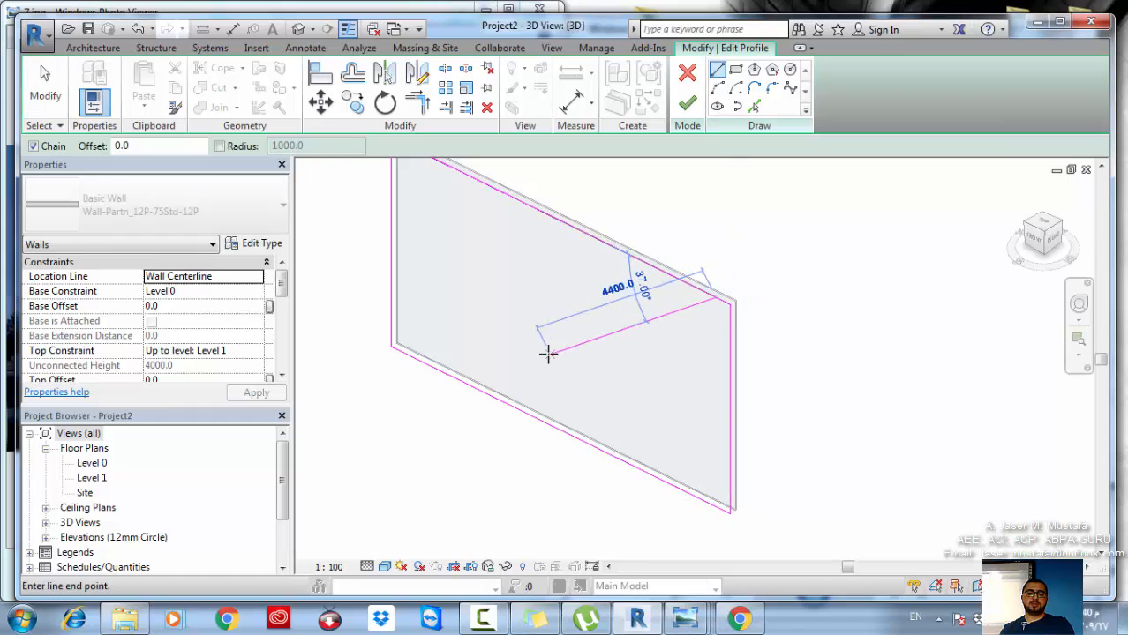
click(540, 350)
click(571, 432)
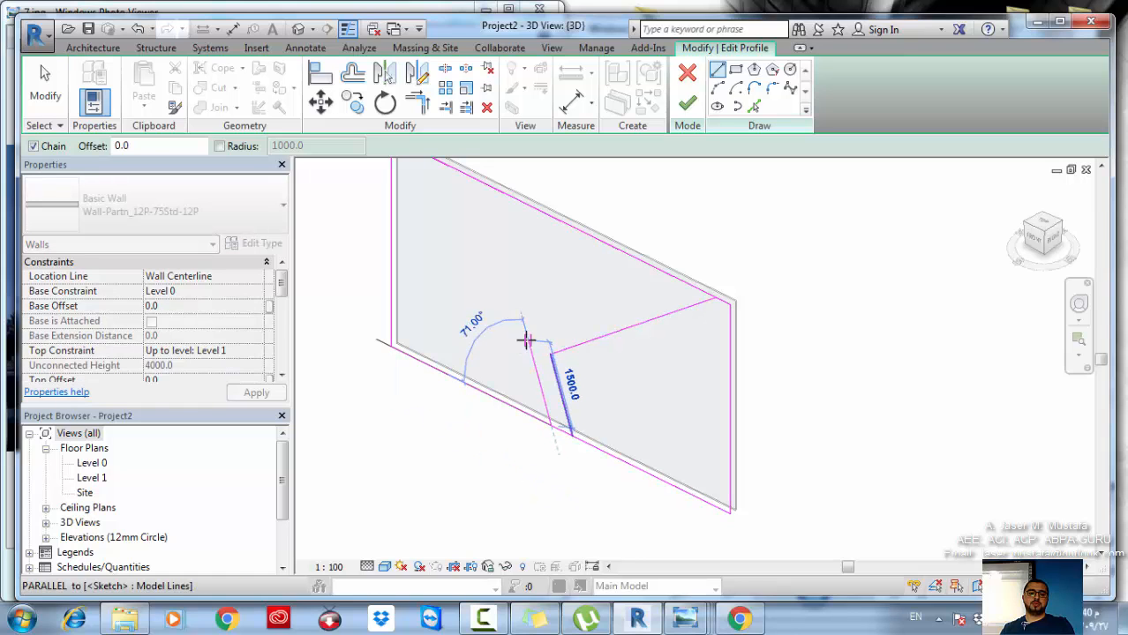
click(526, 334)
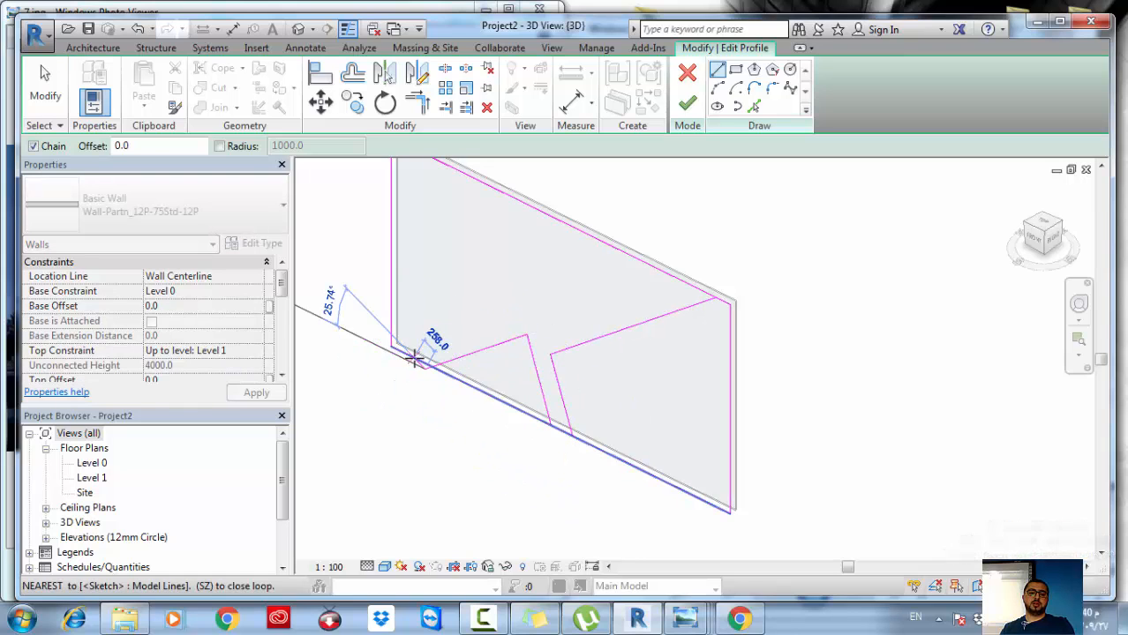
- Continue the X outline to the bottom edge near the left corner, back about 3500 mm to the middle, and up towards the top edge
click(418, 360)
click(418, 359)
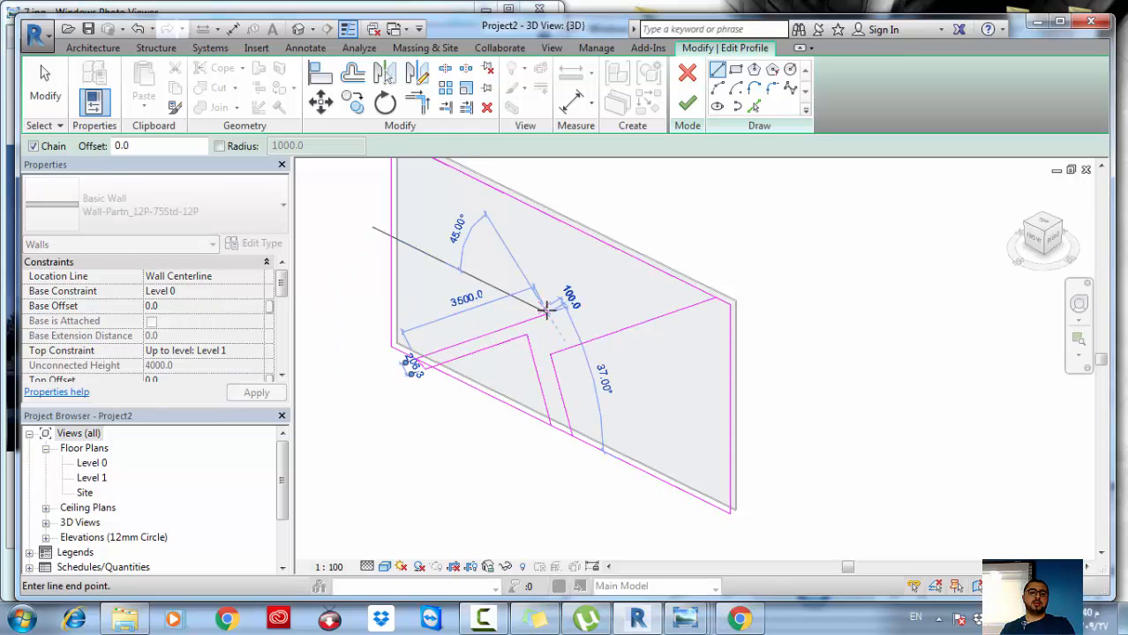
click(547, 309)
key(Escape)
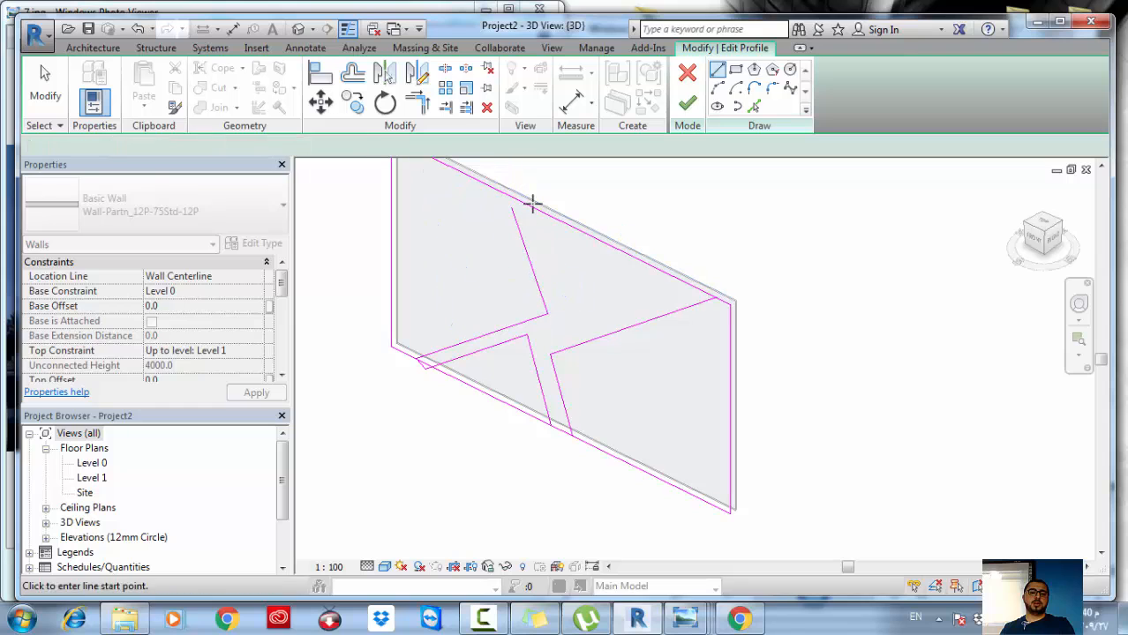
- Draw the last two X lines from the top edge to the middle and out to the upper-right arm's end, parallel to the existing sides
click(527, 206)
click(571, 328)
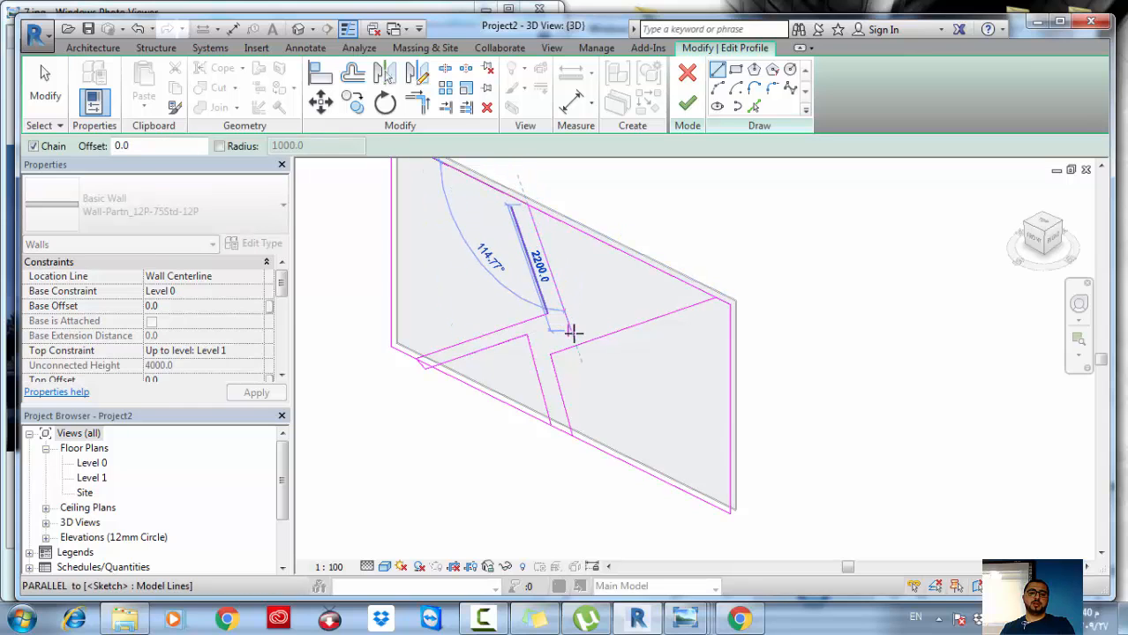
click(694, 288)
key(Escape)
key(Escape)
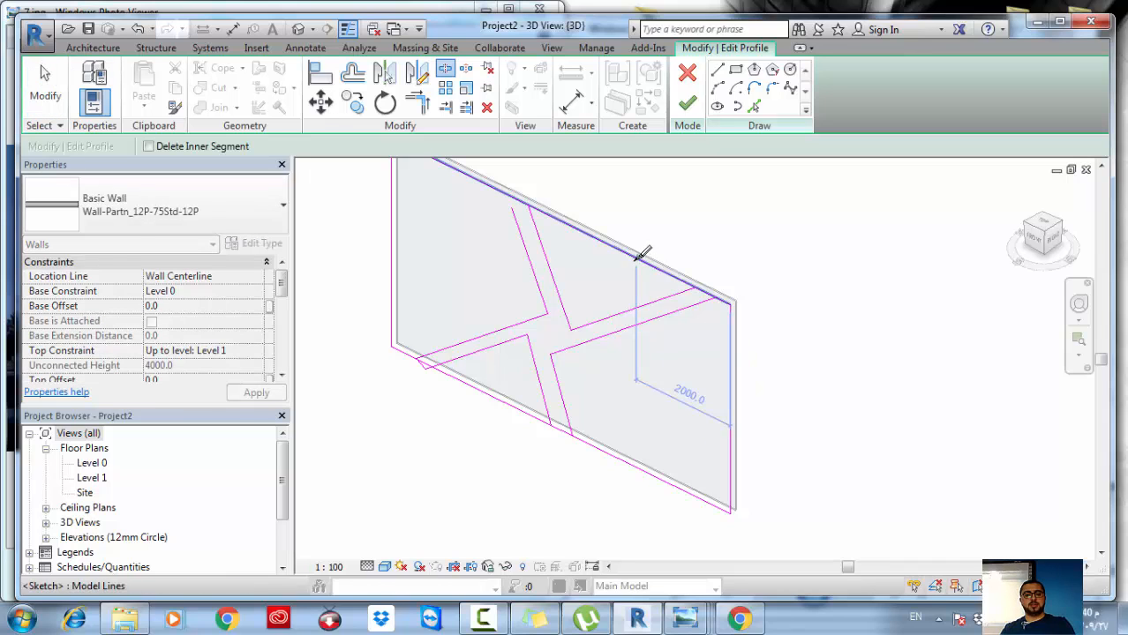
- Split the profile's top edge about 2000 mm from its right end and try trimming the end piece to the X's upper-right arm
click(636, 258)
key(t)
key(r)
click(681, 287)
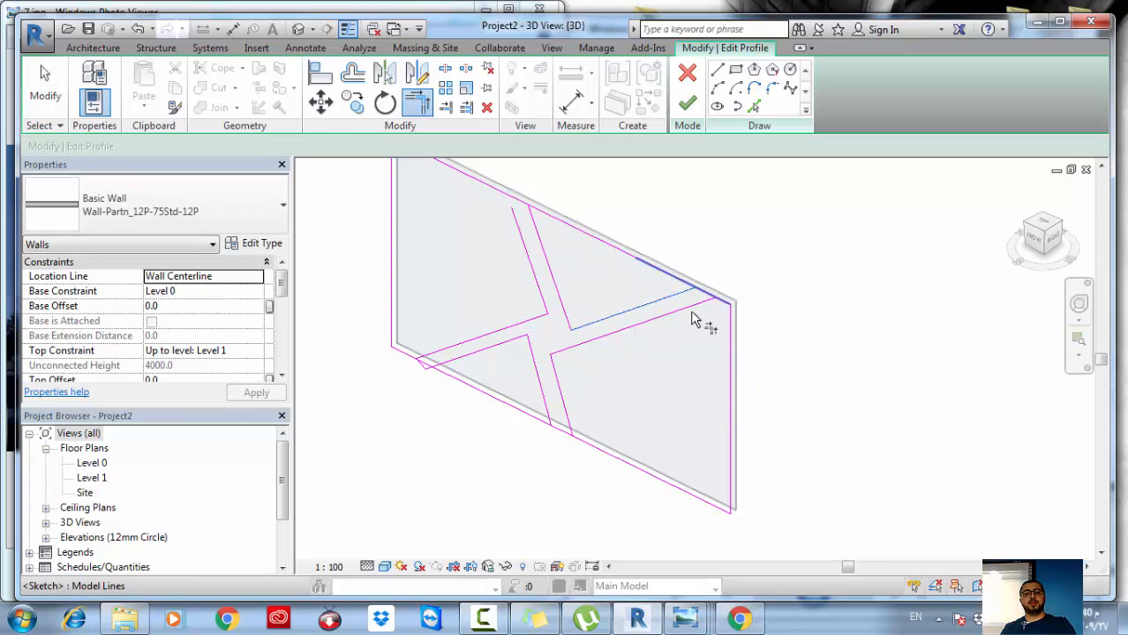
click(696, 306)
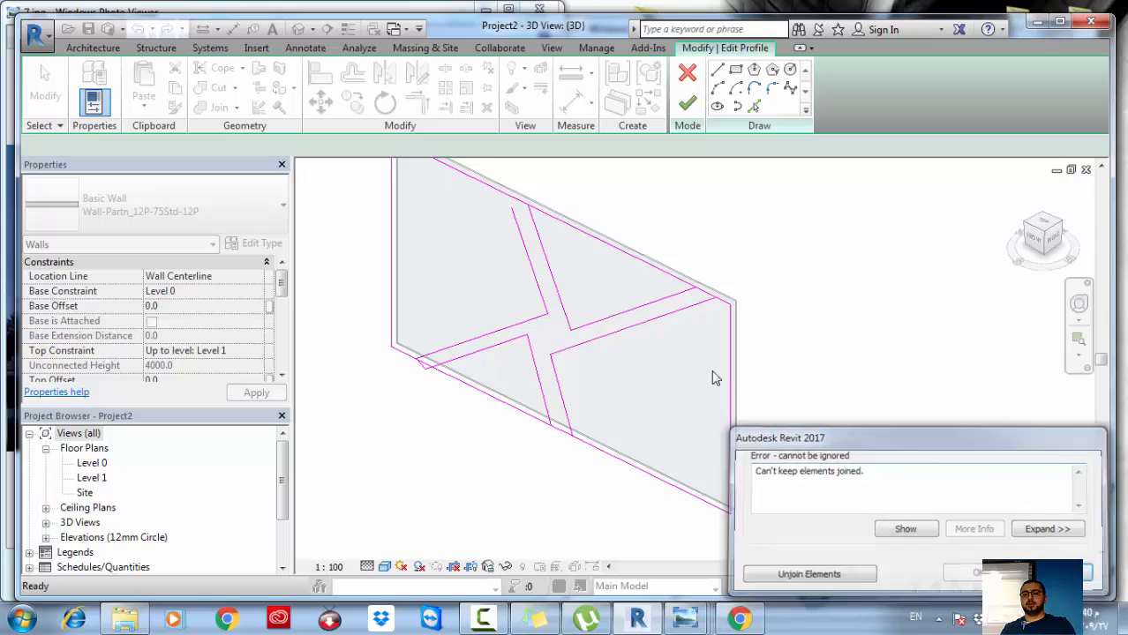
key(Escape)
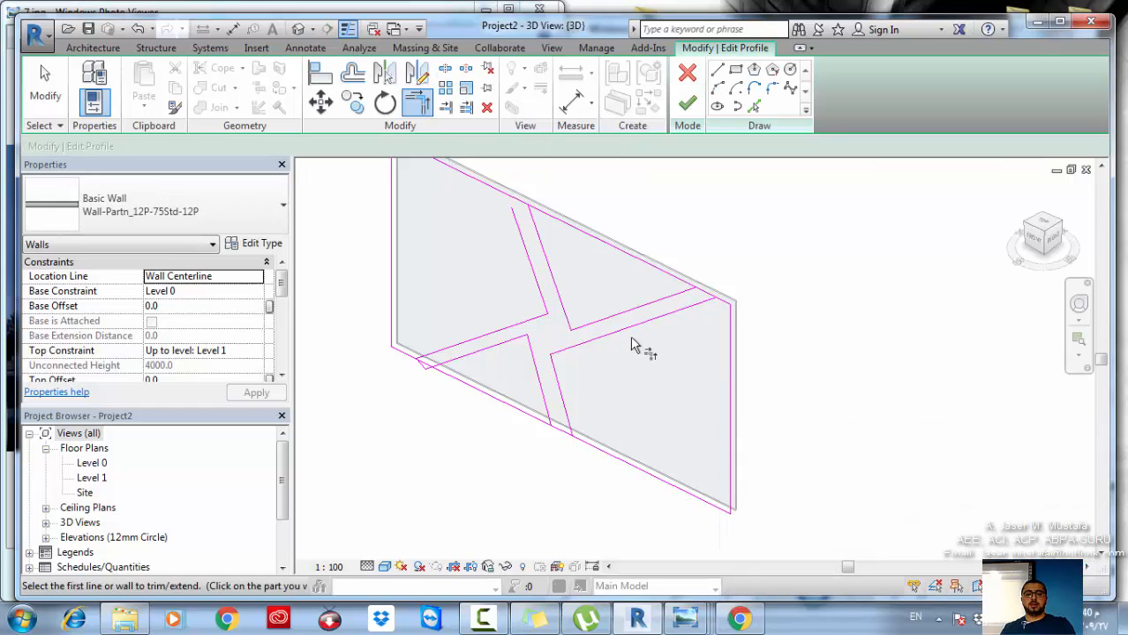
- Trim the split-off piece of the top edge to both sides of the upper-right arm, closing the arm's end
click(672, 298)
click(707, 294)
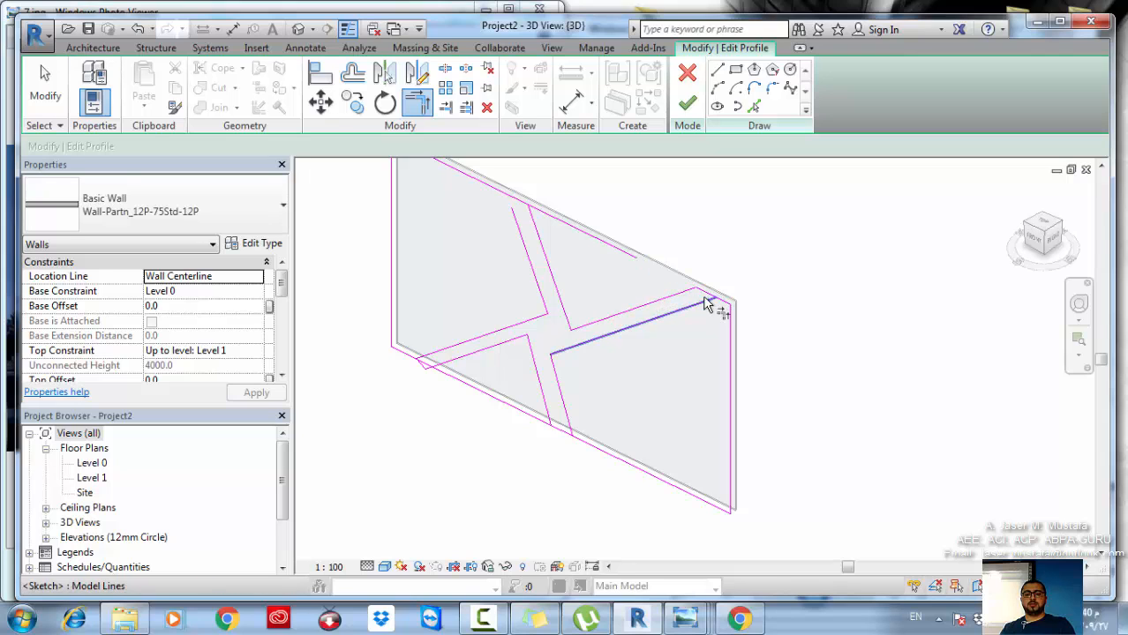
click(704, 299)
click(701, 293)
middle_drag(683, 330, 702, 312)
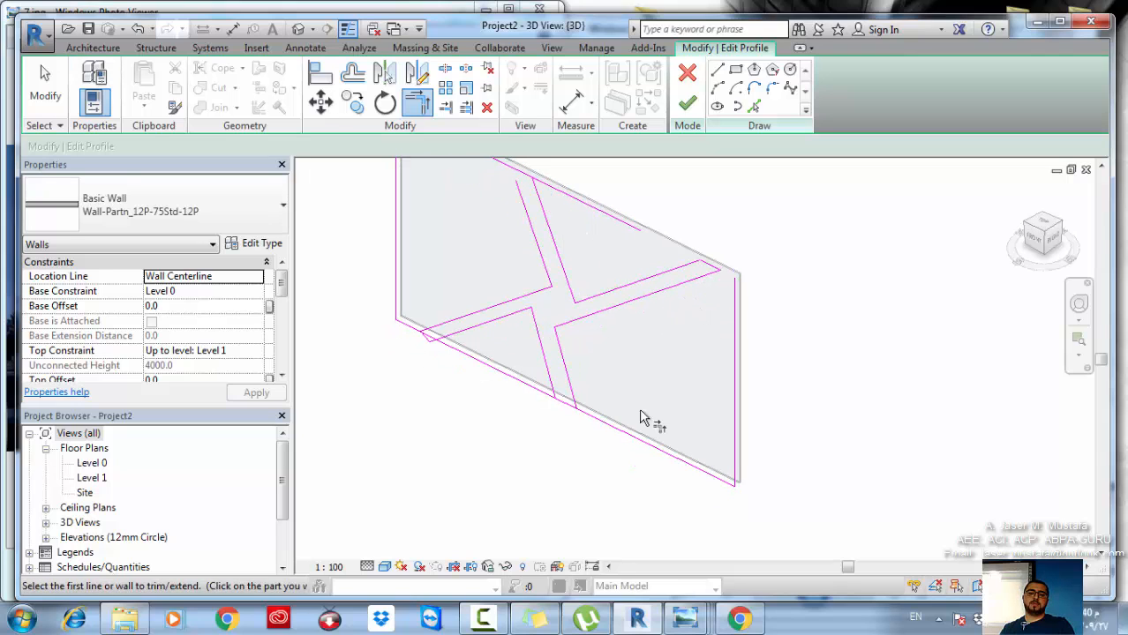
- Split the profile's bottom edge left of the lower arm and trim the right piece to both sides of that arm
key(Escape)
middle_drag(591, 420, 609, 424)
key(s)
key(l)
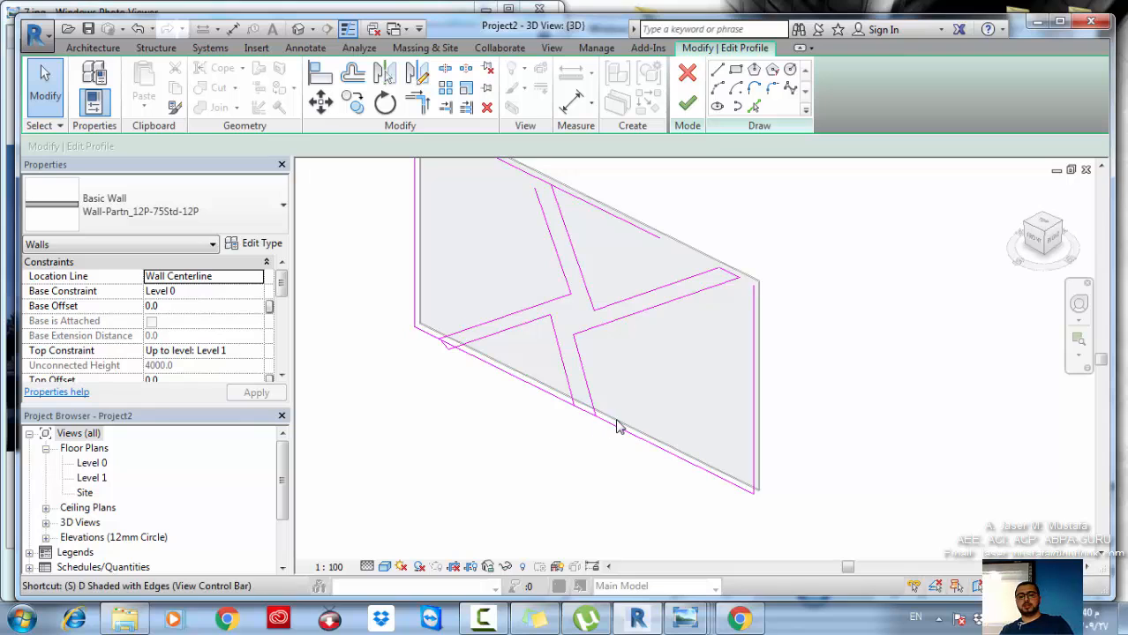
click(533, 387)
key(Escape)
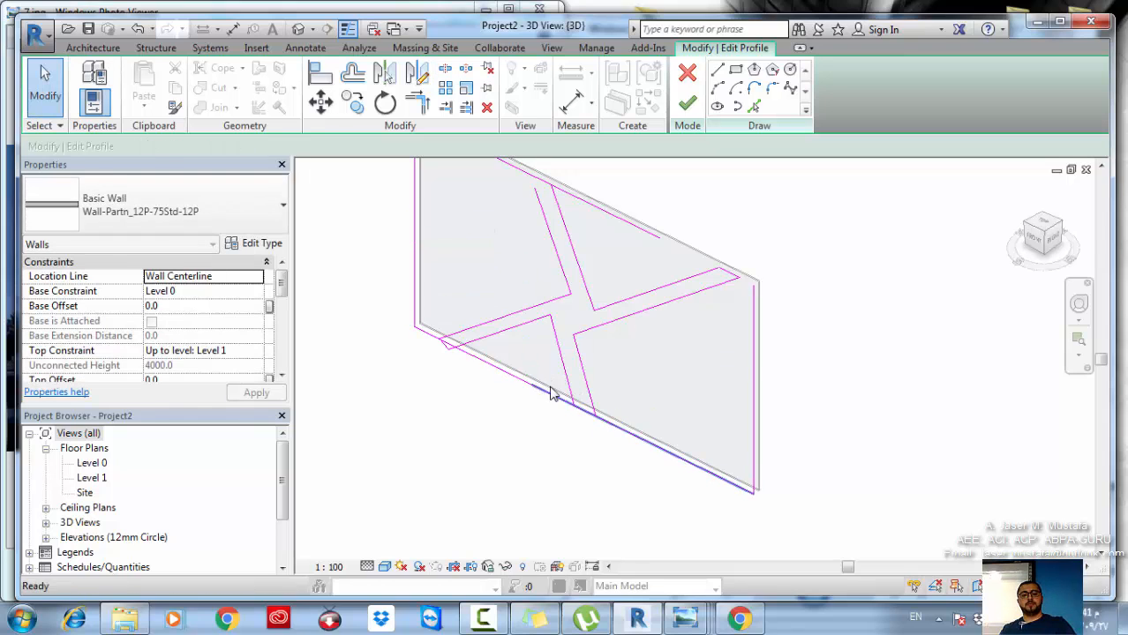
key(t)
key(r)
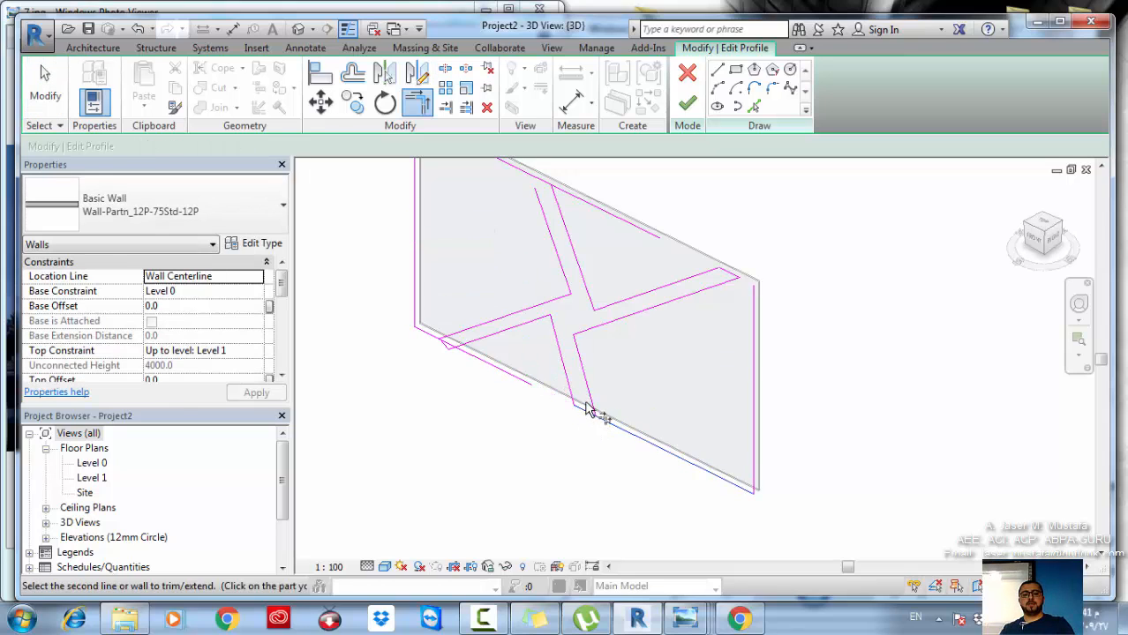
click(590, 408)
- Trim the remaining top edge to both sides of the X's upper-left arm, closing the arm's end
middle_drag(599, 375, 641, 437)
click(611, 299)
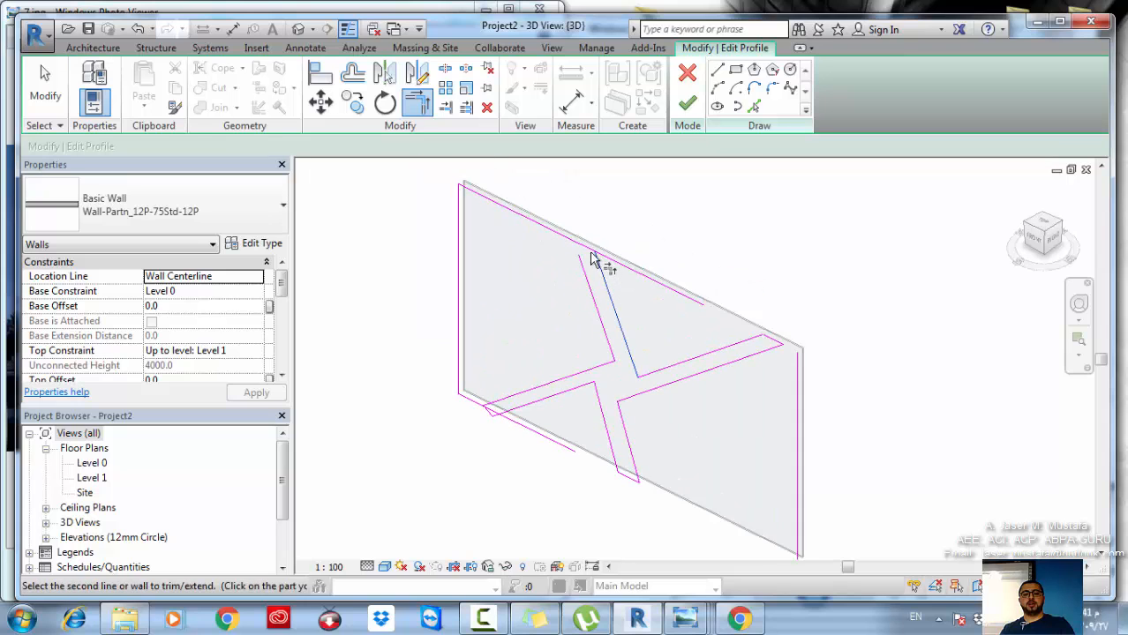
click(582, 247)
click(585, 272)
middle_drag(564, 312, 607, 296)
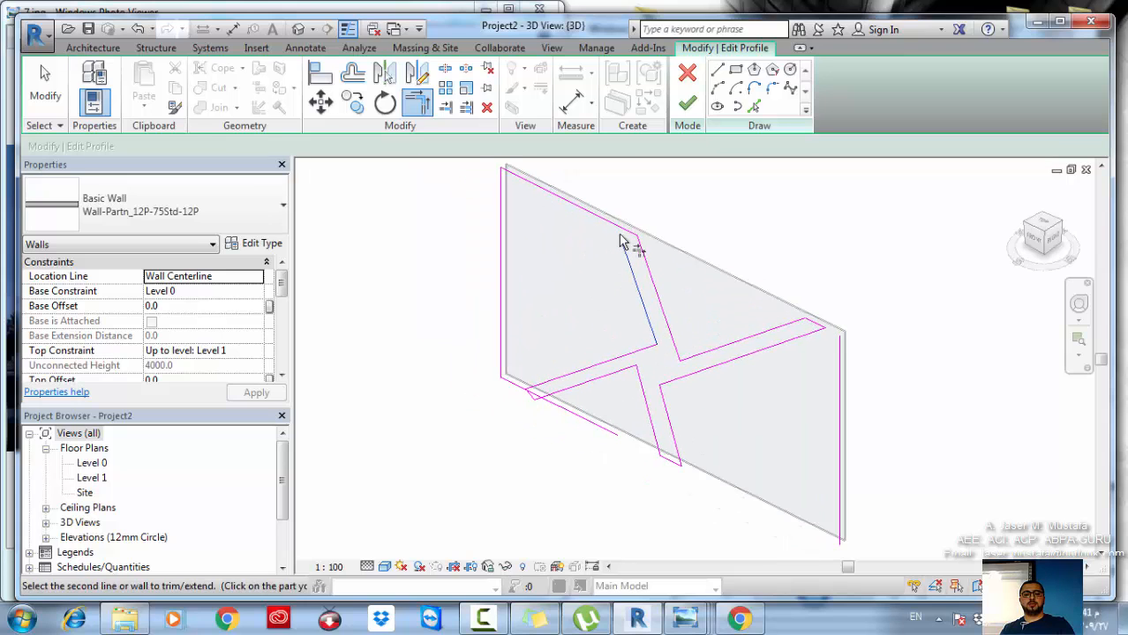
click(623, 231)
- Trim the remaining bottom edge to the X's lower-left arm and delete the short stray line at the arm's end
middle_drag(582, 376, 598, 329)
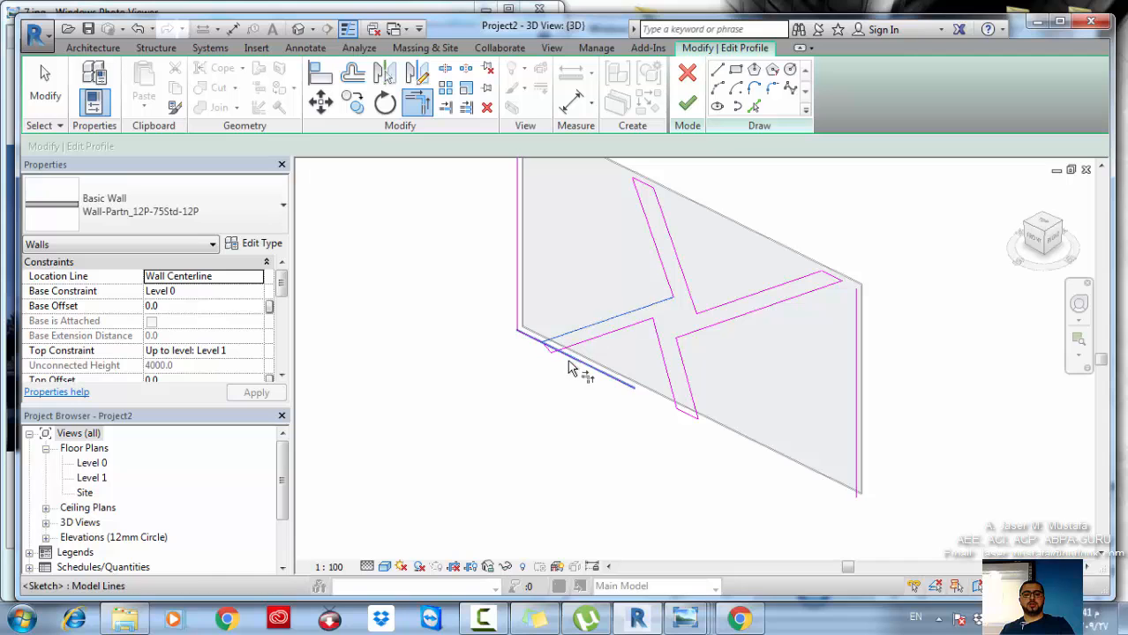
click(570, 347)
scroll(550, 353, up, 2)
click(552, 345)
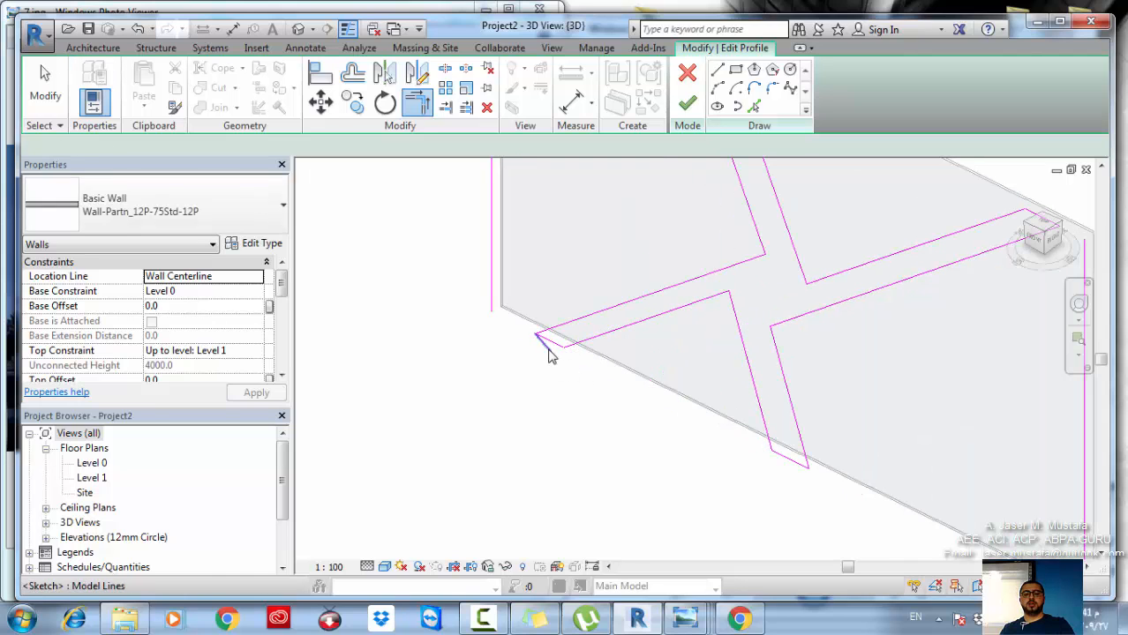
key(Escape)
click(546, 348)
key(Delete)
- Delete the two vertical edges of the original rectangular profile, leaving only the X outline
scroll(515, 376, down, 1)
click(498, 259)
middle_drag(477, 317, 491, 358)
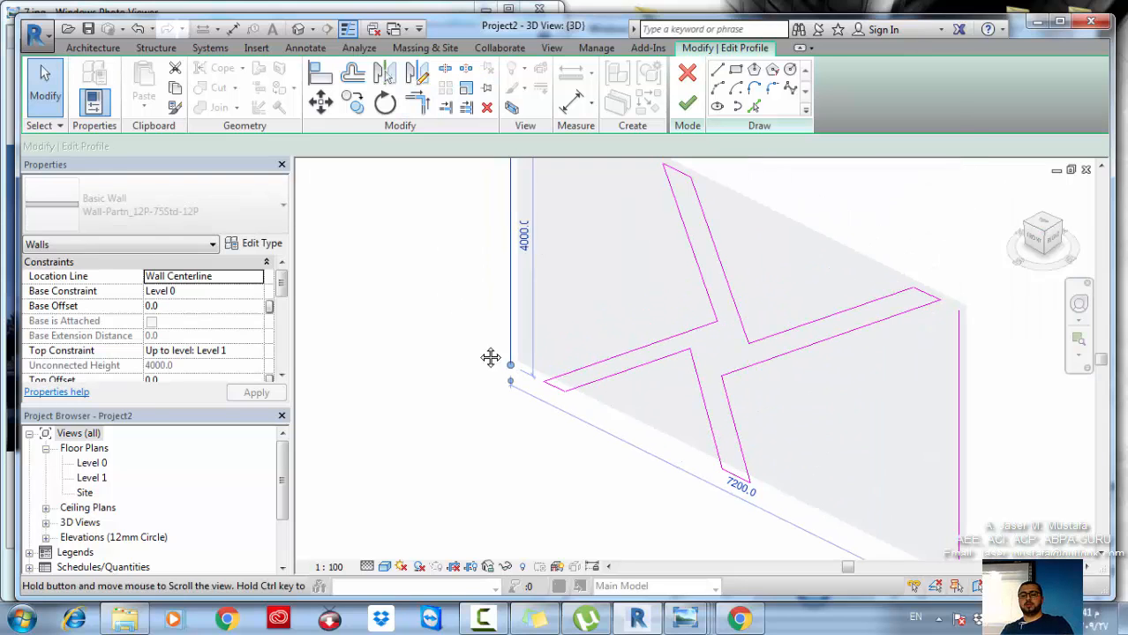
key(Delete)
scroll(543, 353, down, 2)
middle_drag(611, 367, 626, 400)
click(830, 443)
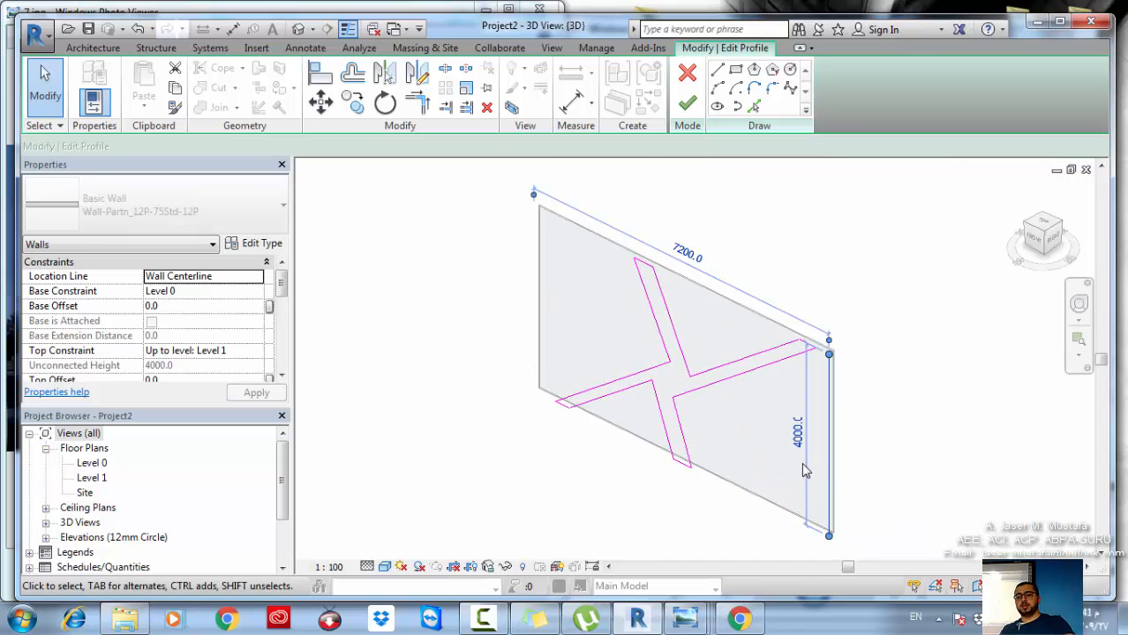
key(Delete)
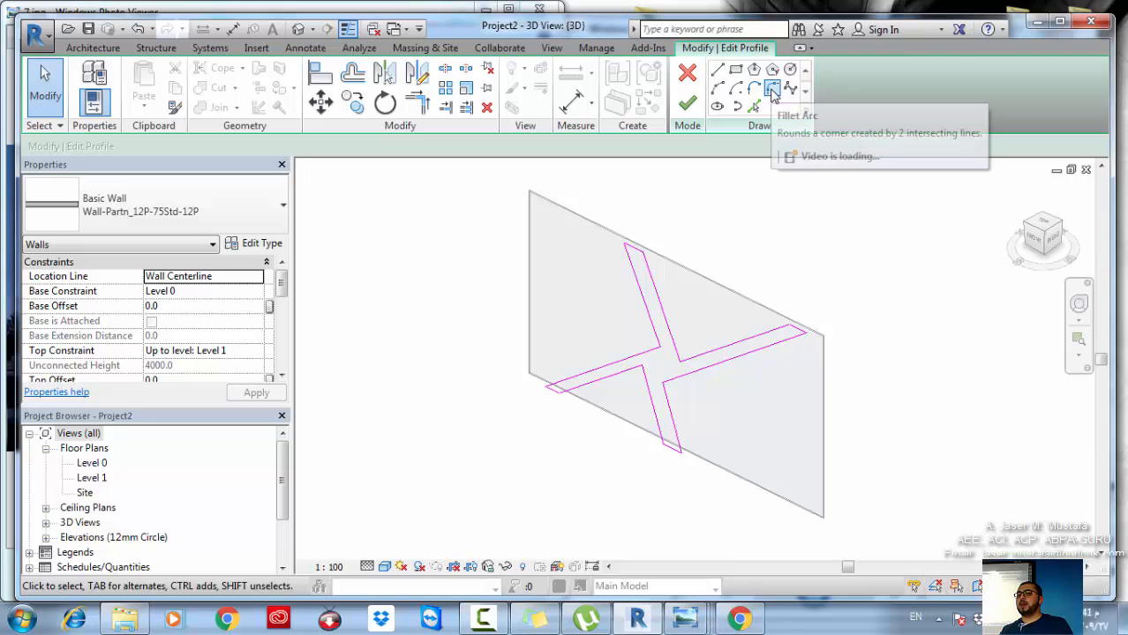
click(772, 91)
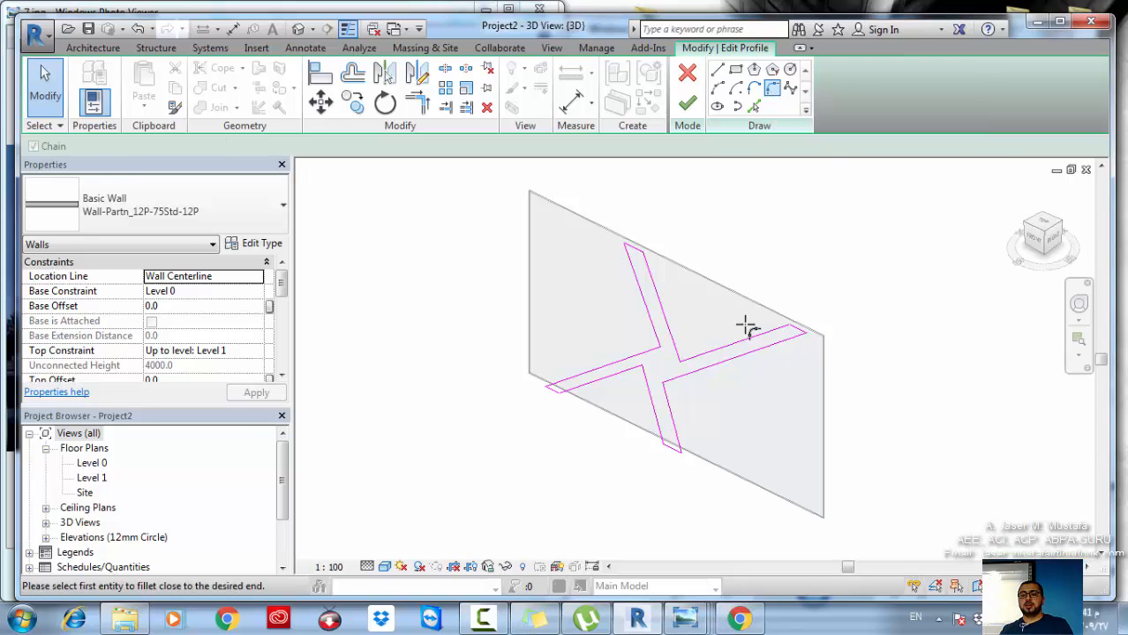
scroll(798, 323, up, 3)
scroll(817, 332, up, 1)
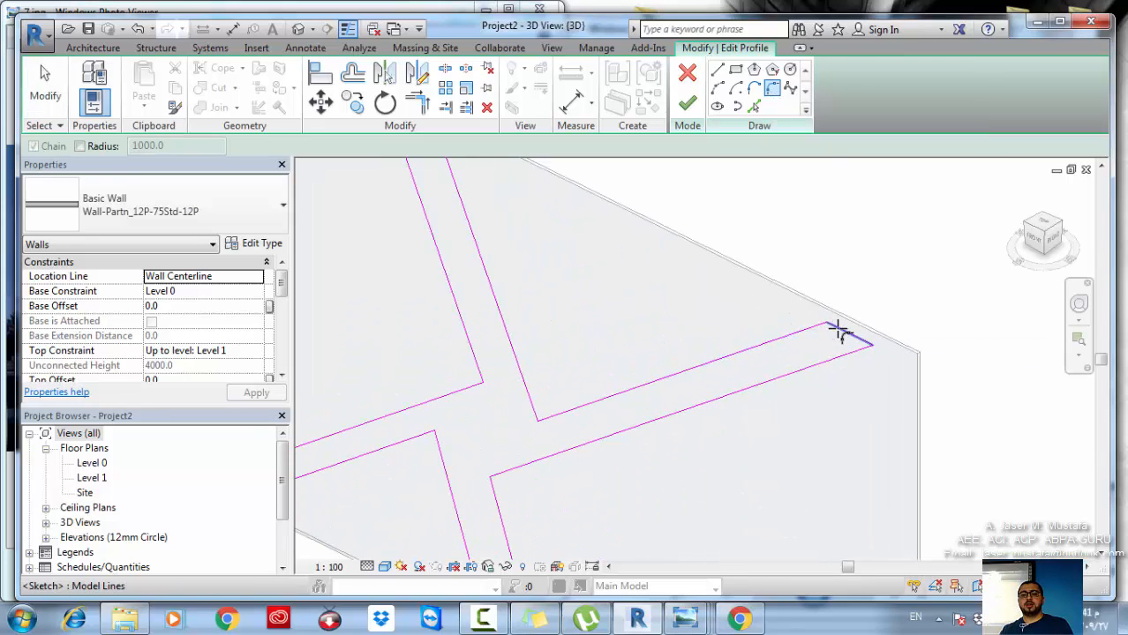
click(839, 331)
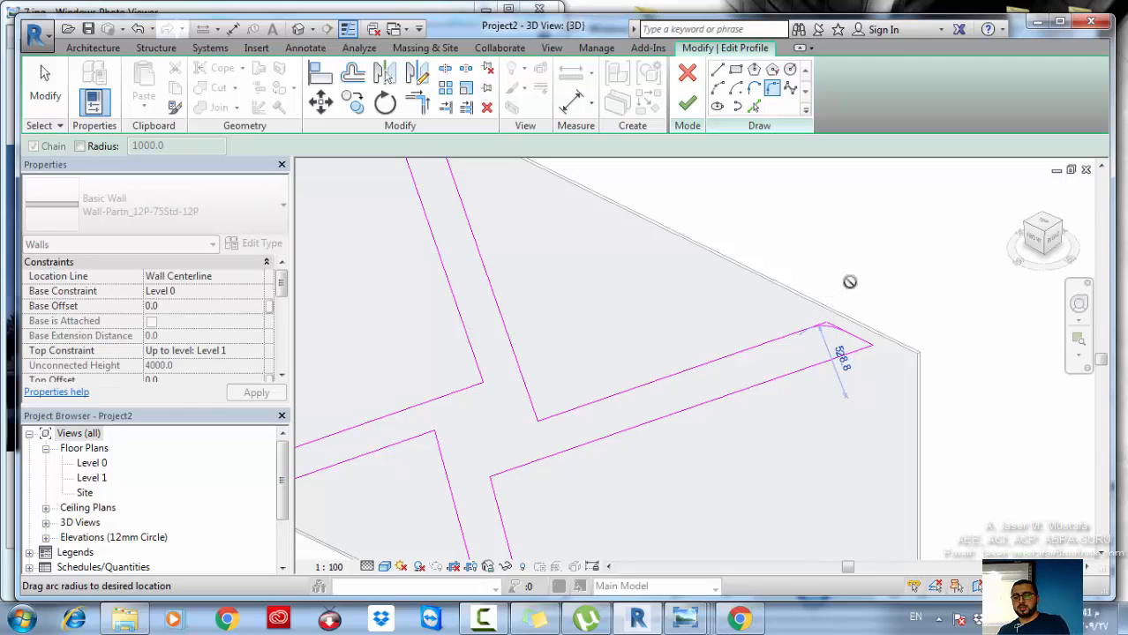
key(d)
key(e)
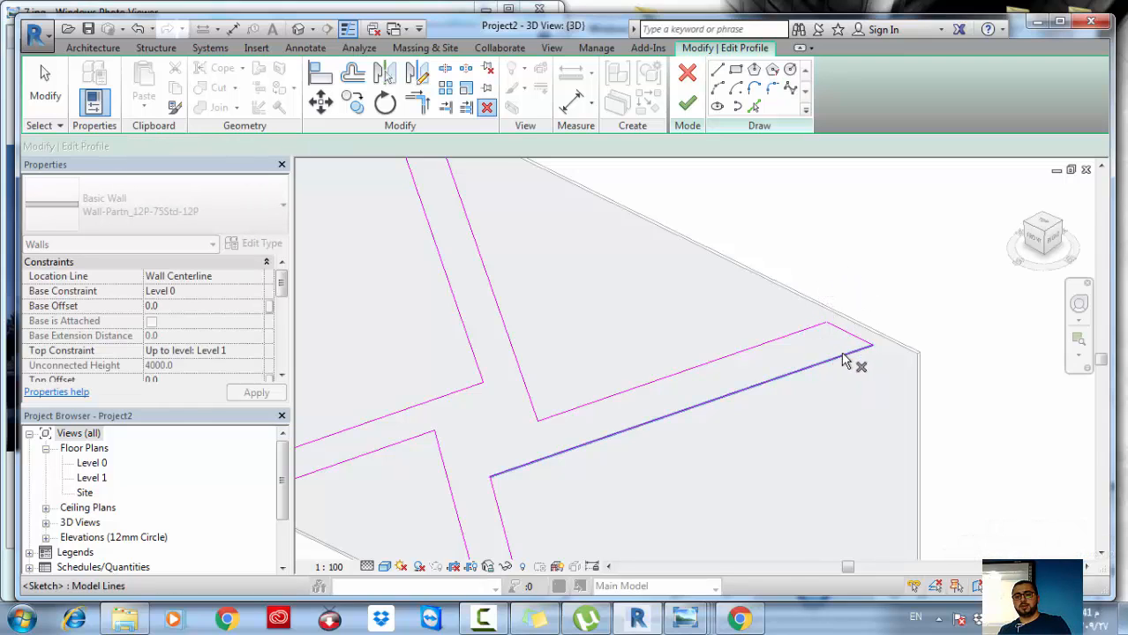
scroll(835, 336, up, 2)
click(866, 334)
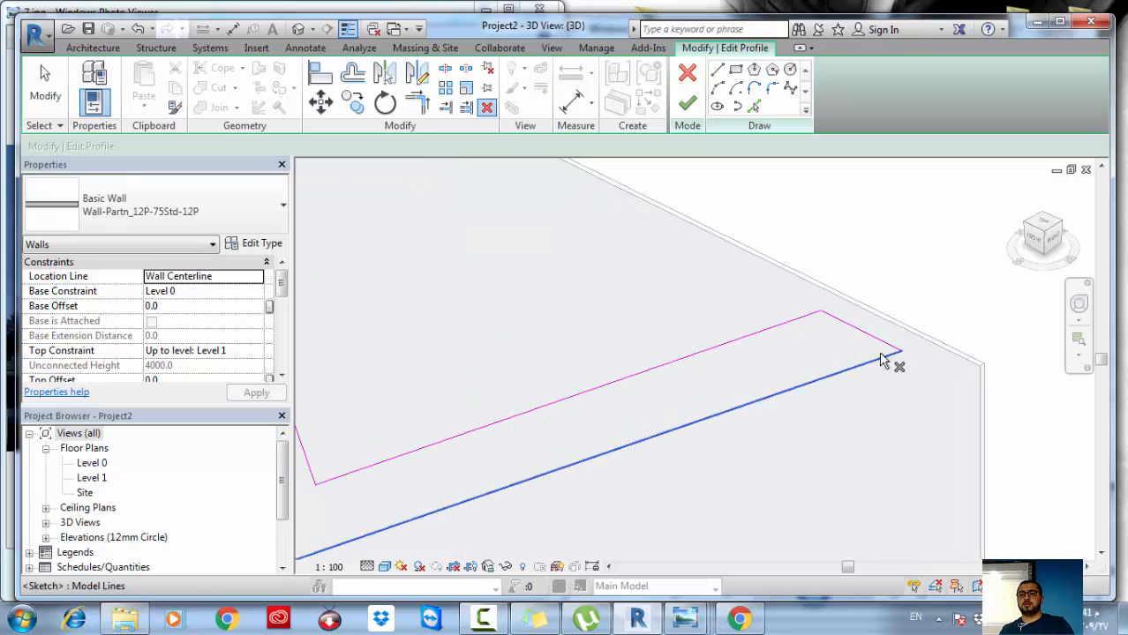
click(886, 344)
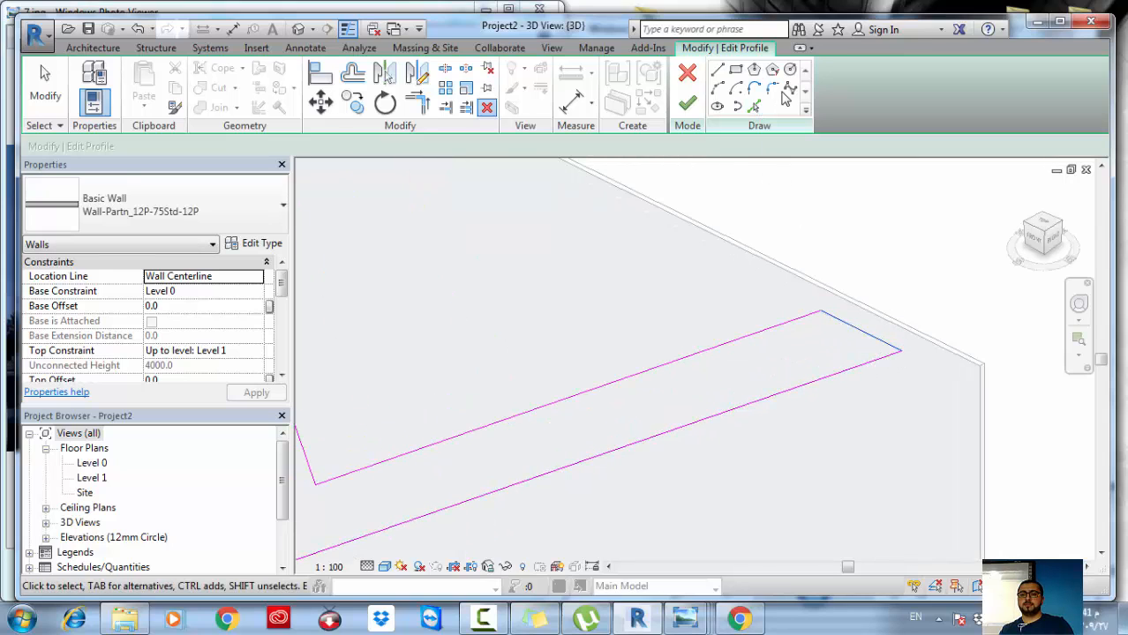
- Round the sharp lower corner at the end of the X's upper-right arm with a Fillet Arc
click(774, 89)
click(856, 370)
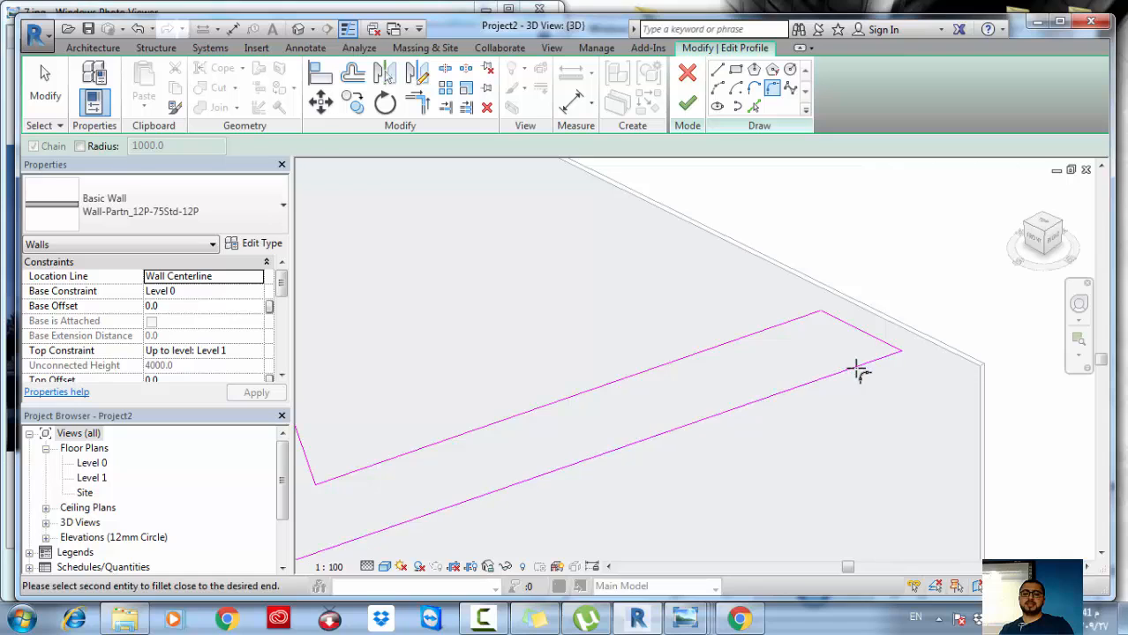
click(877, 340)
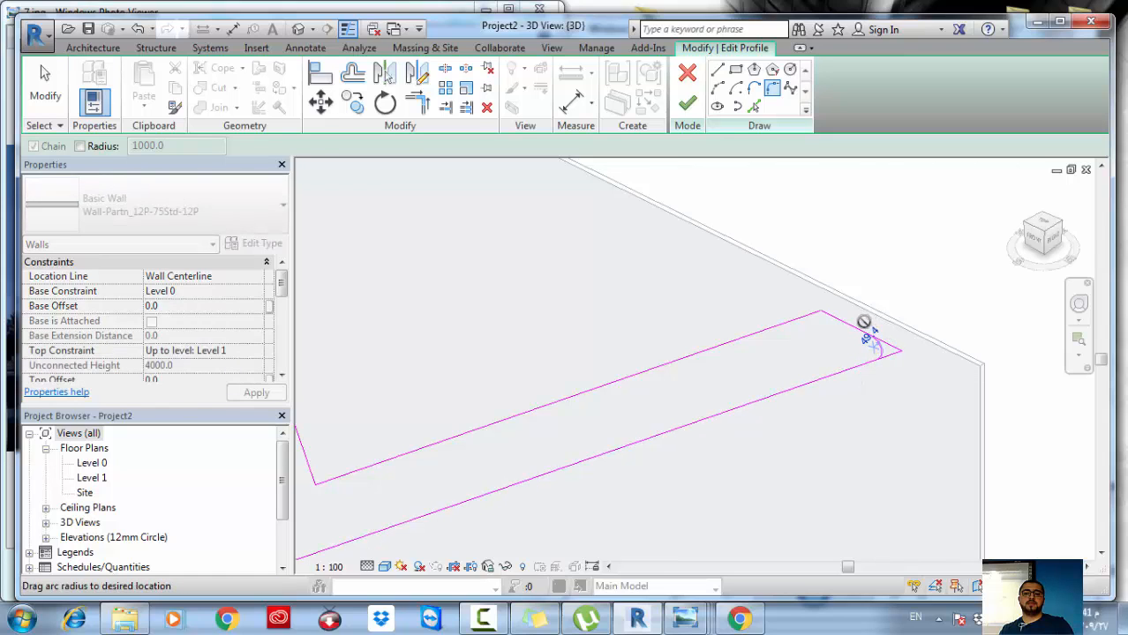
click(850, 360)
key(Escape)
key(Escape)
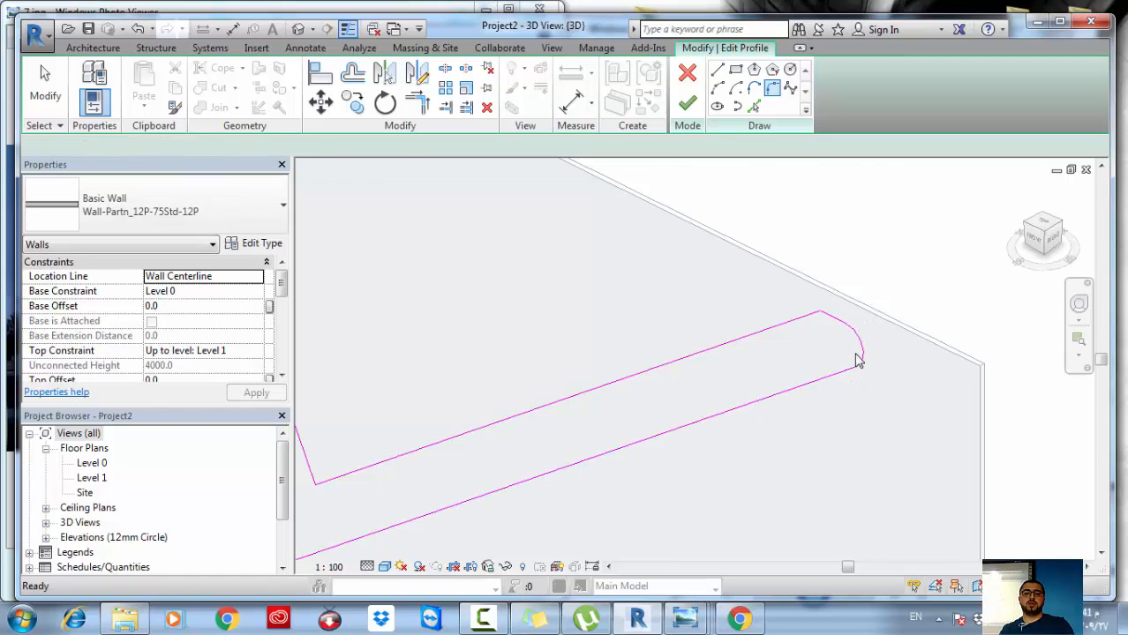
- Set the radius of the fillet arc at the lower corner of the X's upper-right arm to 50 mm
scroll(869, 351, up, 2)
click(868, 350)
scroll(859, 353, up, 1)
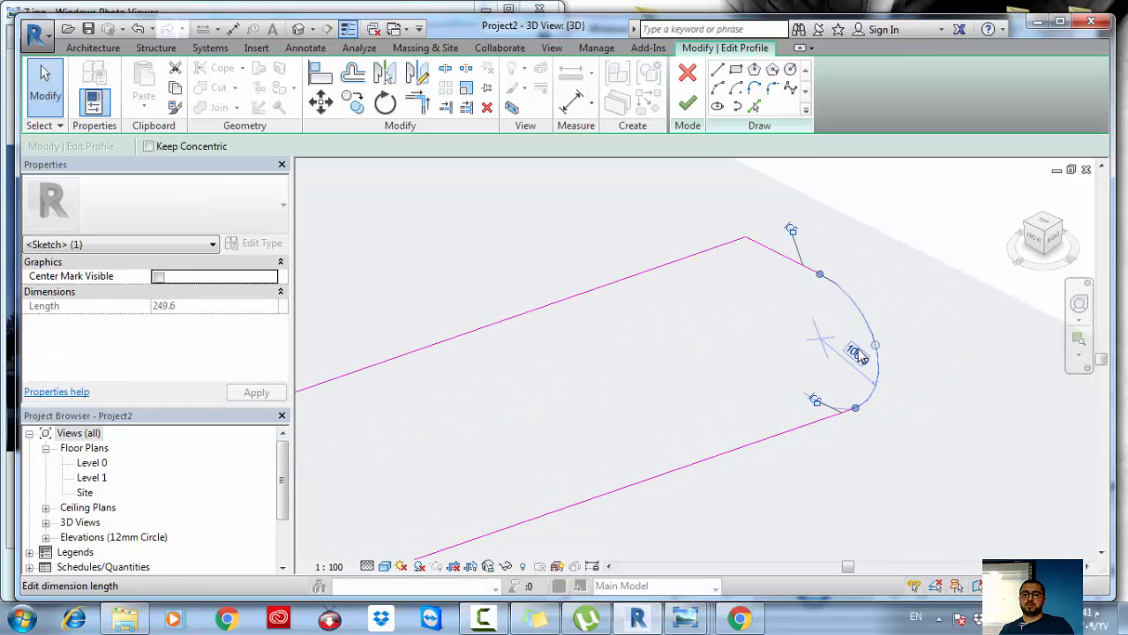
click(857, 353)
text(50)
key(Return)
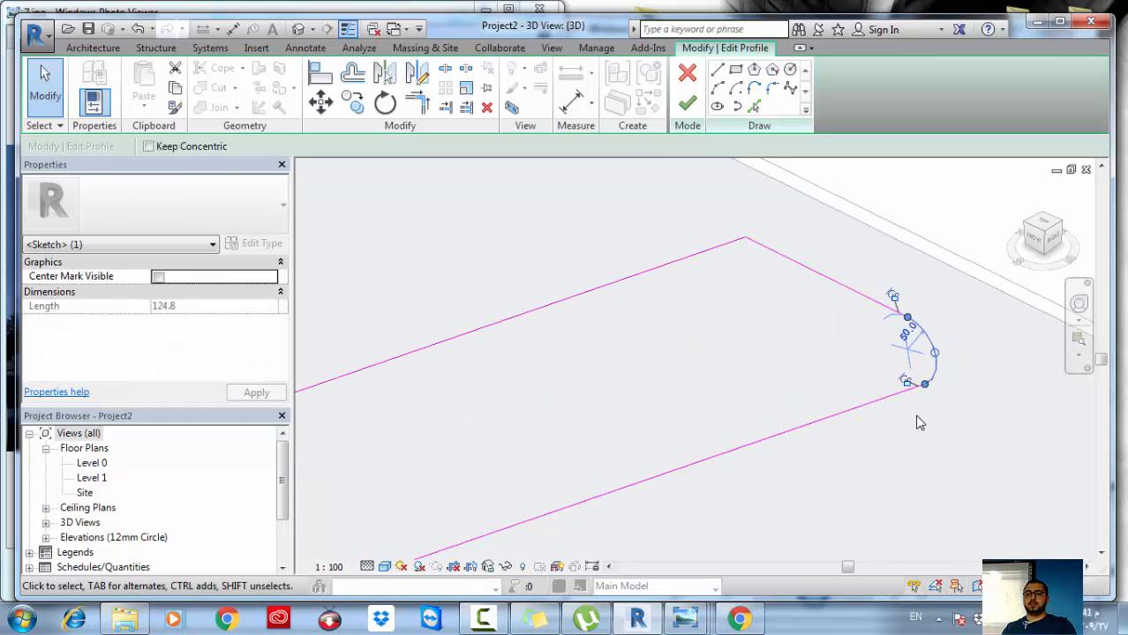
scroll(780, 325, down, 1)
key(Escape)
- Round the upper corner at the end of the X's upper-right arm with a Fillet Arc and set its radius to 300 mm
click(797, 279)
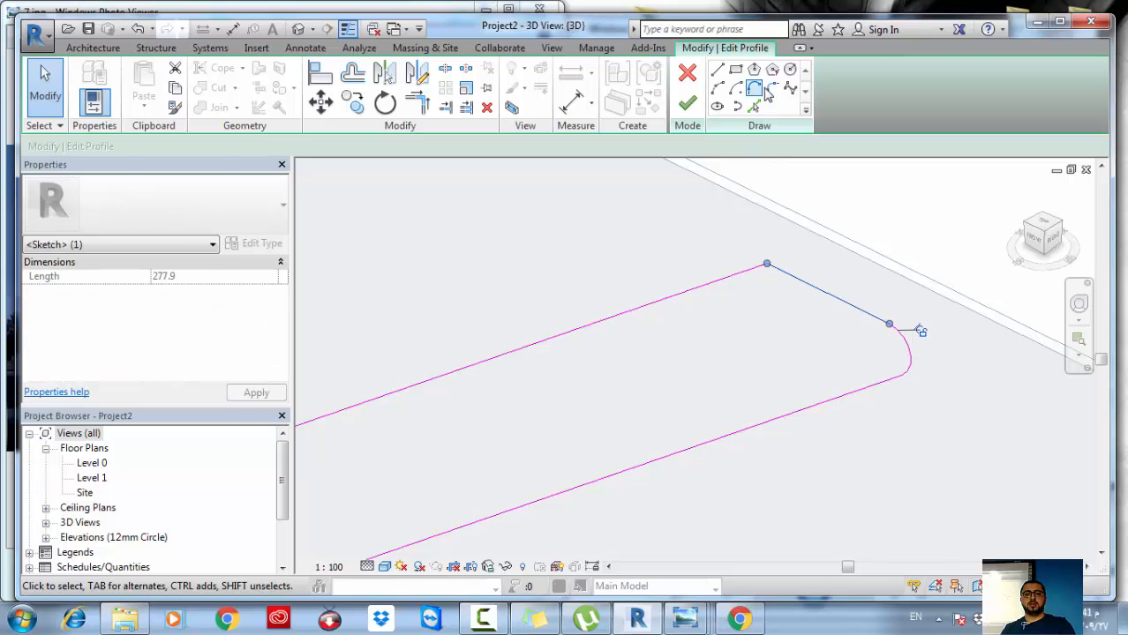
click(773, 89)
click(756, 276)
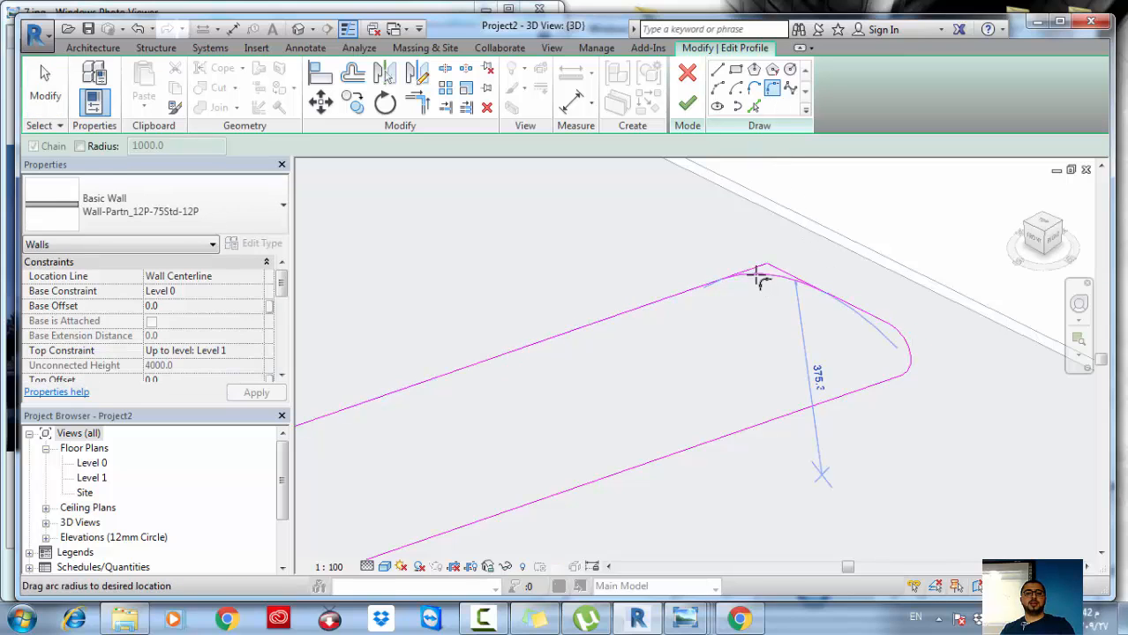
click(789, 300)
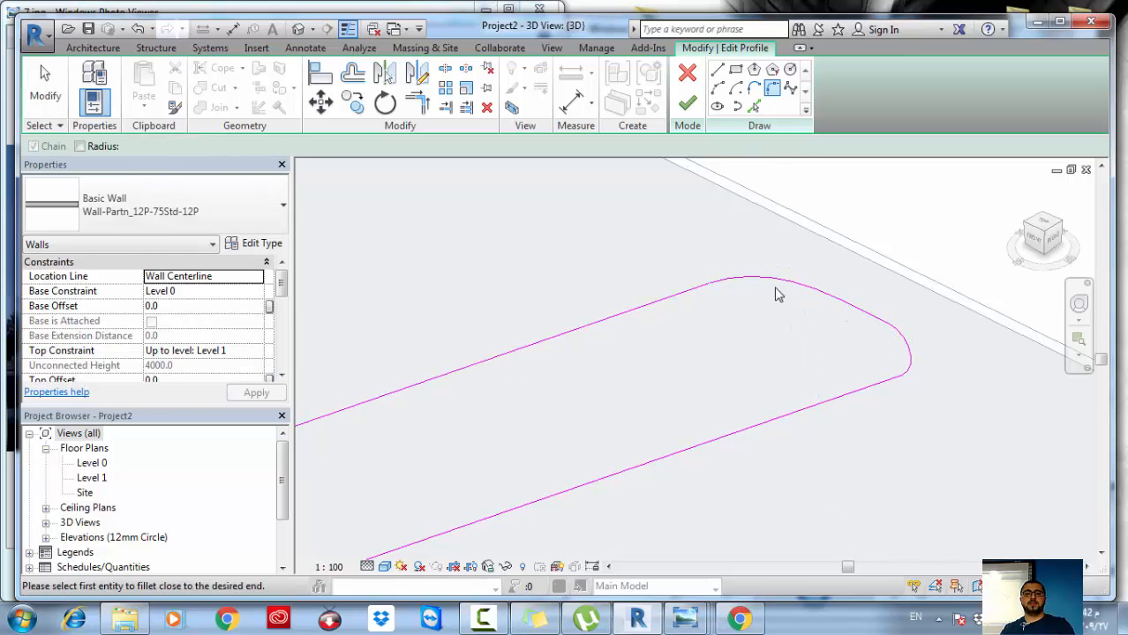
key(Escape)
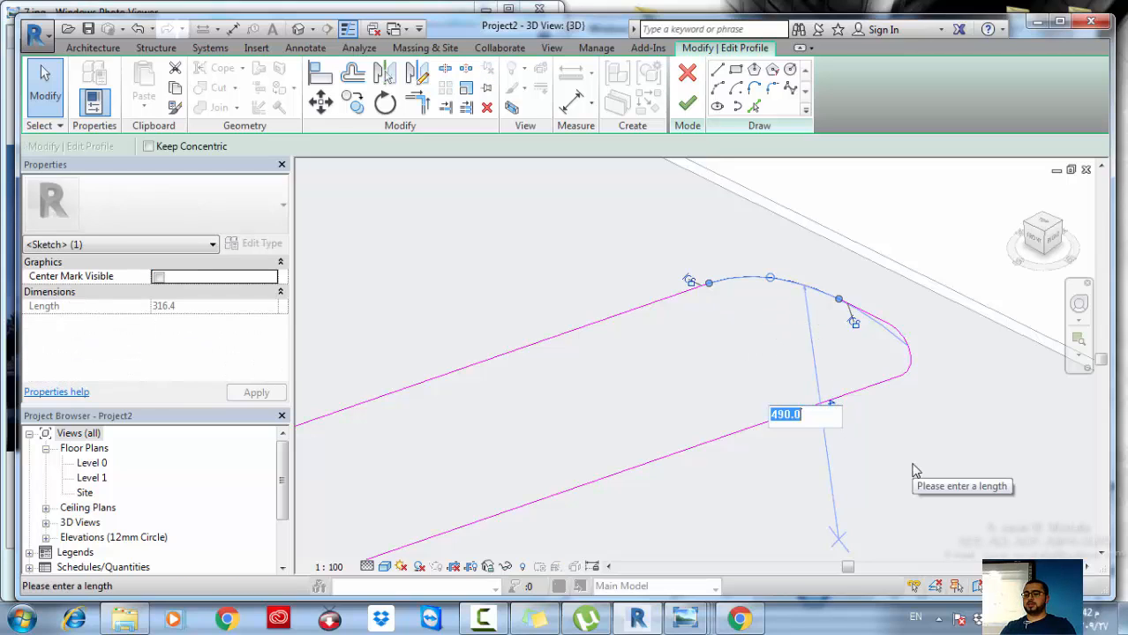
text(300)
key(Return)
click(912, 470)
- Round the X's upper and left inner corners with Fillet Arcs, giving the left one a radius of about 1360 mm
scroll(795, 425, down, 4)
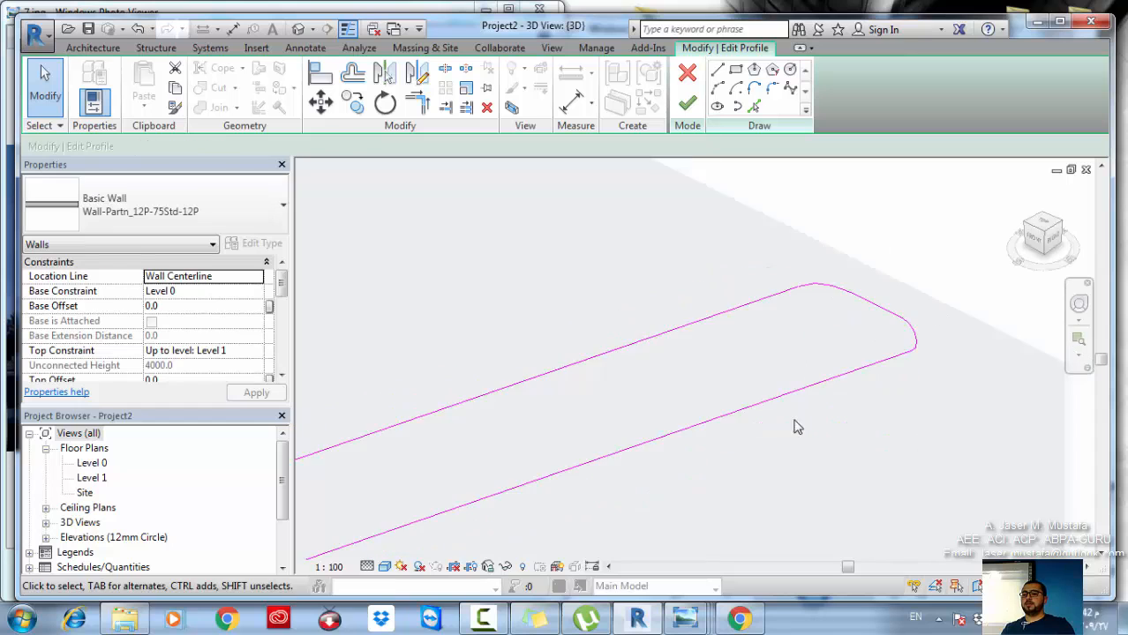
middle_drag(720, 431, 977, 368)
scroll(977, 368, down, 1)
middle_drag(738, 390, 682, 418)
click(772, 87)
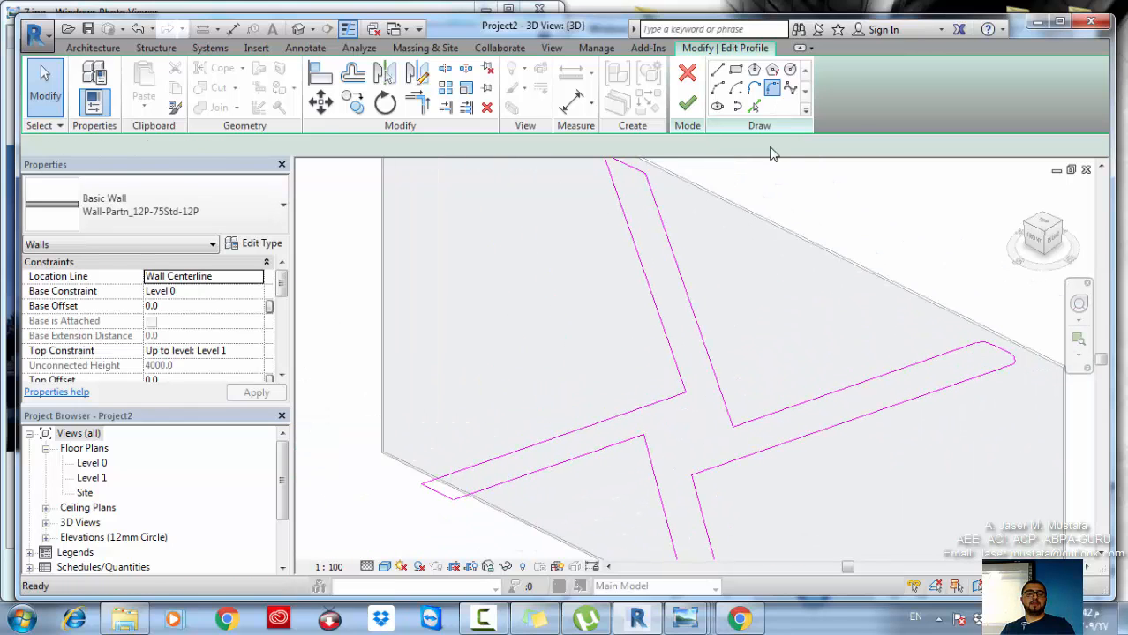
click(767, 419)
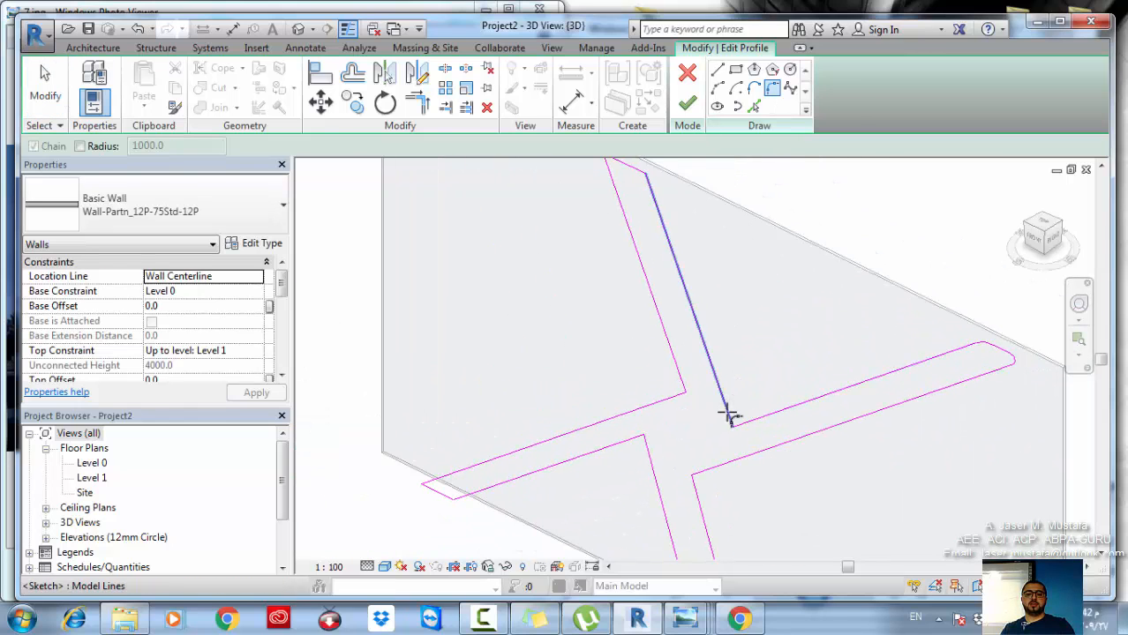
click(727, 409)
click(738, 395)
middle_drag(738, 395, 721, 342)
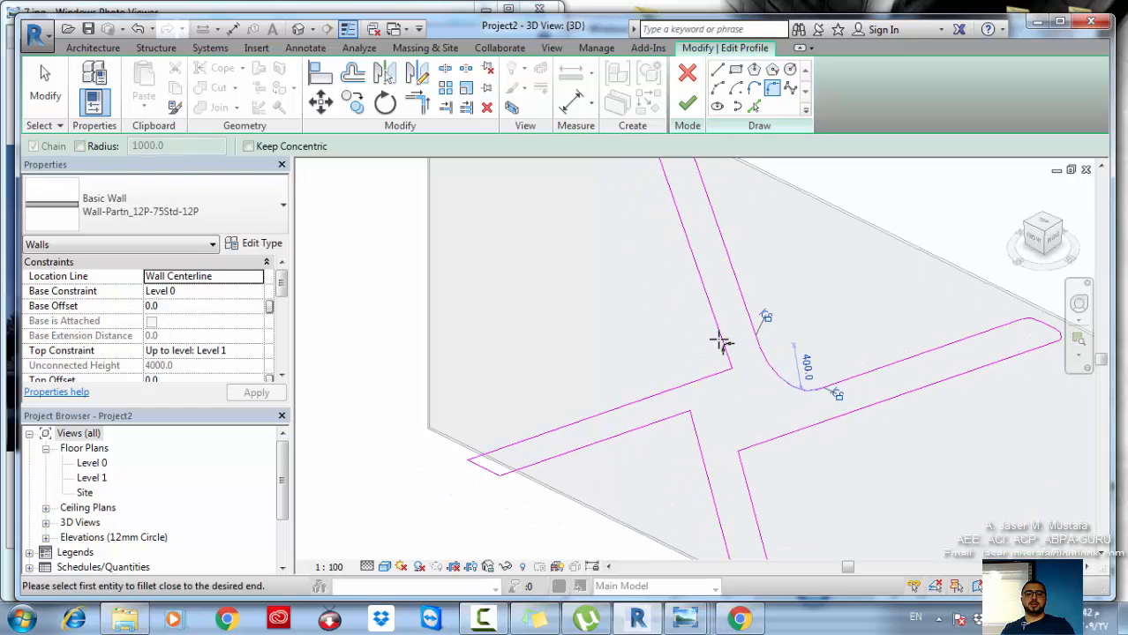
click(699, 338)
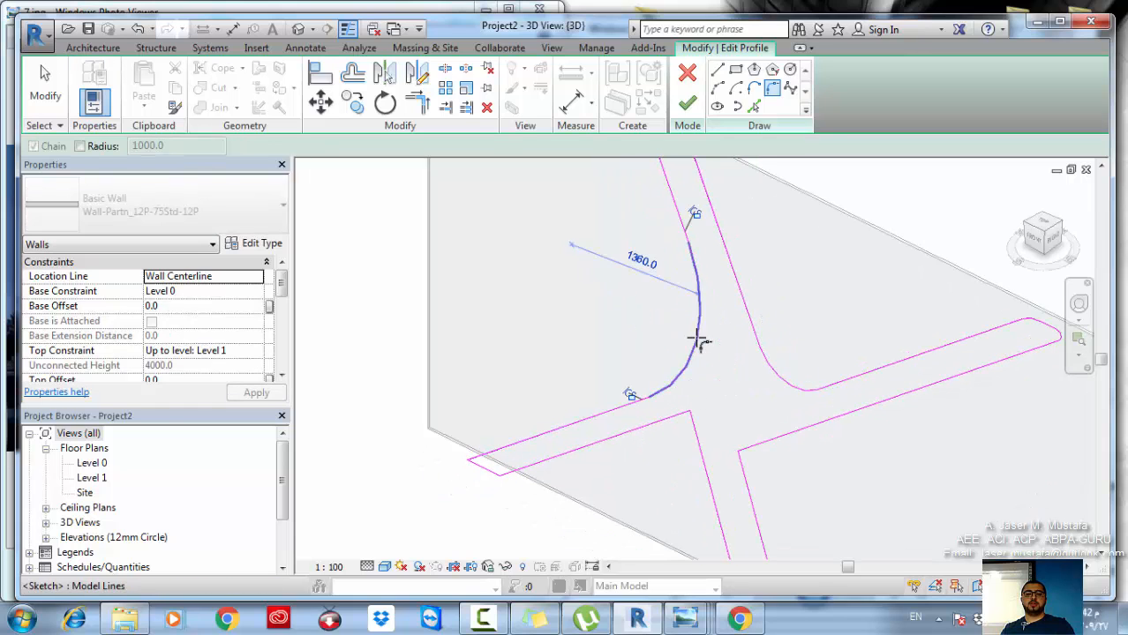
- Round the X's lower and right inner corners with Fillet Arcs of about 800 mm and 1500 mm radius respectively
scroll(701, 405, down, 2)
middle_drag(702, 408, 721, 363)
click(720, 385)
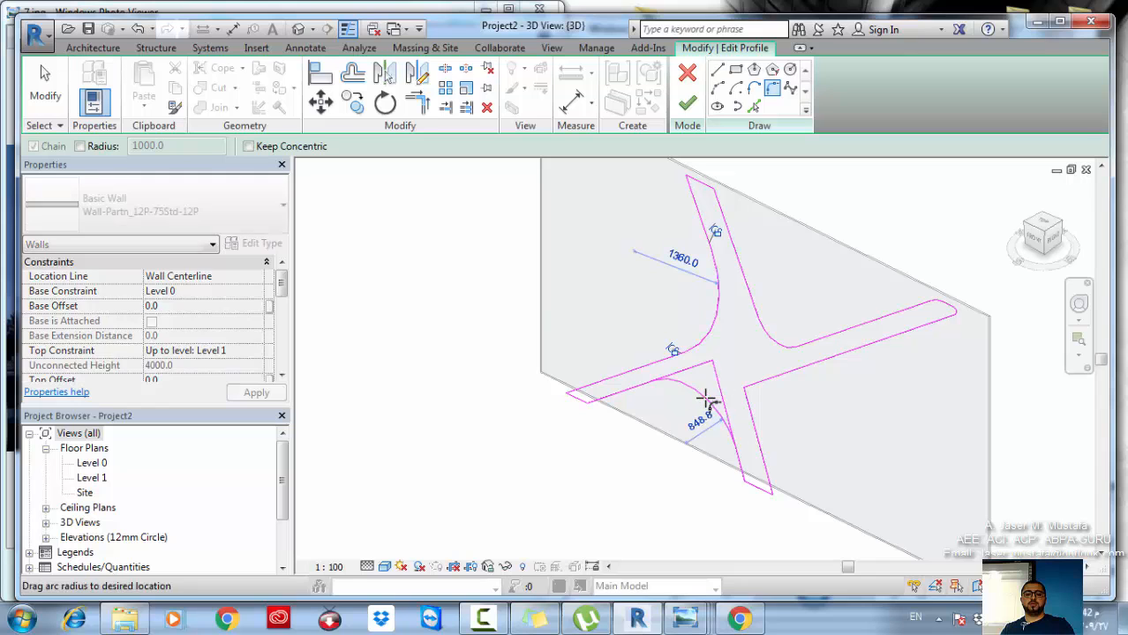
click(707, 402)
click(754, 415)
click(770, 380)
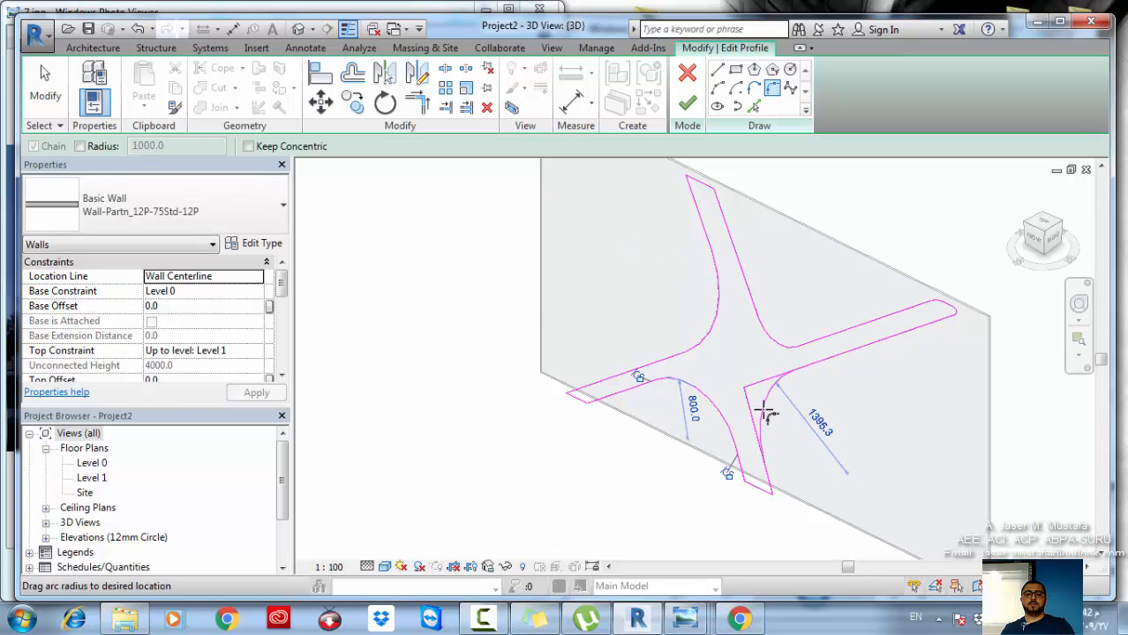
click(767, 412)
- Finish the profile edit so the partition wall takes the X shape, and clear the selection
scroll(743, 409, up, 5)
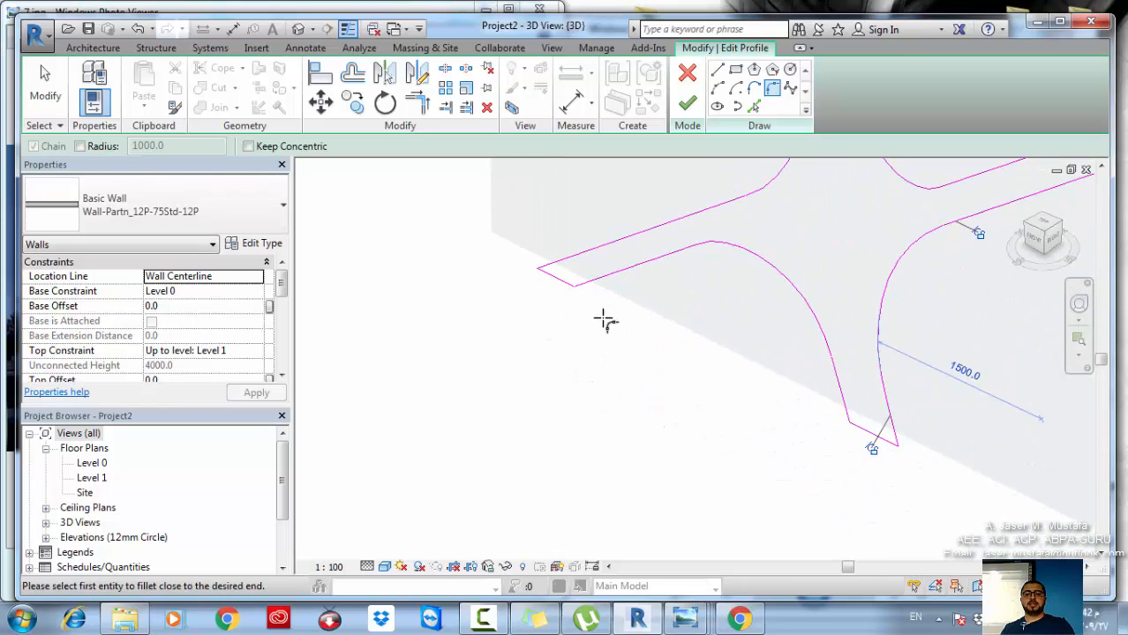
scroll(806, 443, down, 5)
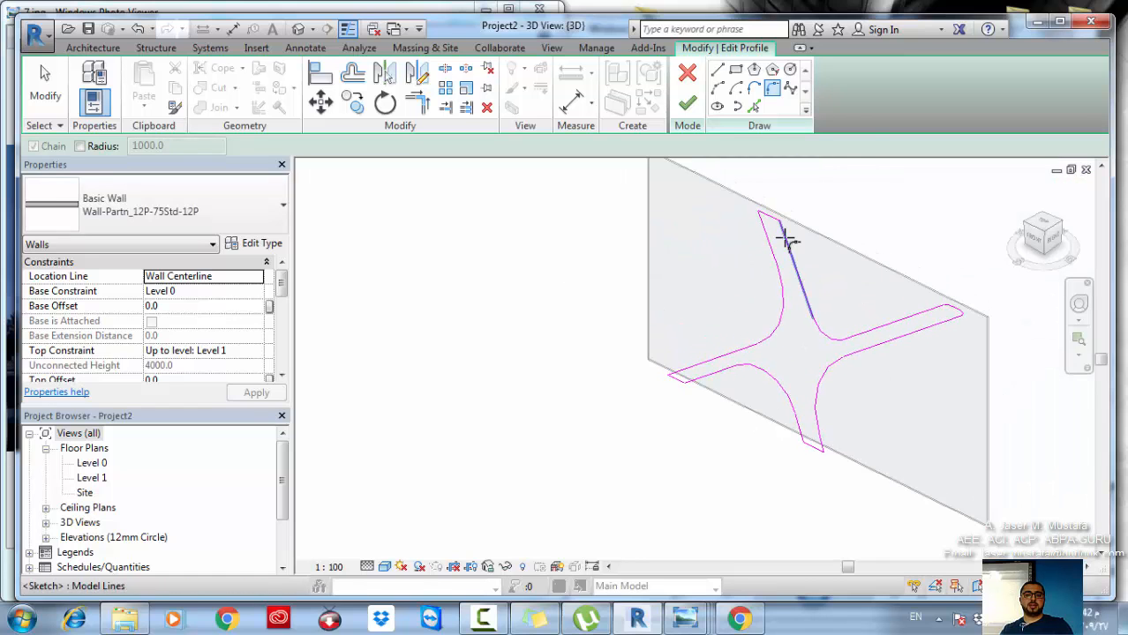
click(687, 103)
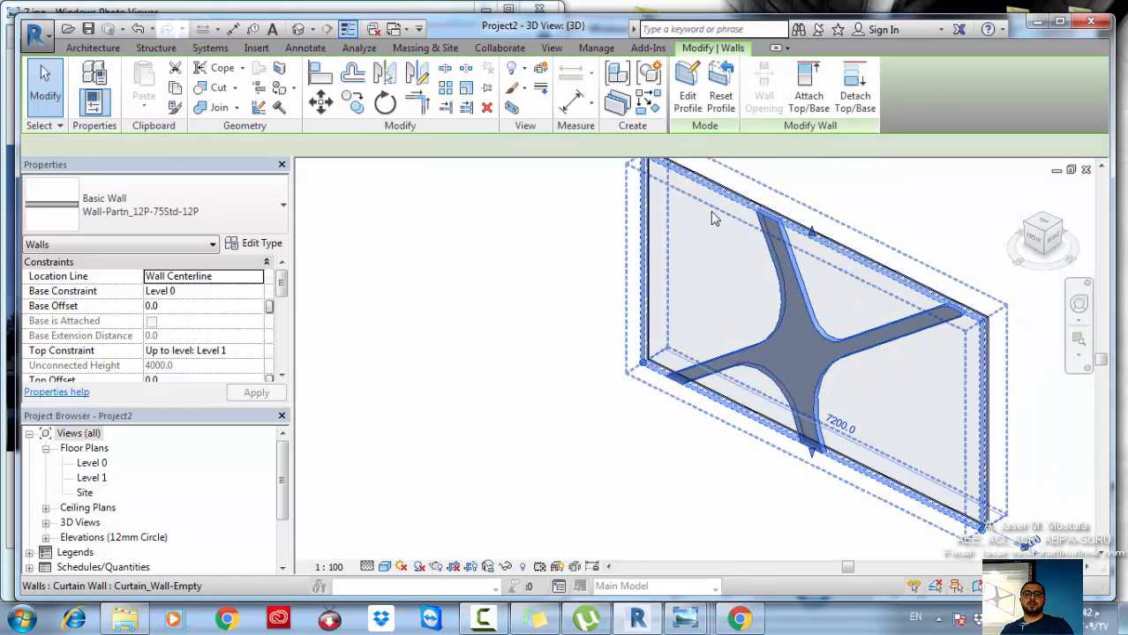
key(Escape)
- Copy the X-shaped wall about 3500 mm along its own line, past the left end of the curtain wall
click(789, 355)
key(c)
key(o)
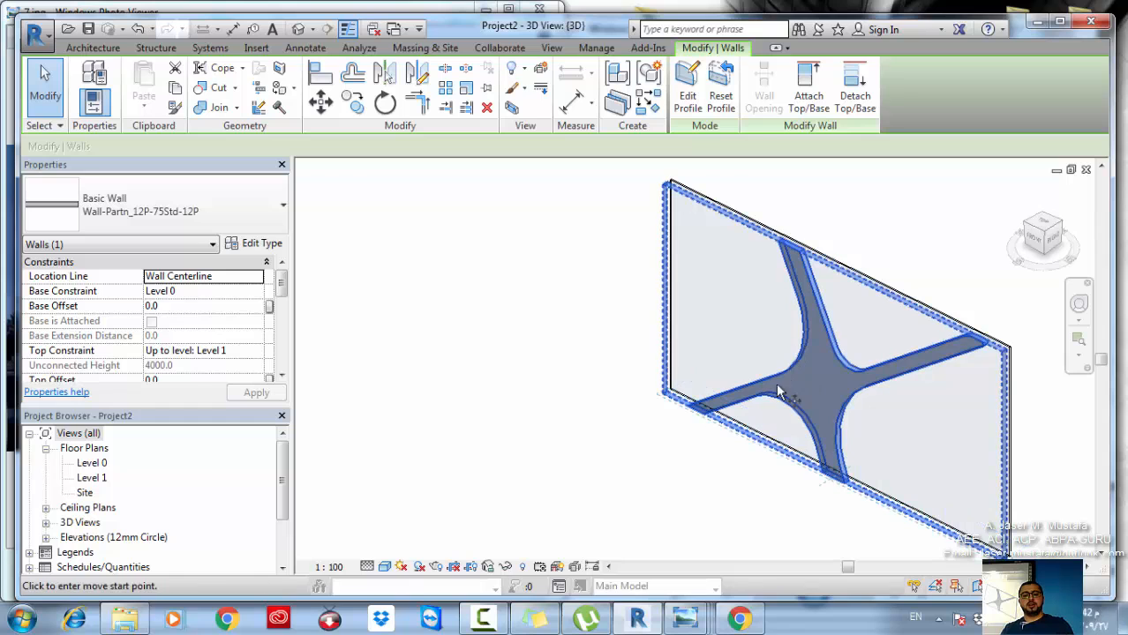
click(756, 518)
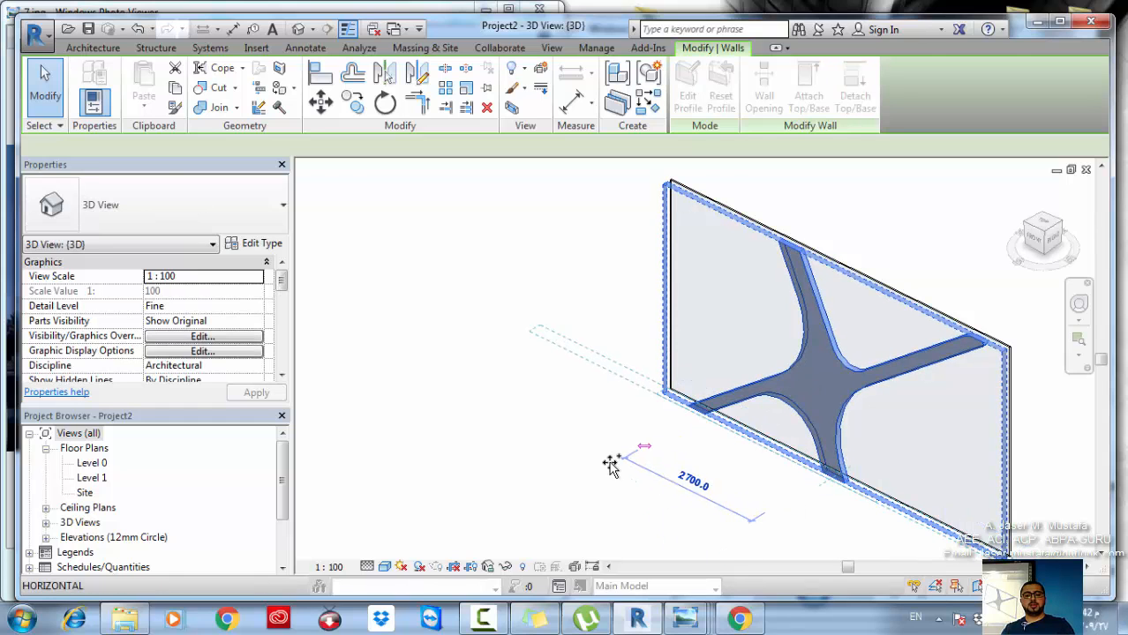
click(589, 414)
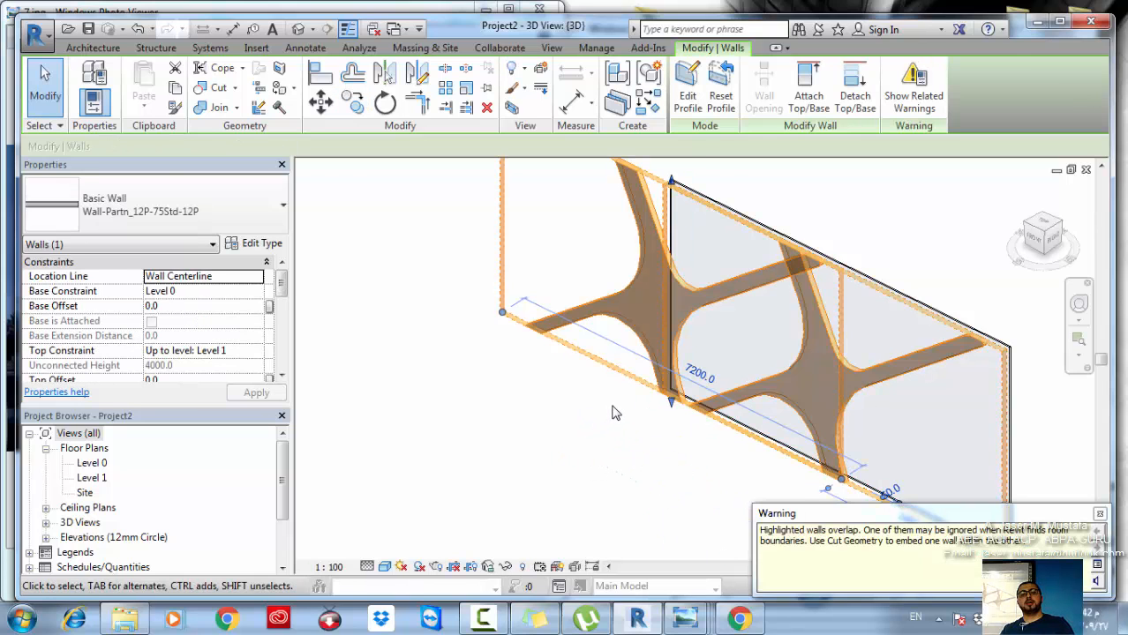
key(Escape)
scroll(624, 390, down, 2)
- Move the copied X-shaped wall 2500 mm farther along the same line, away from the original
click(598, 341)
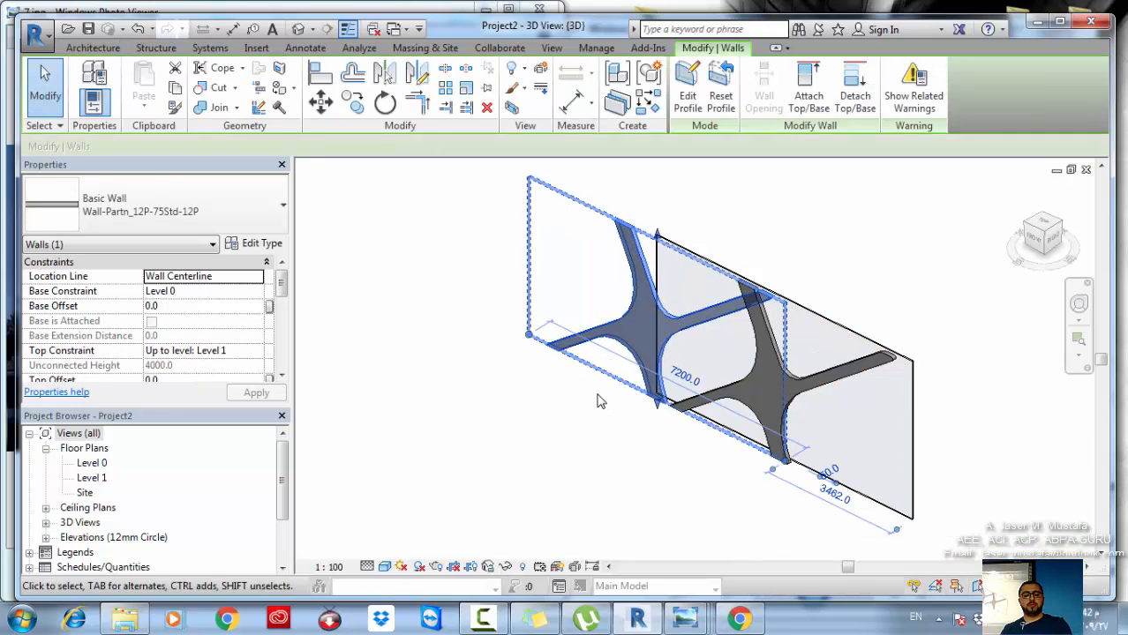
key(m)
key(v)
click(622, 428)
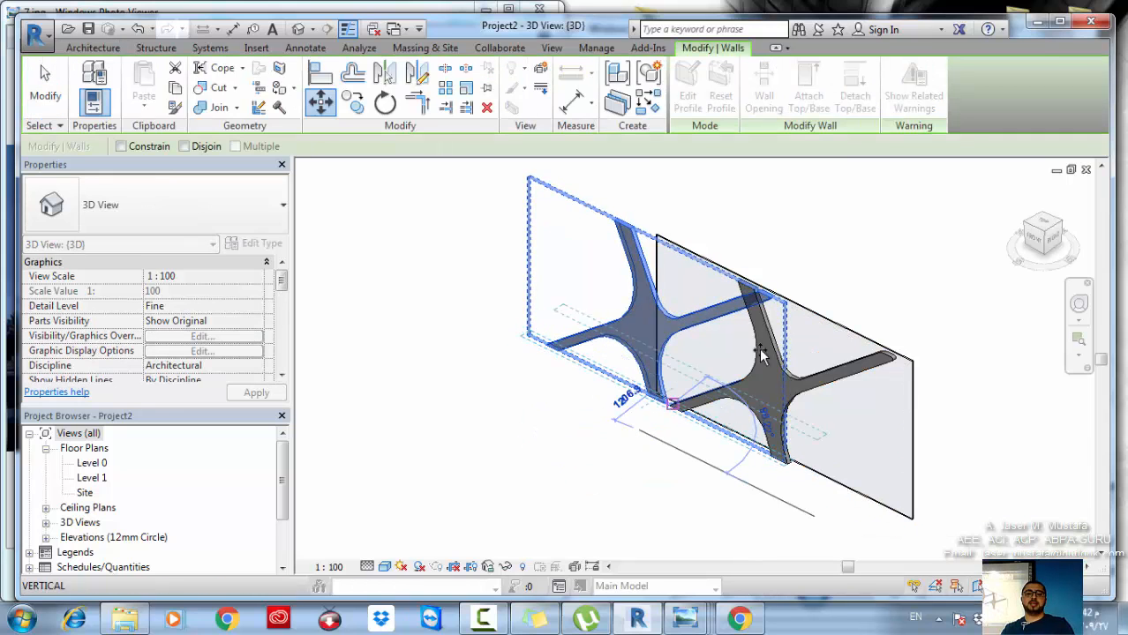
click(549, 389)
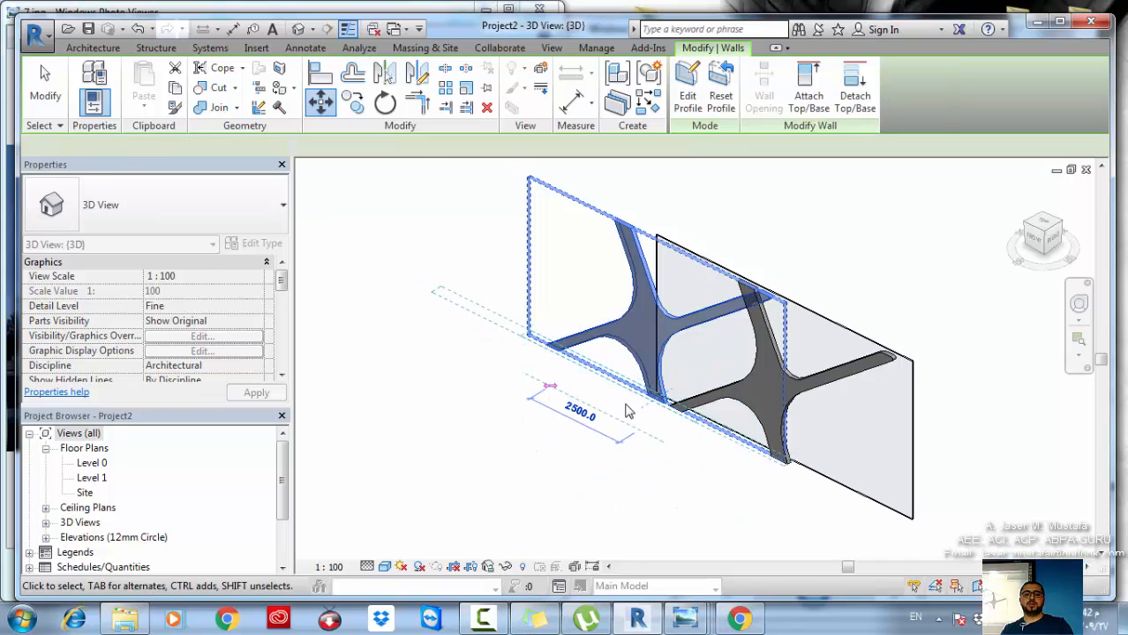
key(Escape)
- Stretch the curtain wall's left end past the copied X until the wall is about 12.6 m long
click(814, 479)
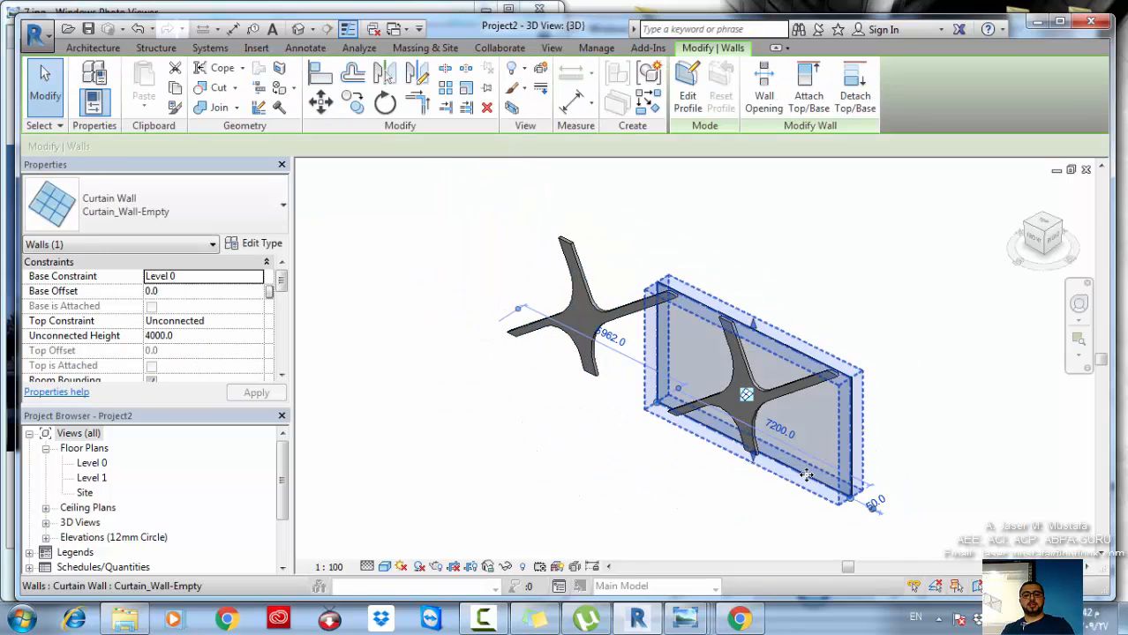
drag(657, 409, 649, 402)
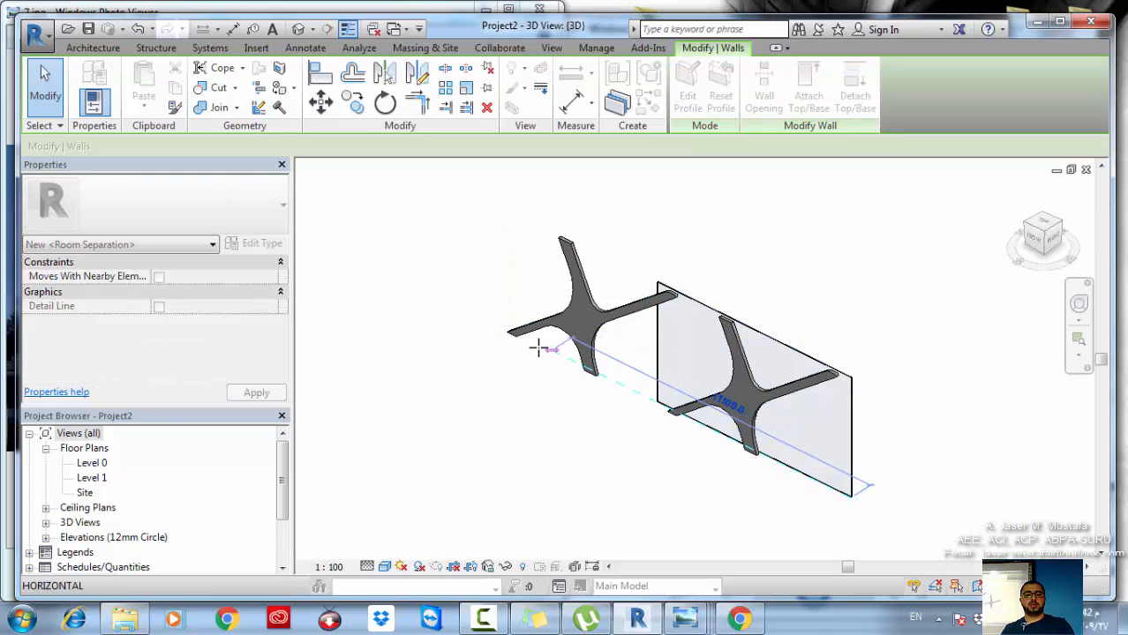
drag(539, 348, 506, 331)
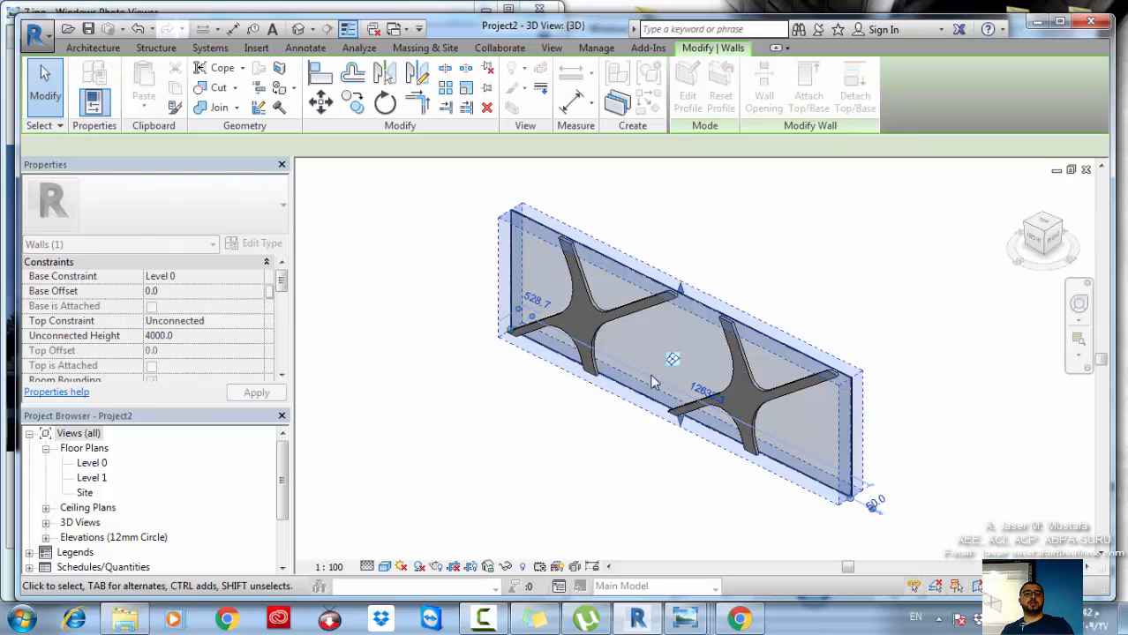
key(Escape)
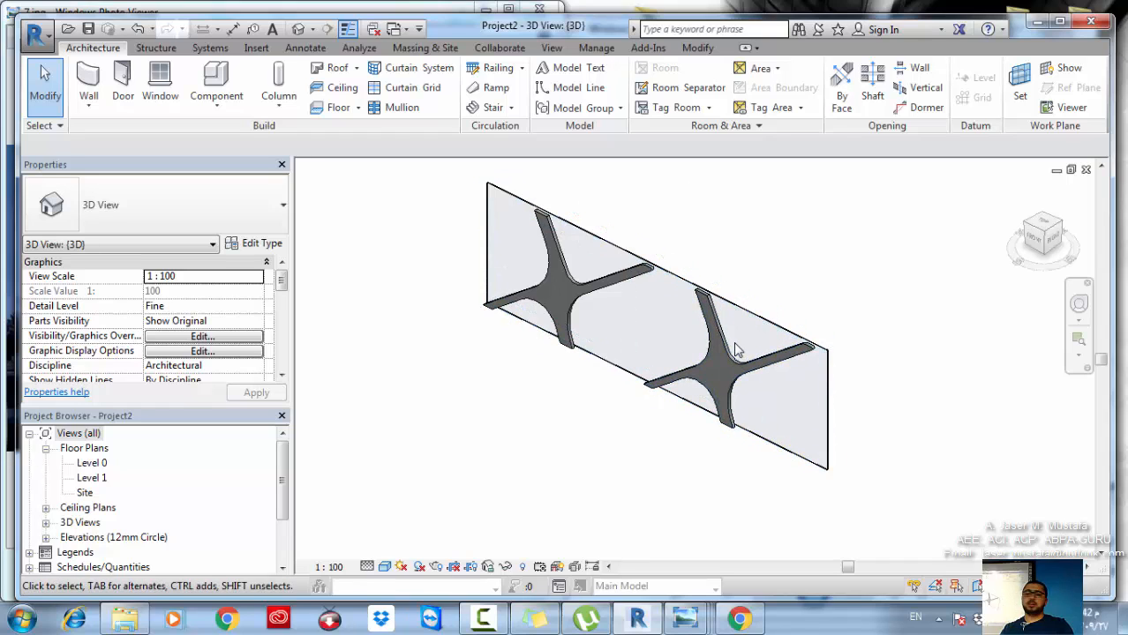
- Duplicate the extended curtain wall's type under the name "vertical mullions"
scroll(737, 351, down, 1)
middle_drag(767, 358, 759, 372)
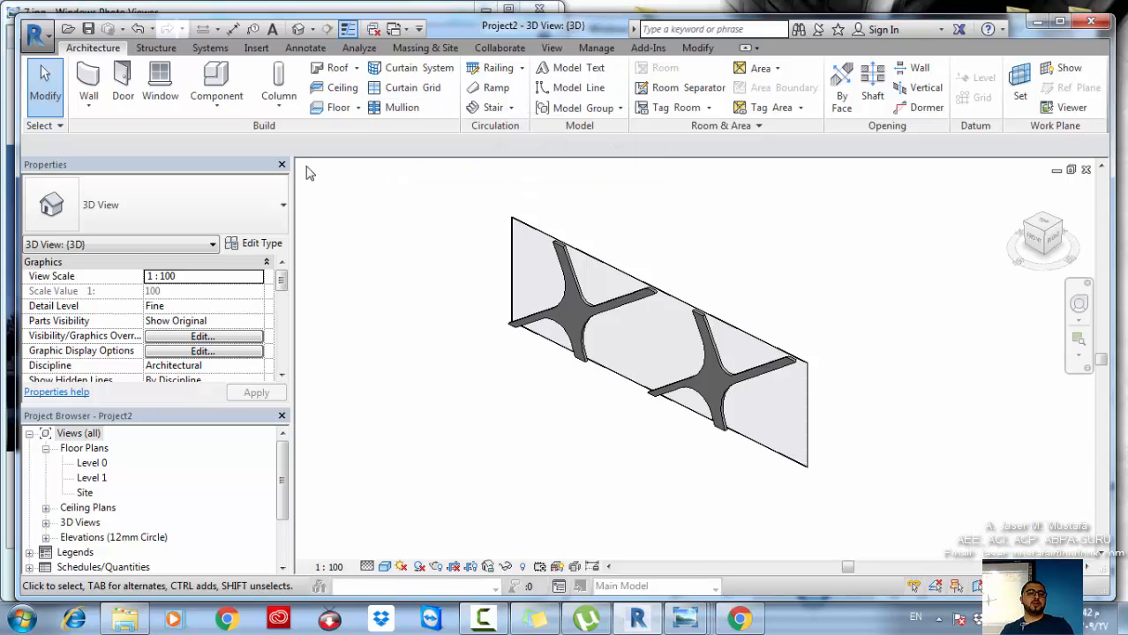
click(527, 240)
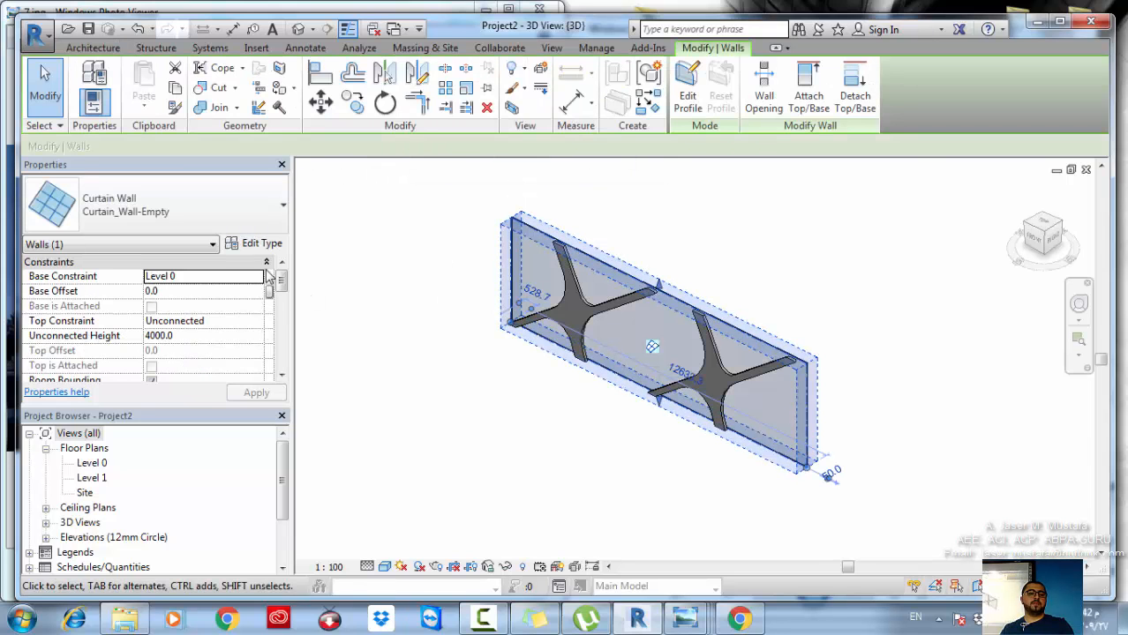
click(261, 244)
click(857, 77)
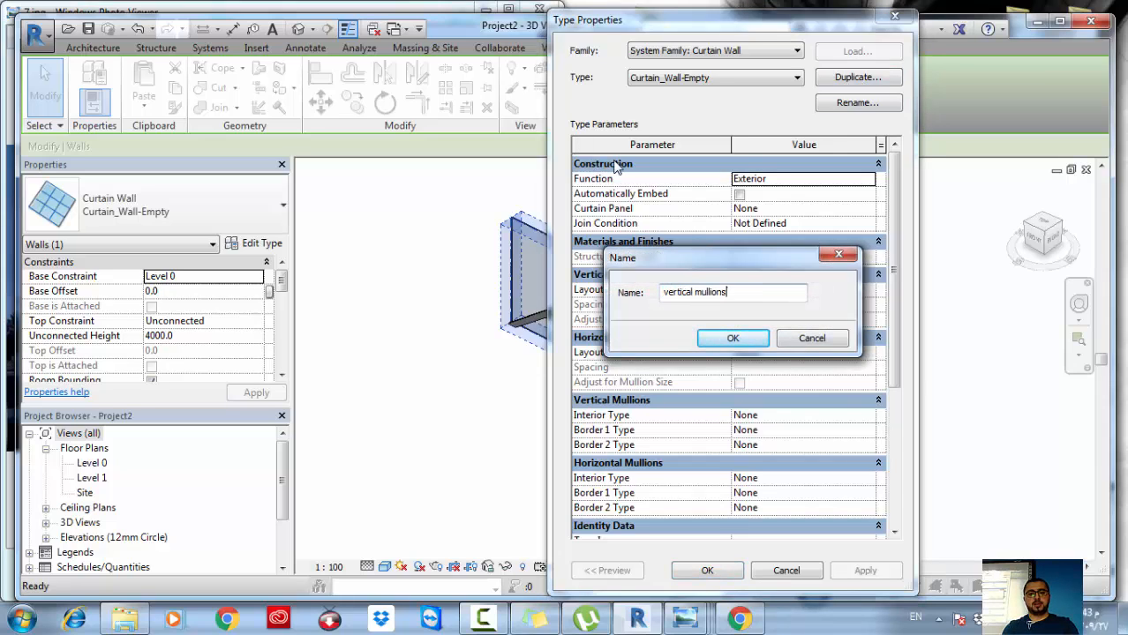
key(Return)
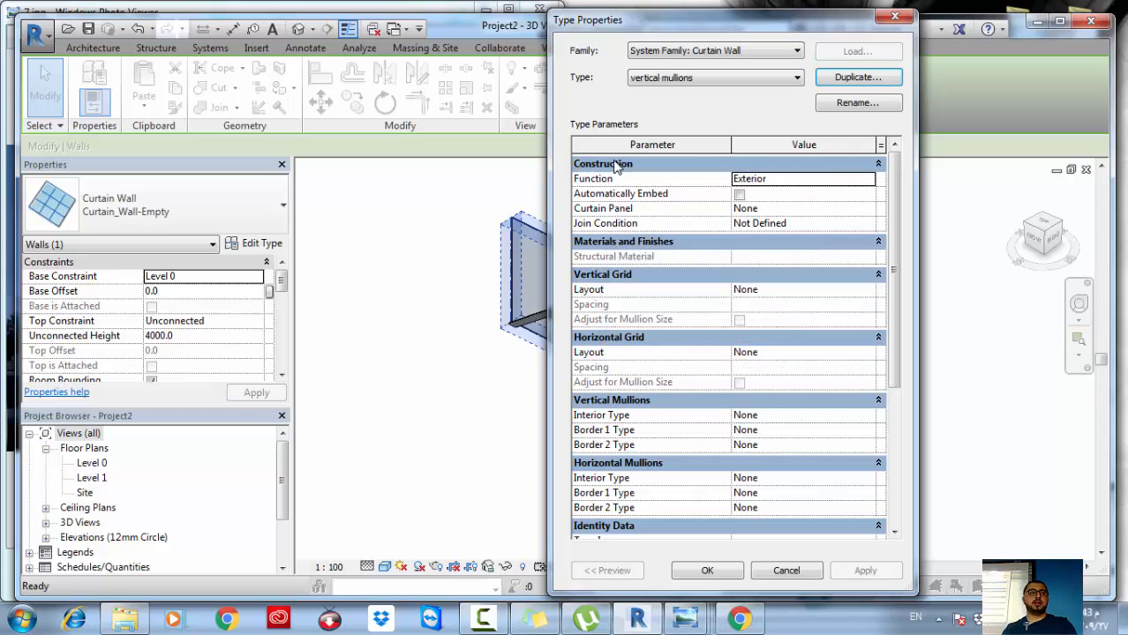
- Set the new type's vertical grid layout to Fixed Distance and apply it to the curtain wall
click(868, 290)
click(777, 316)
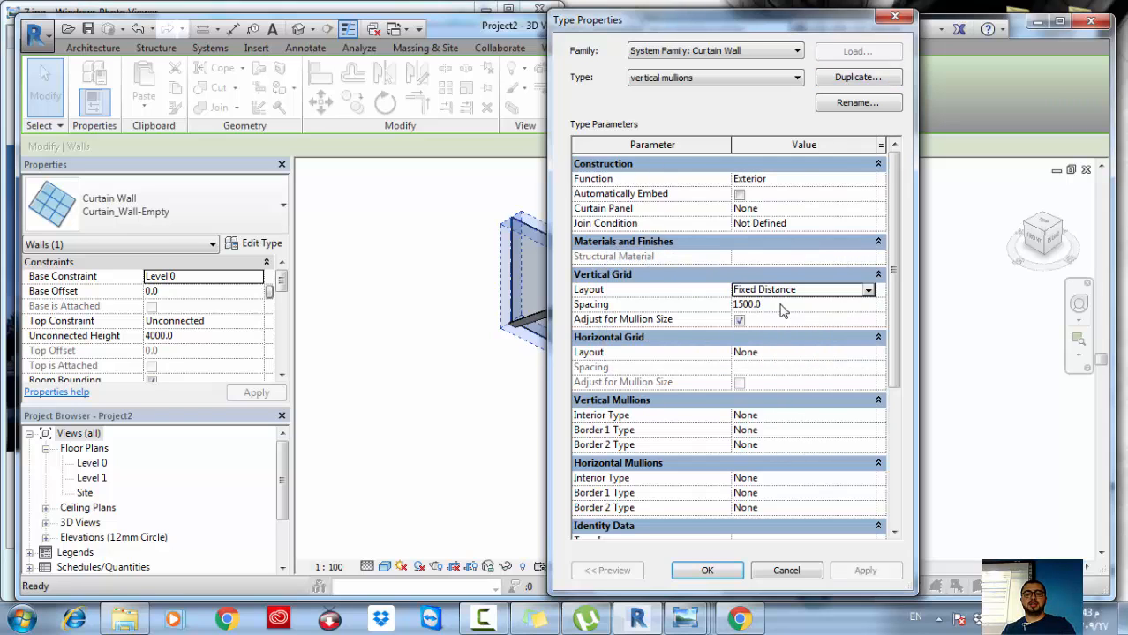
click(729, 572)
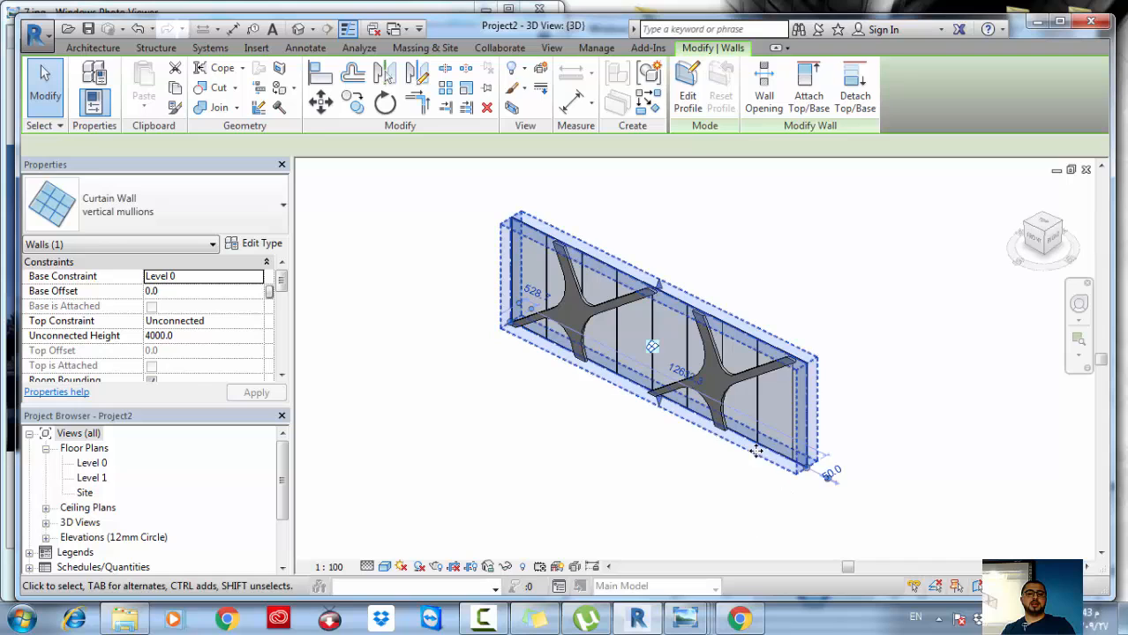
click(725, 493)
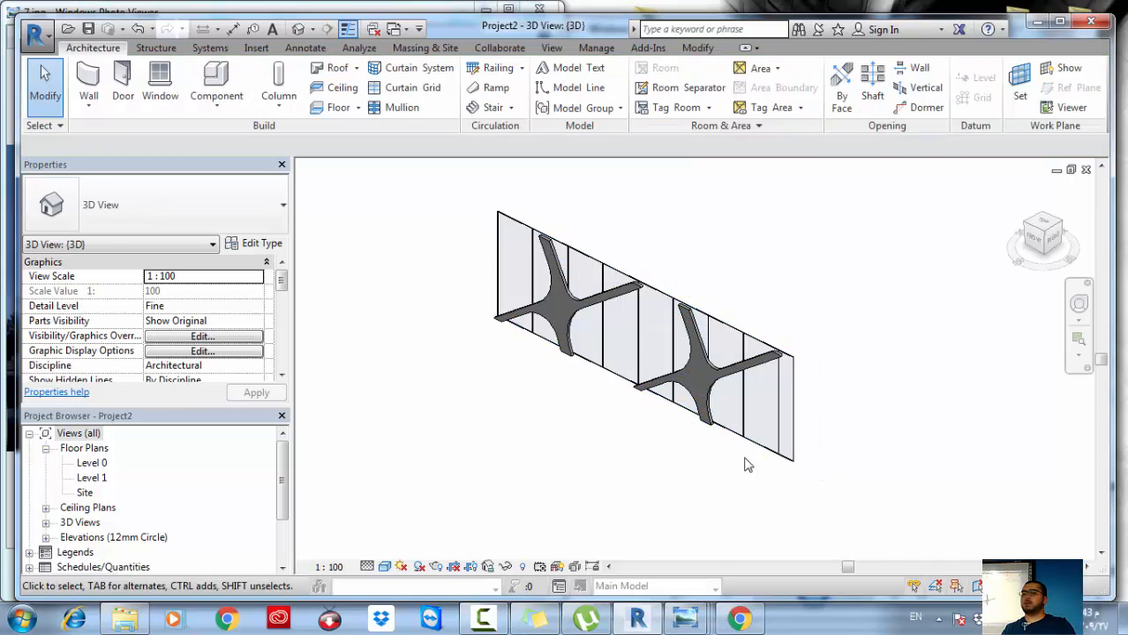
- Copy the curtain wall together with both X-shaped walls to a parallel position behind the original facade
drag(812, 285, 544, 390)
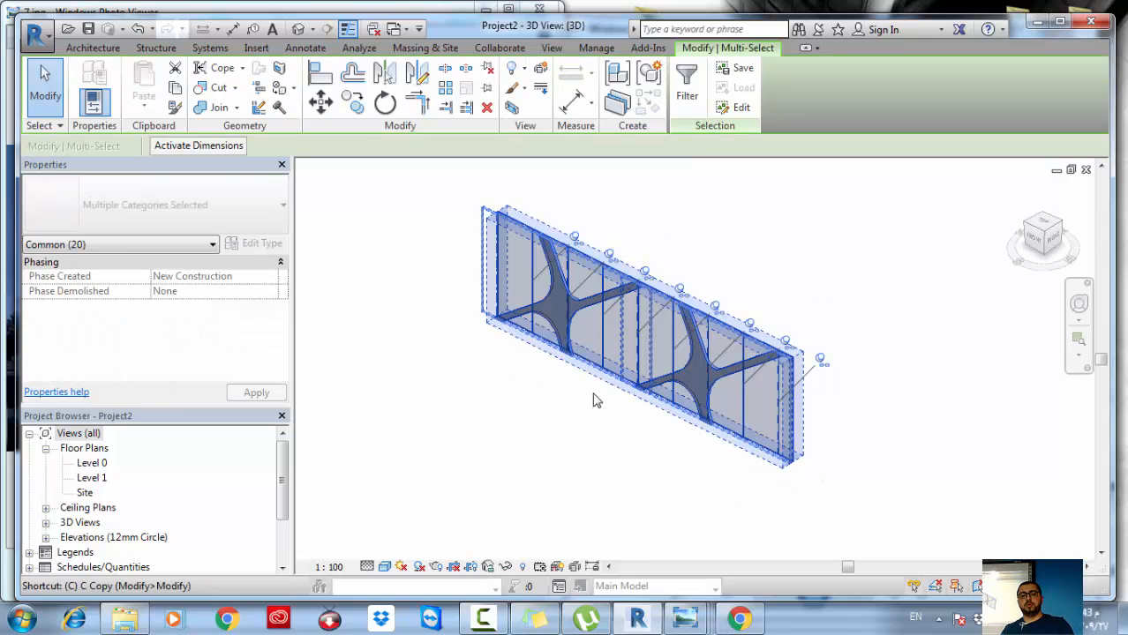
key(Escape)
click(759, 339)
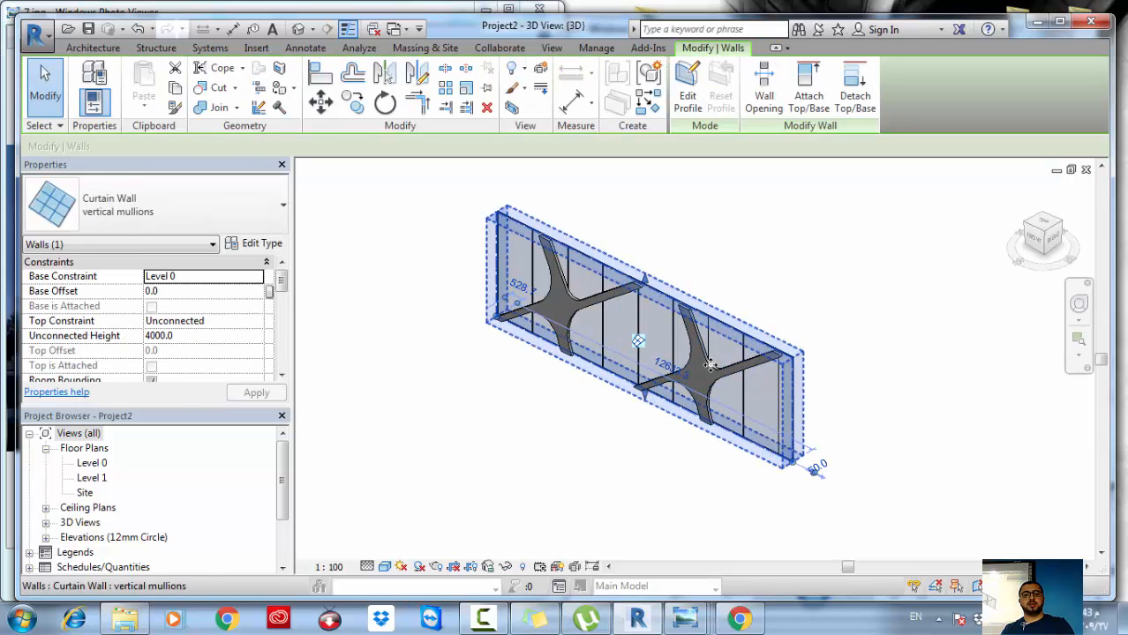
ctrl+click(586, 309)
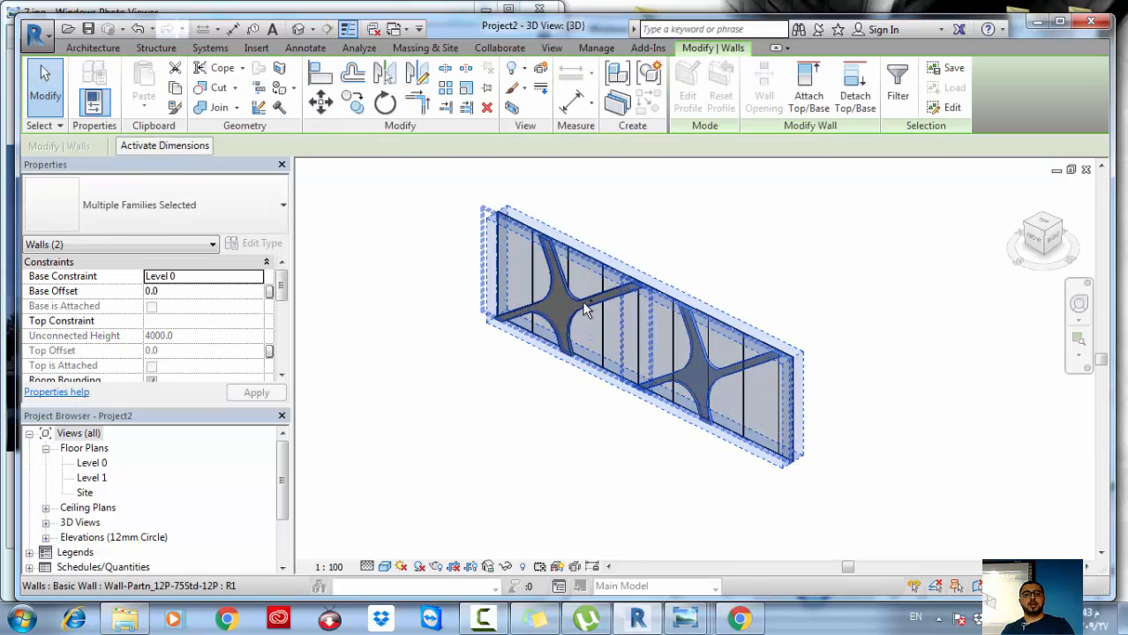
middle_drag(616, 397, 578, 394)
key(c)
key(c)
click(664, 437)
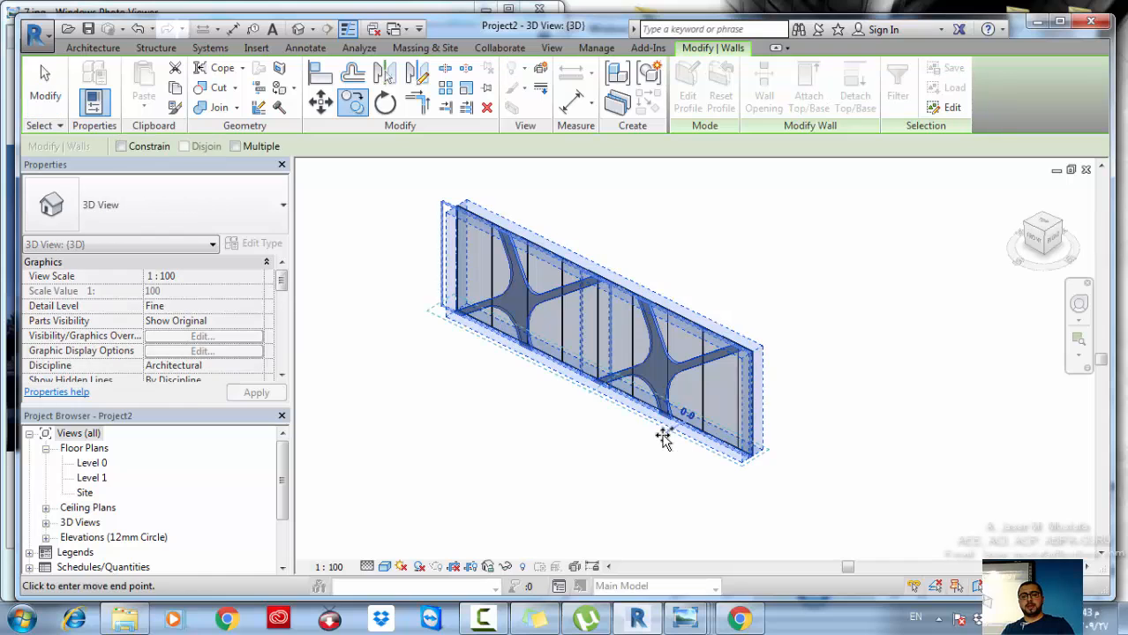
click(774, 410)
middle_drag(775, 411, 667, 414)
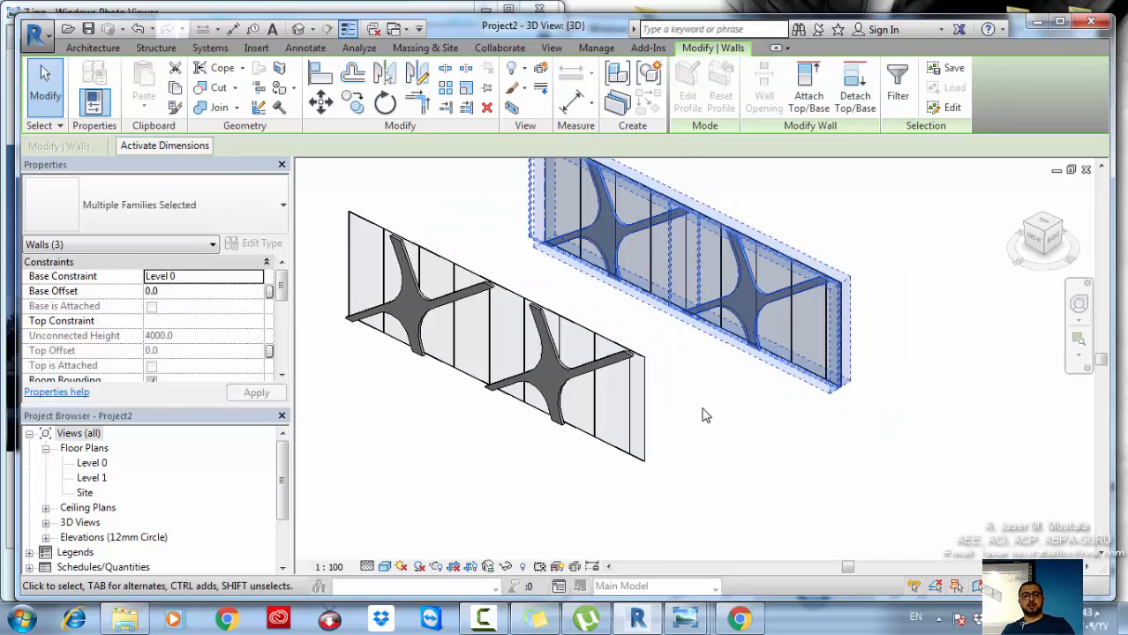
- Rotate the copied curtain wall and its X-shaped walls so they stand perpendicular to the original facade
key(o)
click(727, 446)
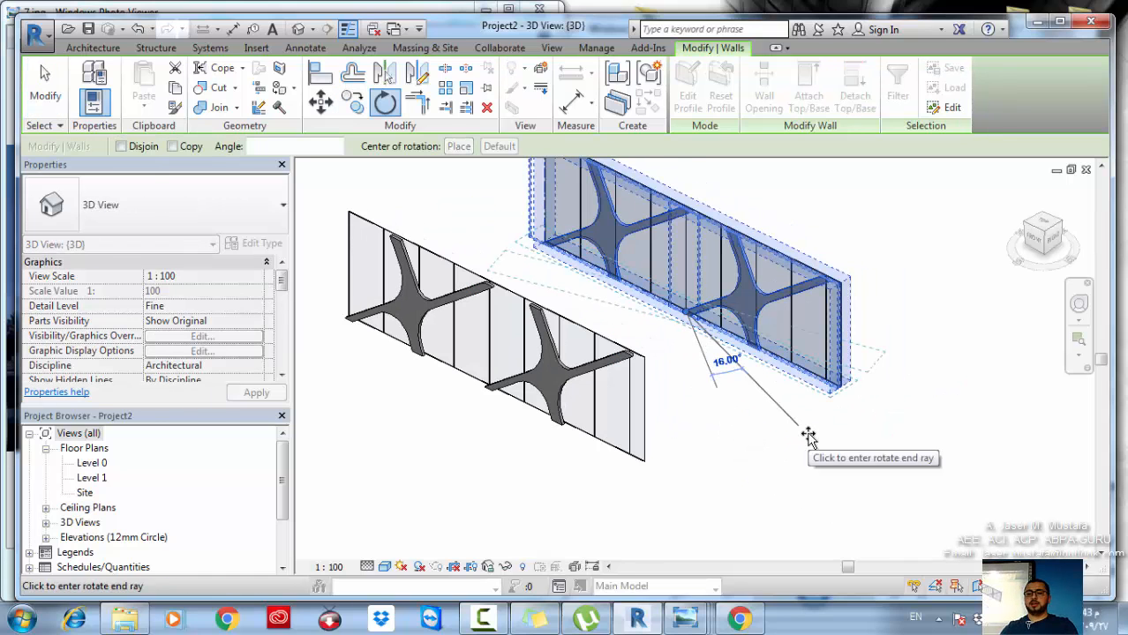
click(809, 434)
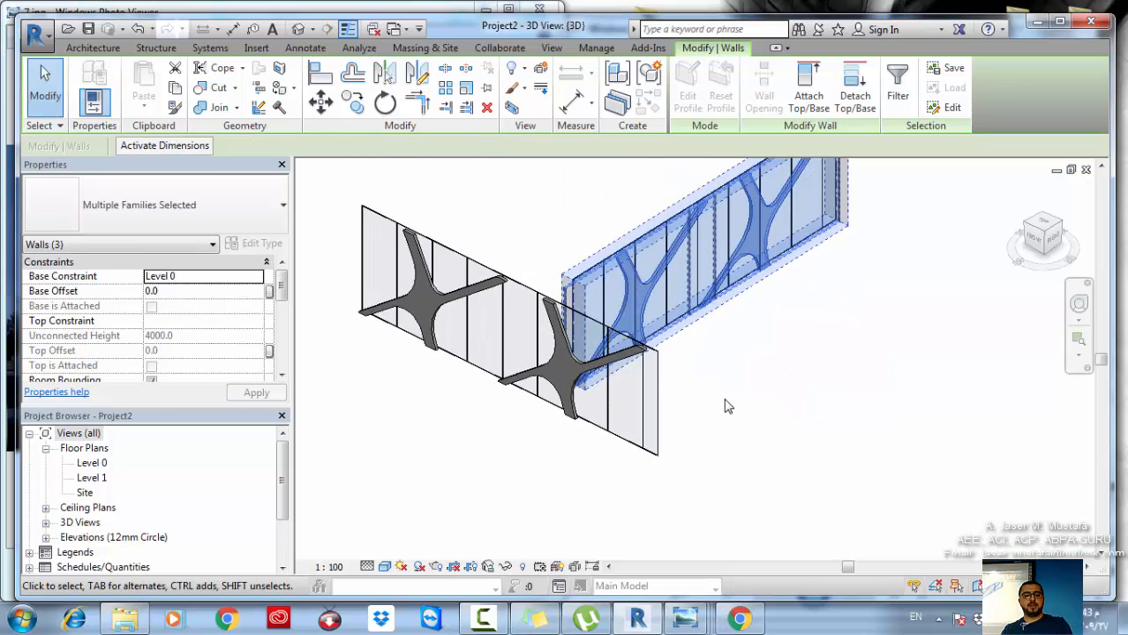
- Move the rotated walls by their lower end corner onto the end of the original curtain wall to form a corner
key(m)
key(v)
shift+middle_drag(738, 420, 629, 440)
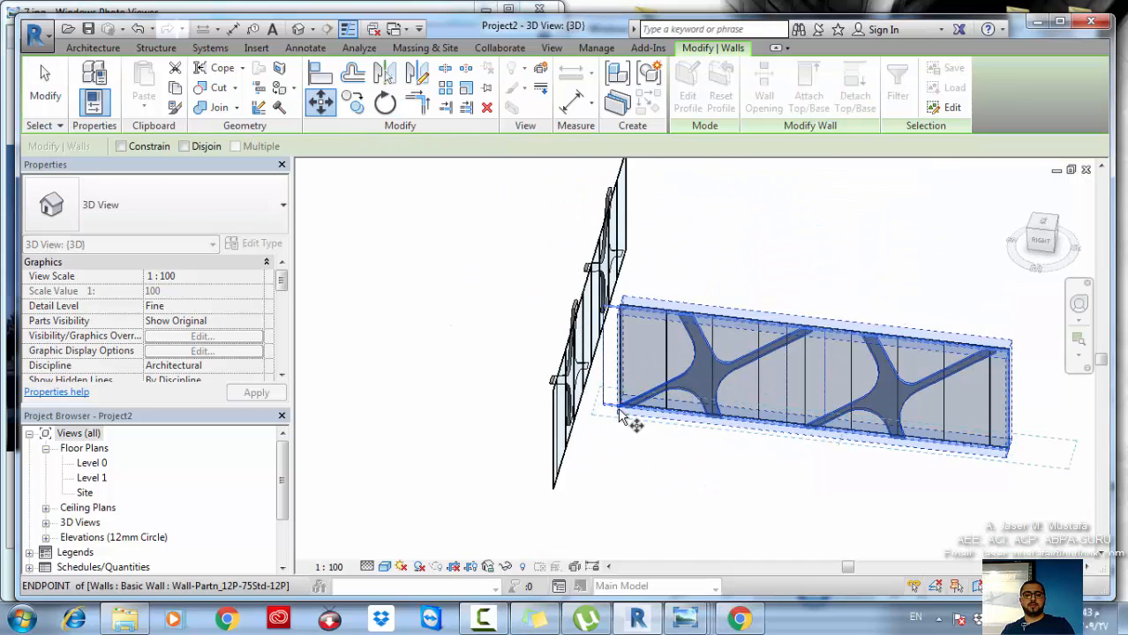
scroll(622, 421, up, 6)
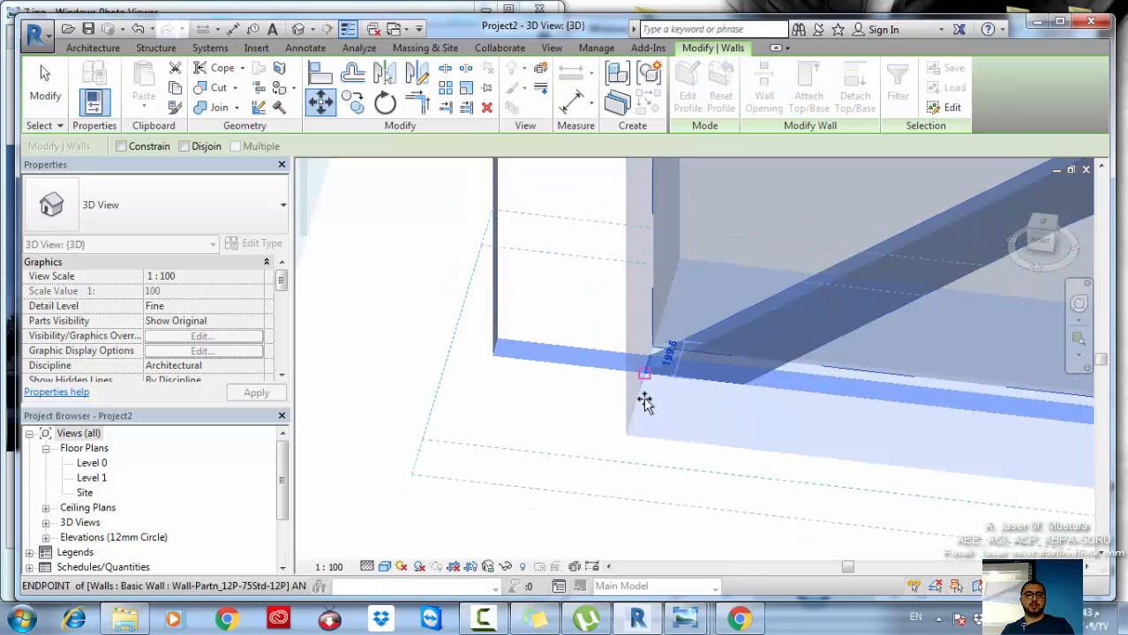
click(644, 401)
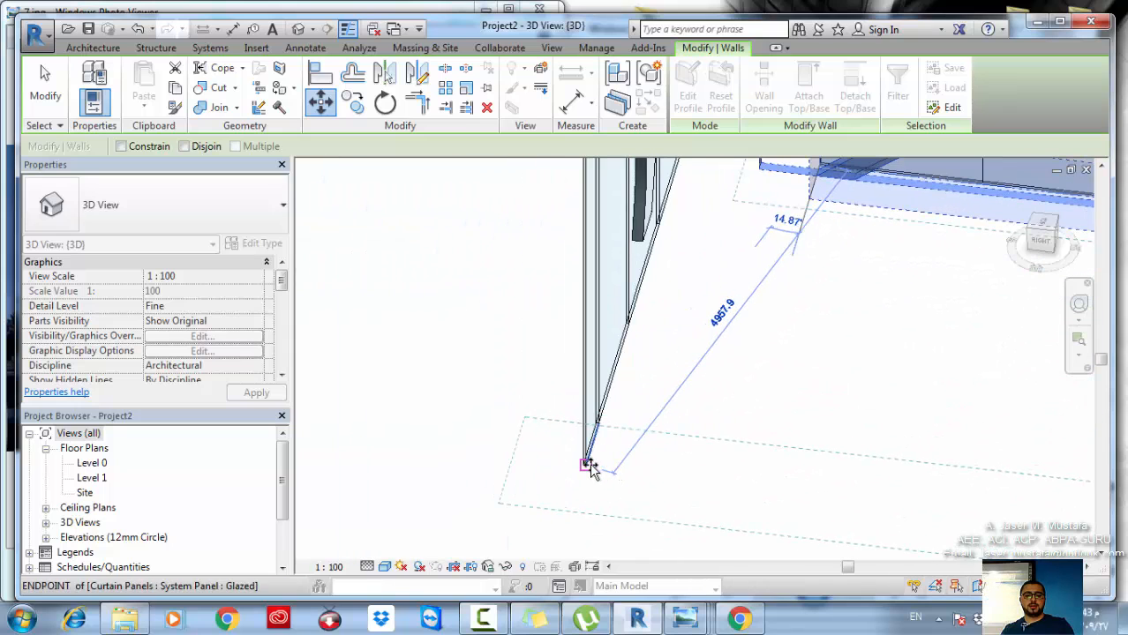
scroll(630, 421, down, 6)
click(713, 438)
shift+middle_drag(713, 438, 729, 492)
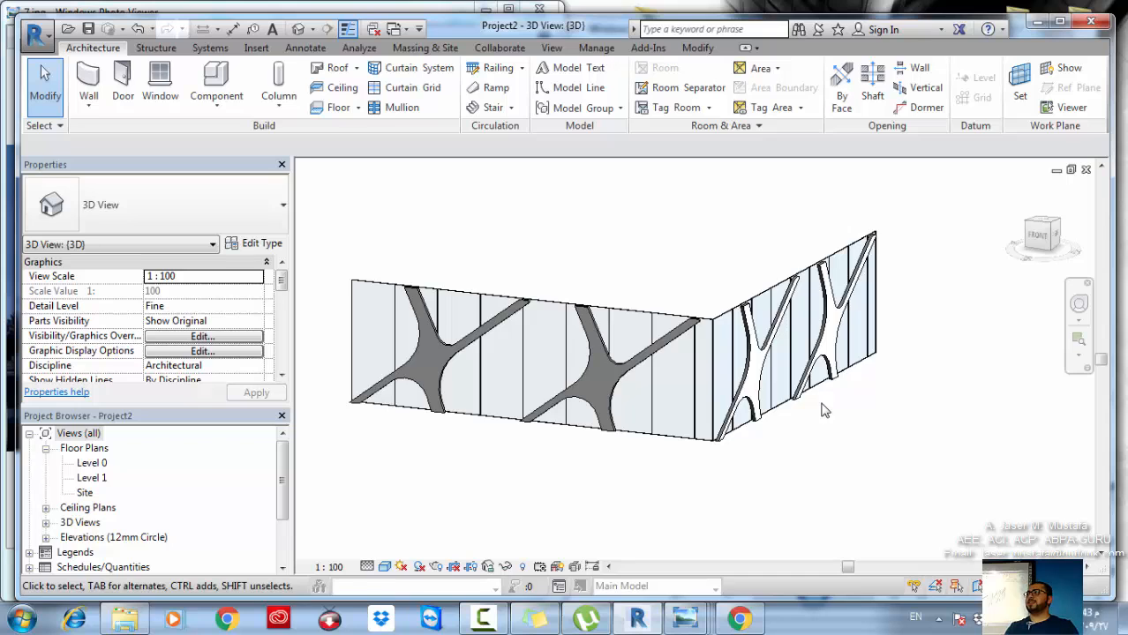
- Delete both curtain walls and all four X-shaped walls from the model
scroll(822, 411, down, 1)
middle_drag(845, 396, 855, 406)
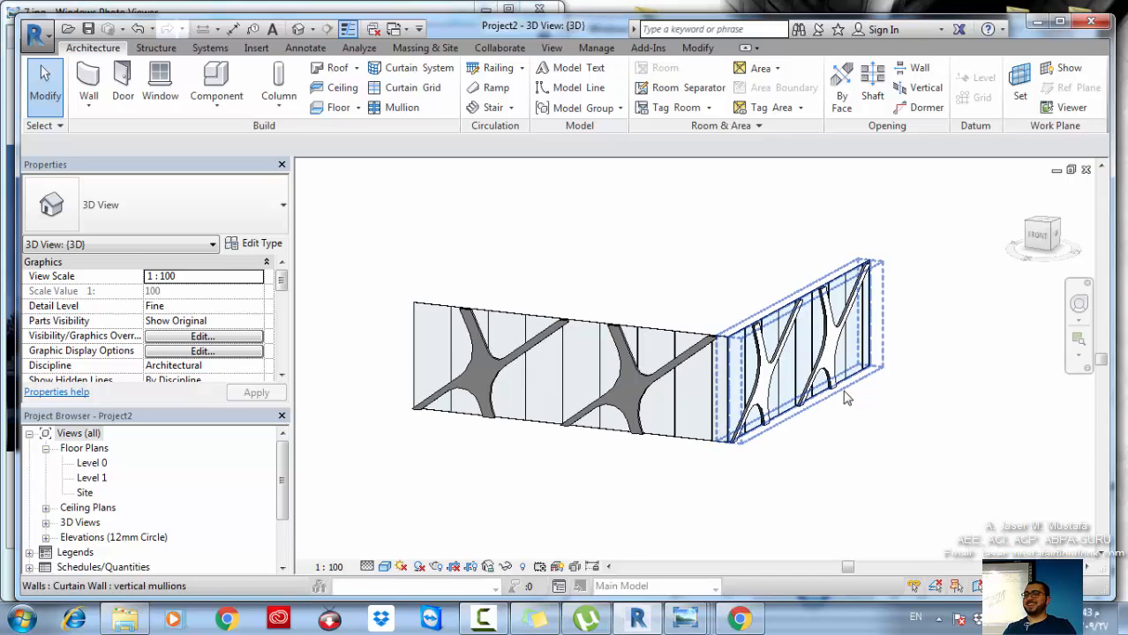
click(839, 392)
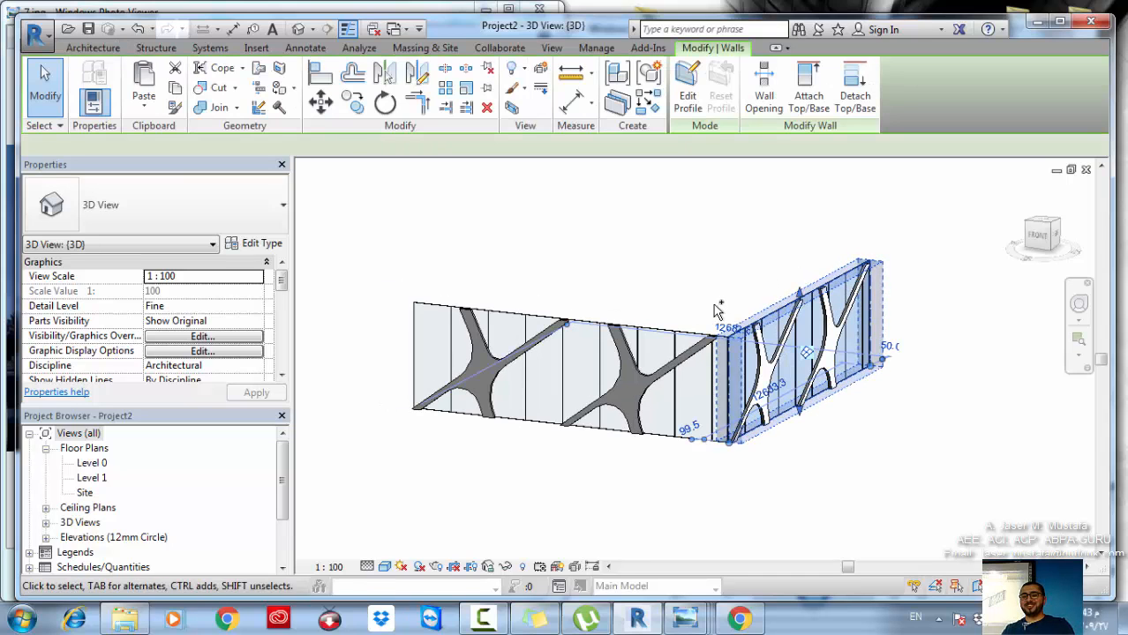
ctrl+click(661, 330)
ctrl+click(650, 378)
ctrl+click(498, 357)
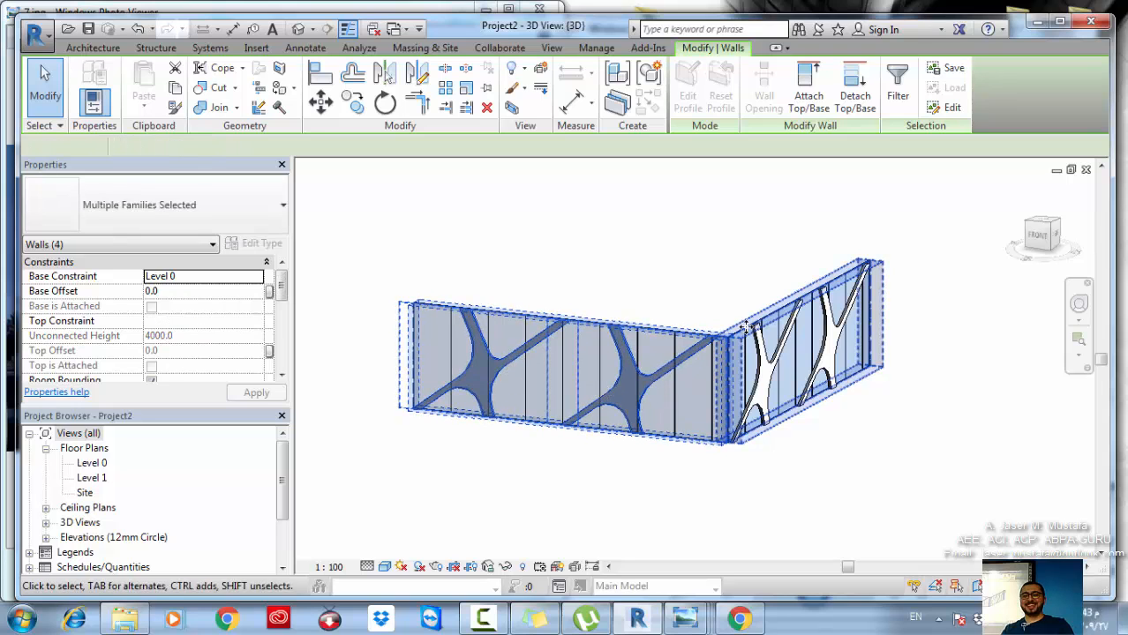
ctrl+click(773, 360)
ctrl+click(825, 337)
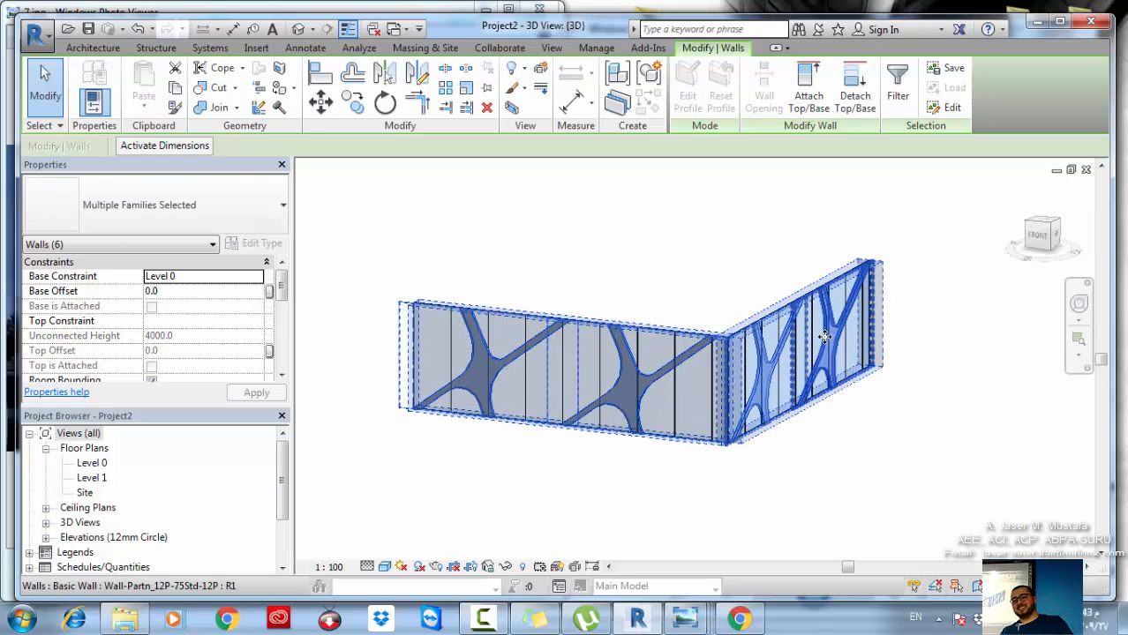
key(Delete)
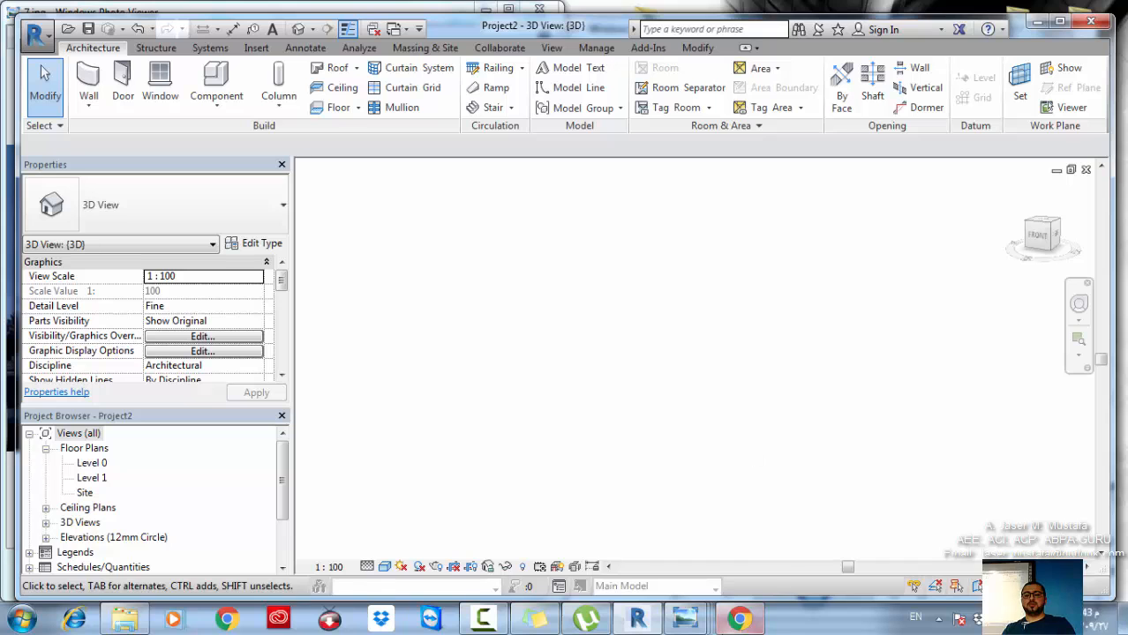
- Switch to Windows Photo Viewer to examine the tower's gridded glass facade in 5.JPG, and return to Revit
mouse_move(702, 625)
click(726, 529)
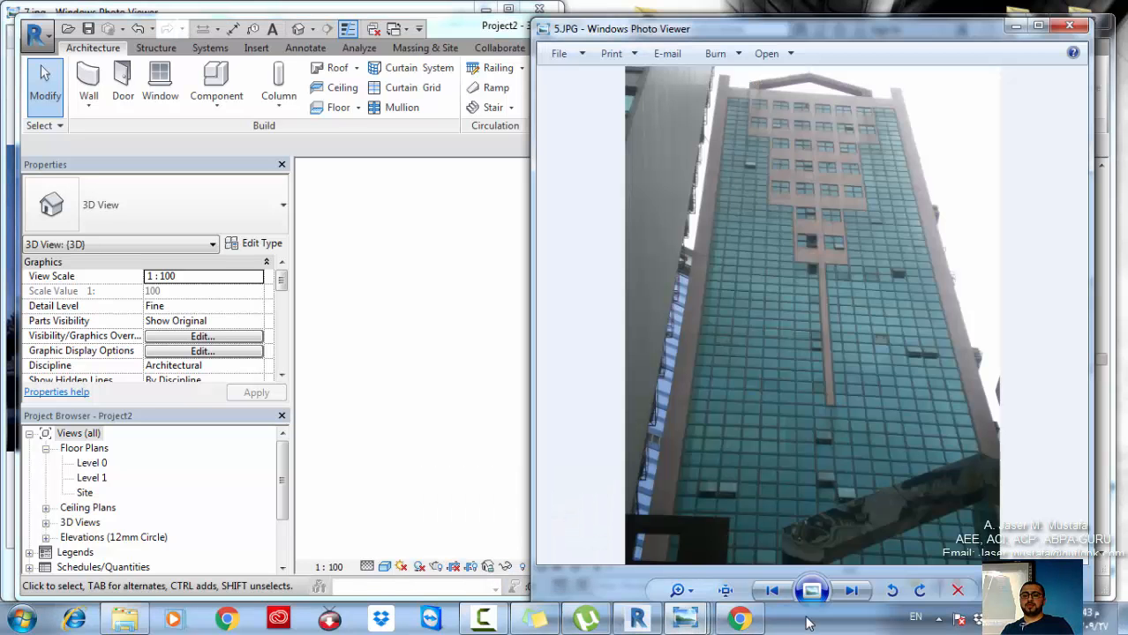
drag(742, 42, 540, 0)
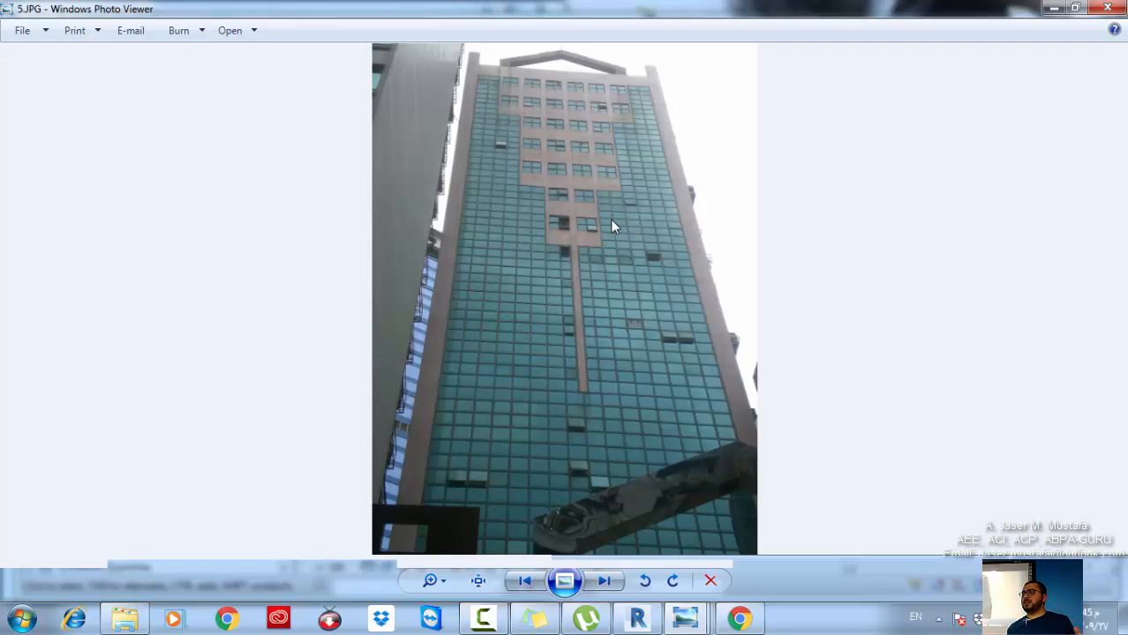
drag(463, 7, 1126, 265)
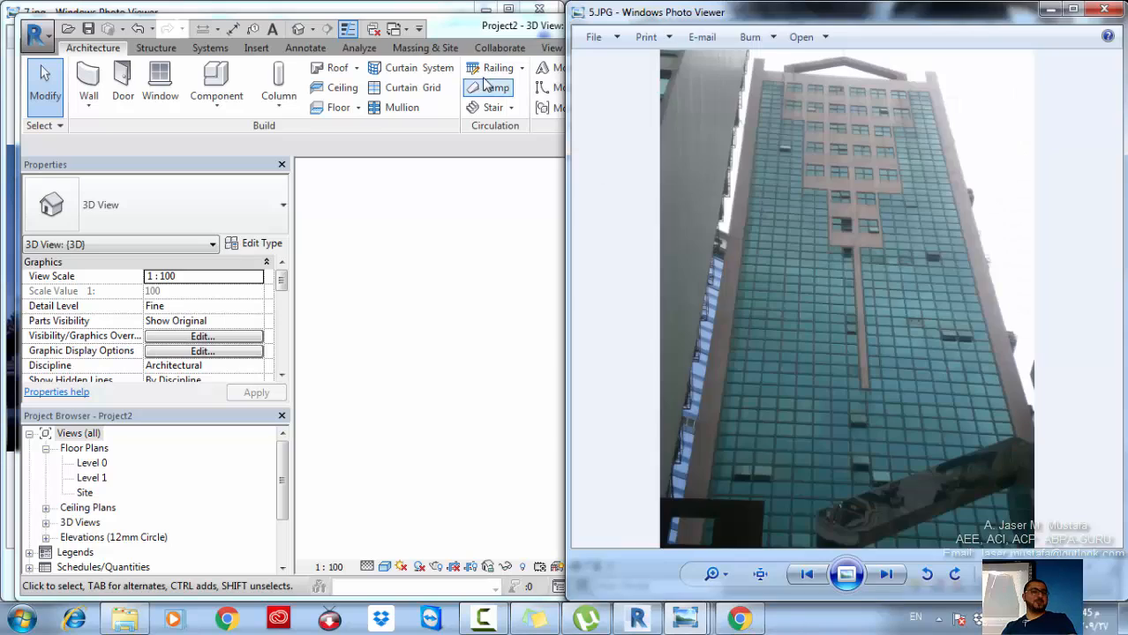
click(496, 30)
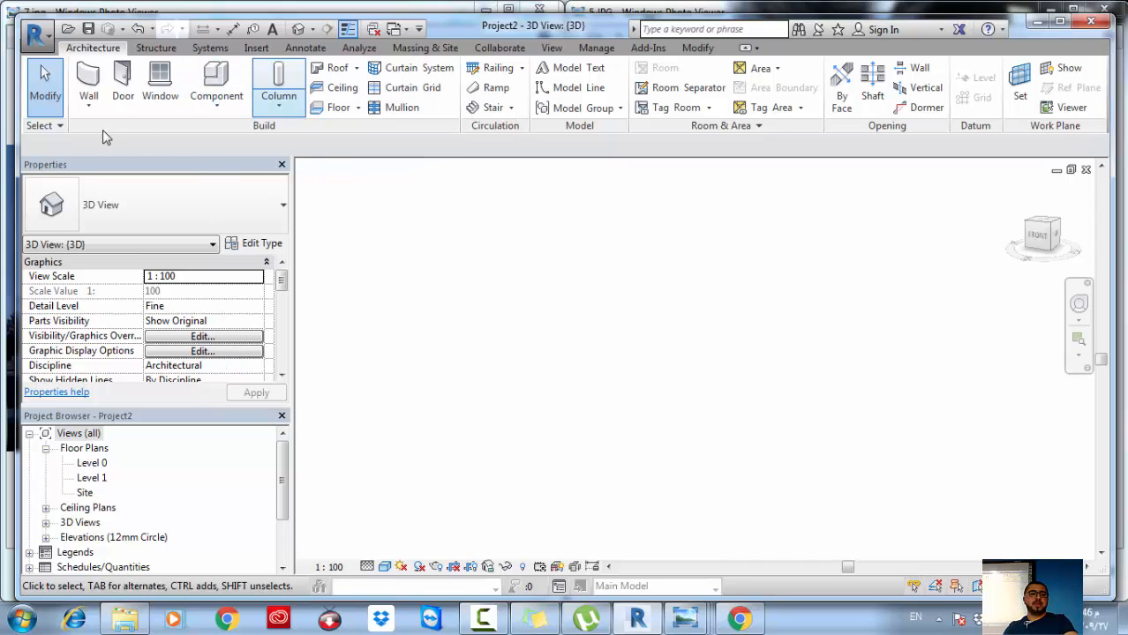
- Choose the Curtain_Wall-Storefront type for new walls and open the Level 0 floor plan
click(88, 81)
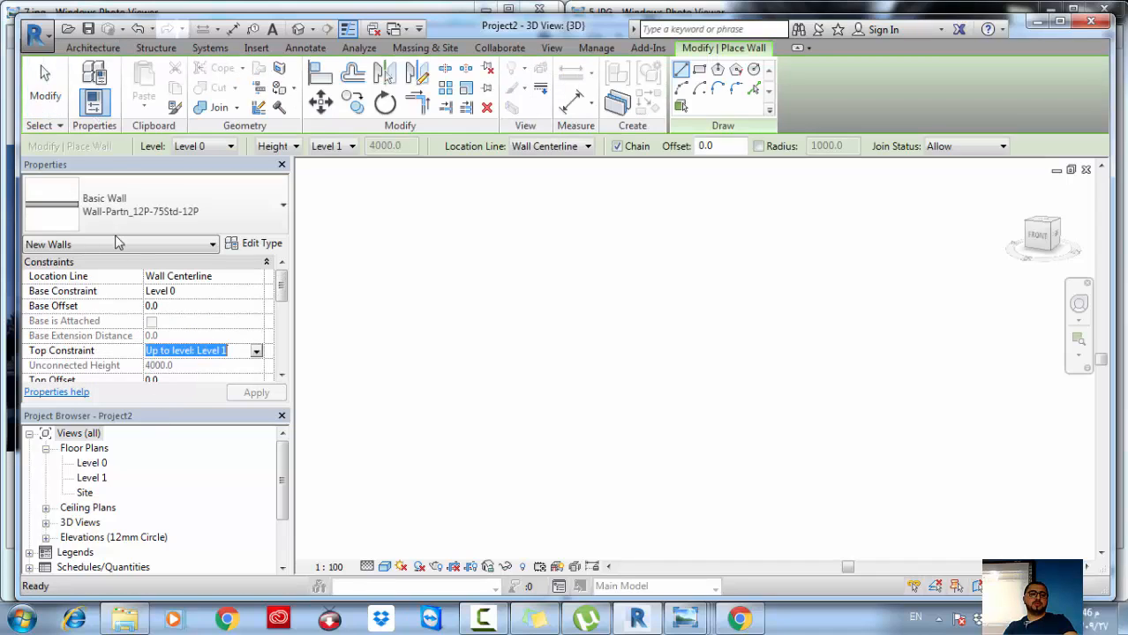
click(141, 205)
scroll(174, 389, down, 3)
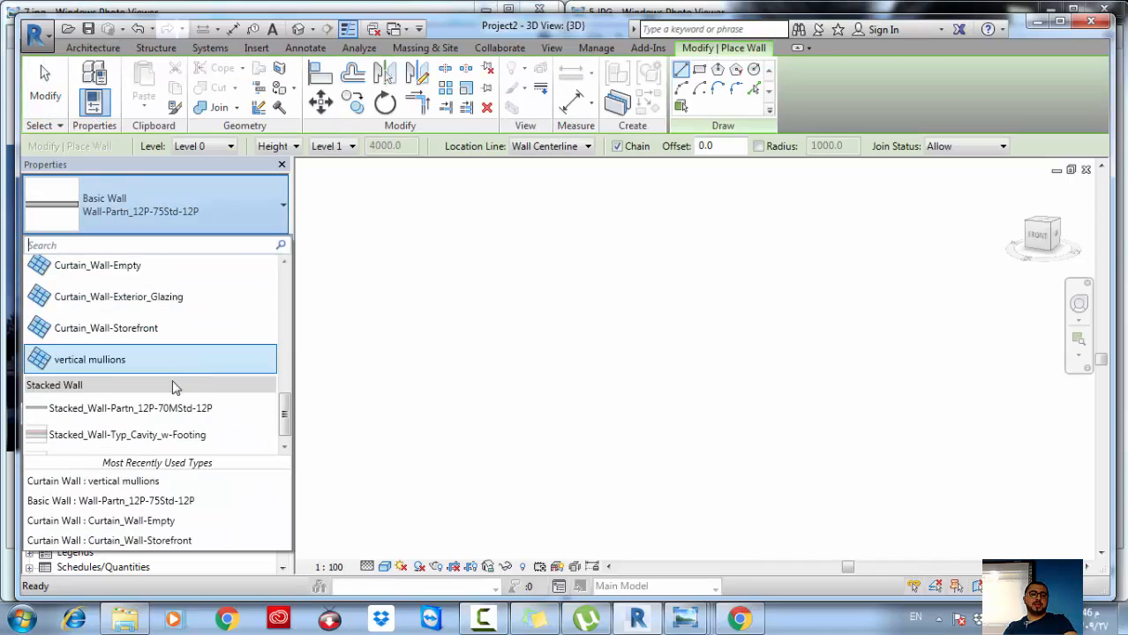
click(154, 316)
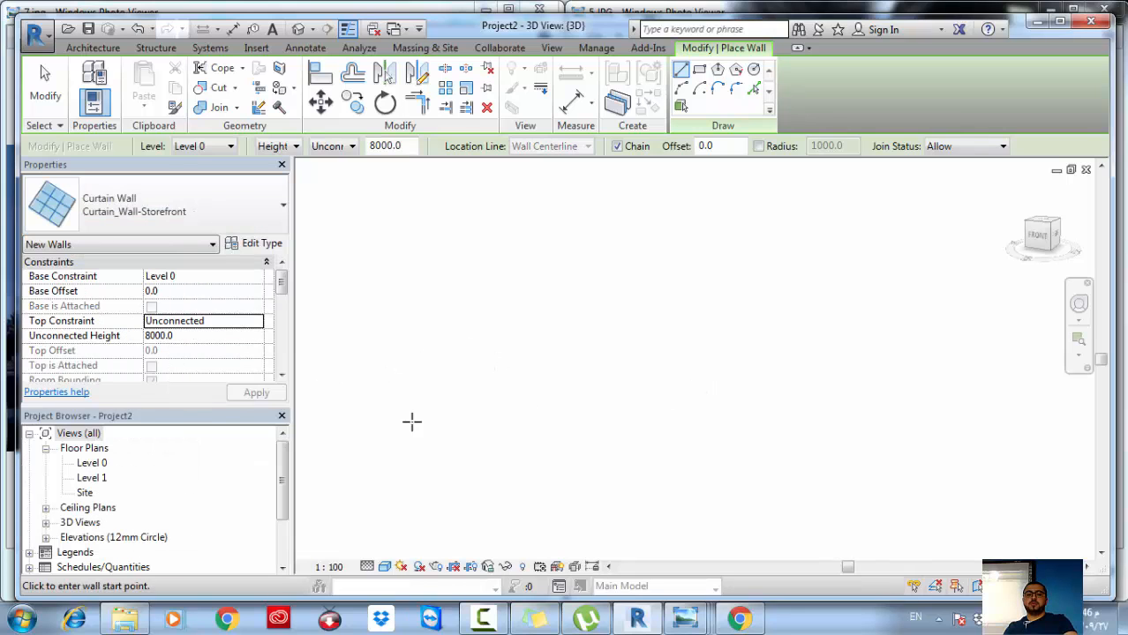
double_click(101, 463)
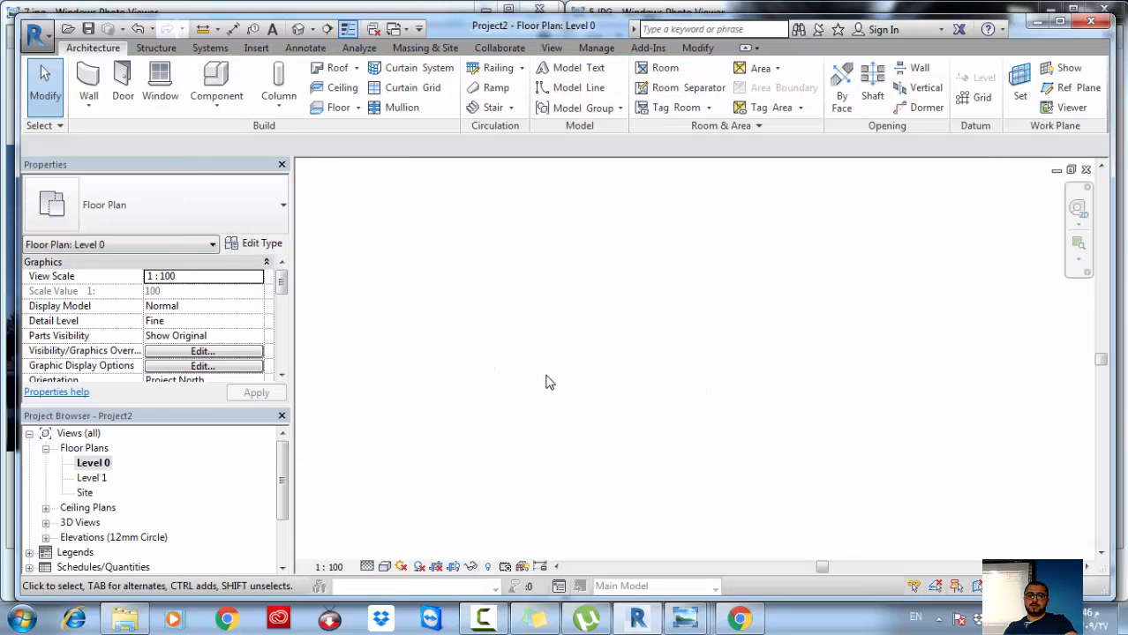
- Draw a horizontal Curtain_Wall-Storefront wall about 2800 mm long on Level 0 with an unconnected height of 50 mm
click(88, 81)
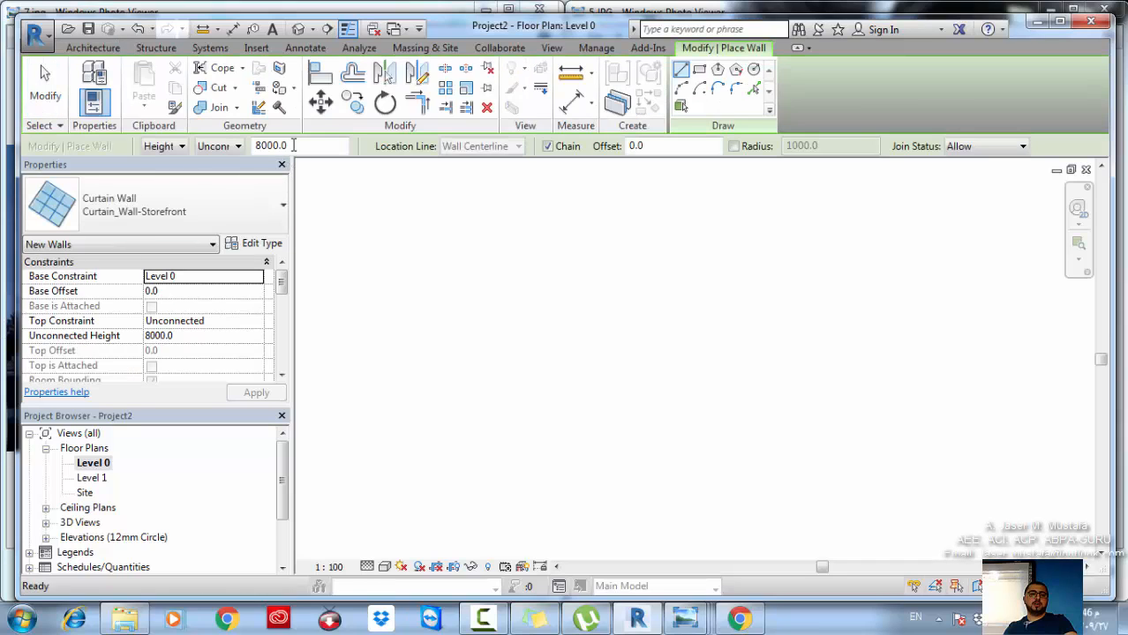
double_click(294, 145)
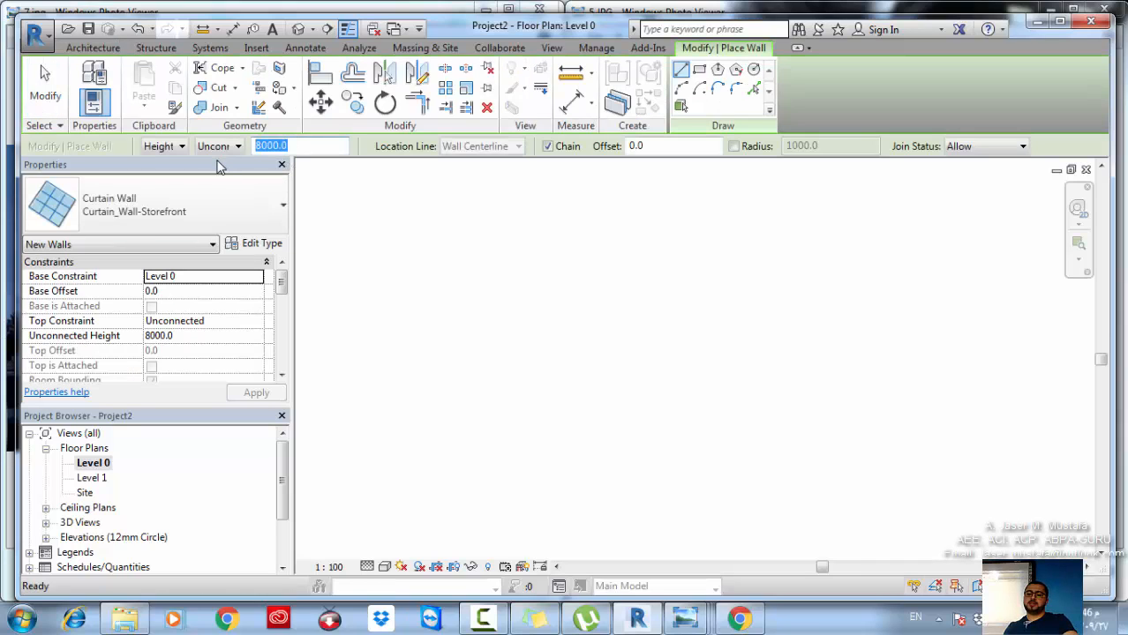
text(50)
key(Return)
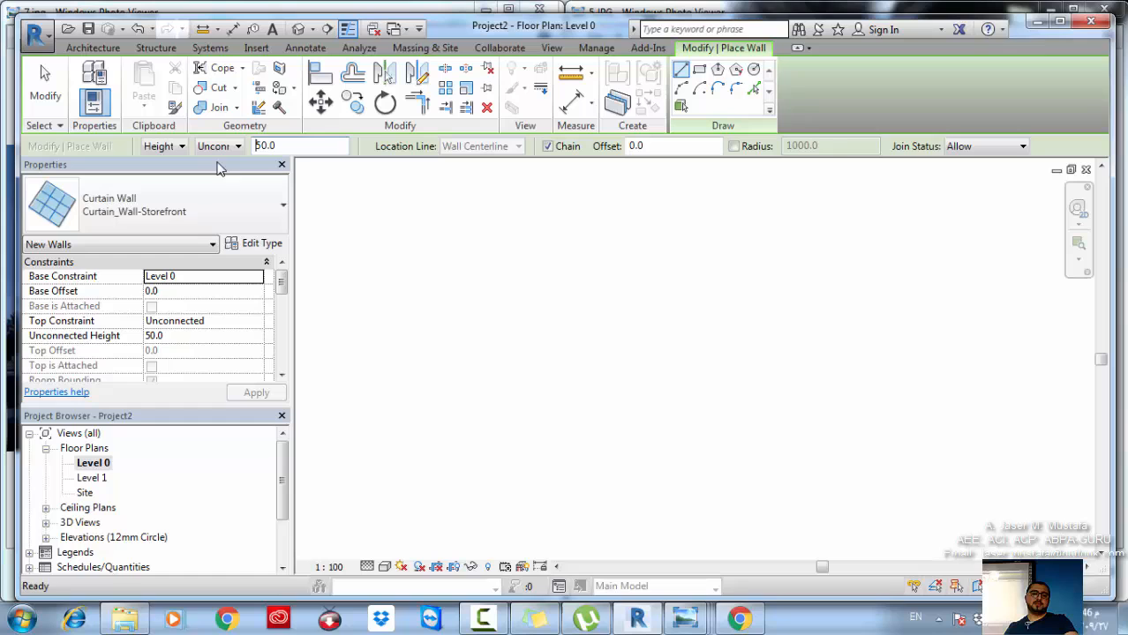
click(466, 396)
click(689, 396)
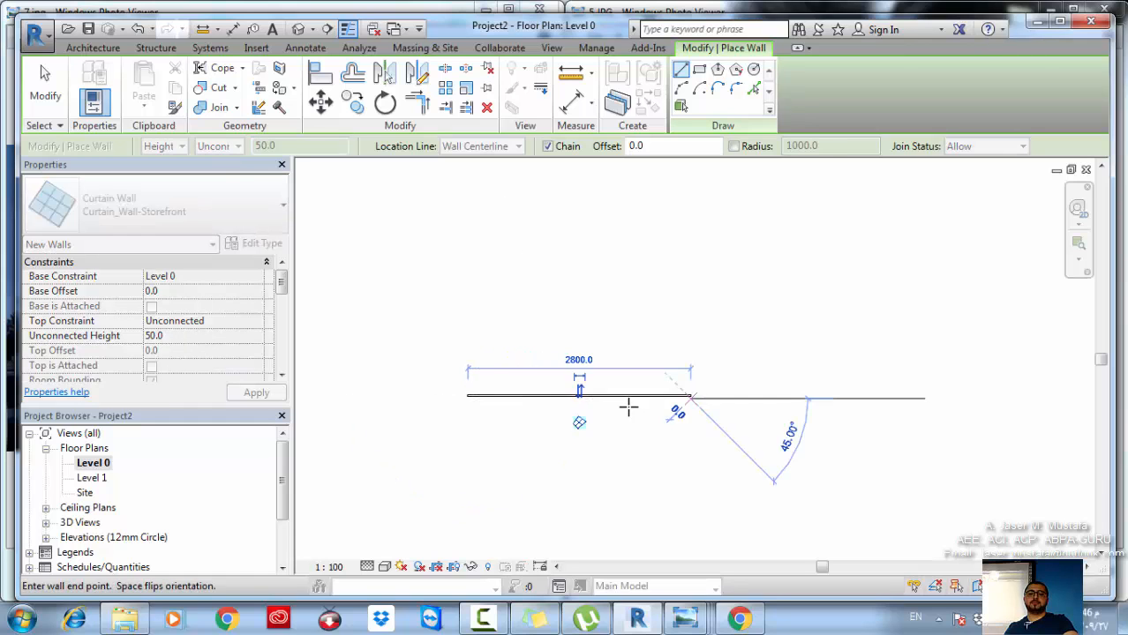
key(Escape)
key(Escape)
middle_drag(621, 307, 644, 312)
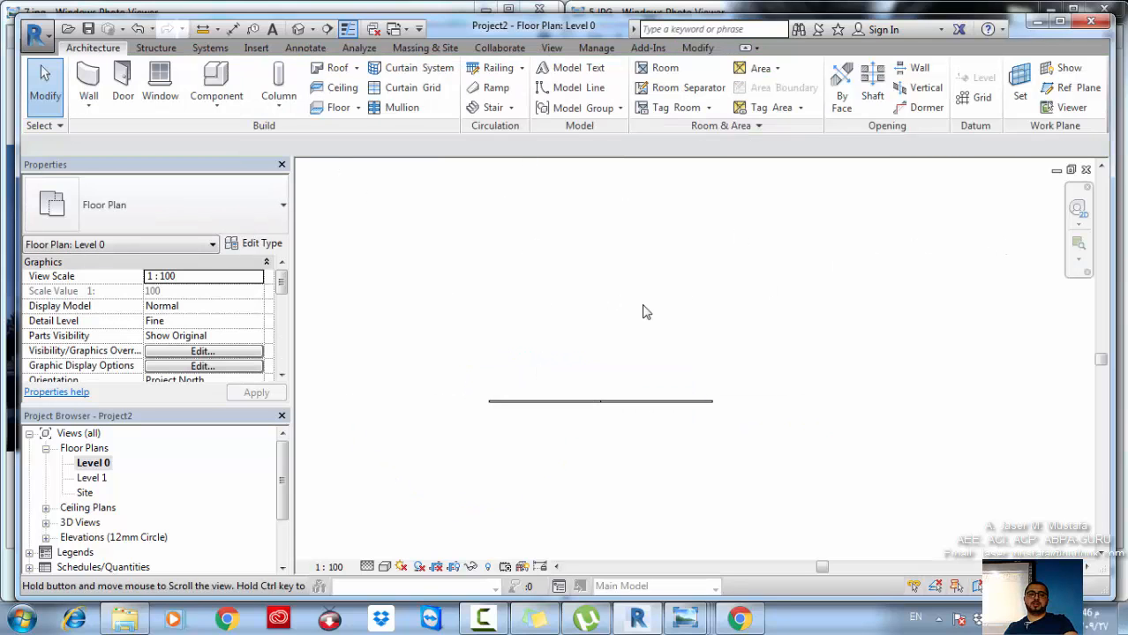
- Open the 3D view and set the storefront curtain wall's unconnected height to 50000 mm
click(299, 28)
shift+middle_drag(547, 441, 526, 344)
shift+middle_drag(551, 406, 579, 396)
click(597, 380)
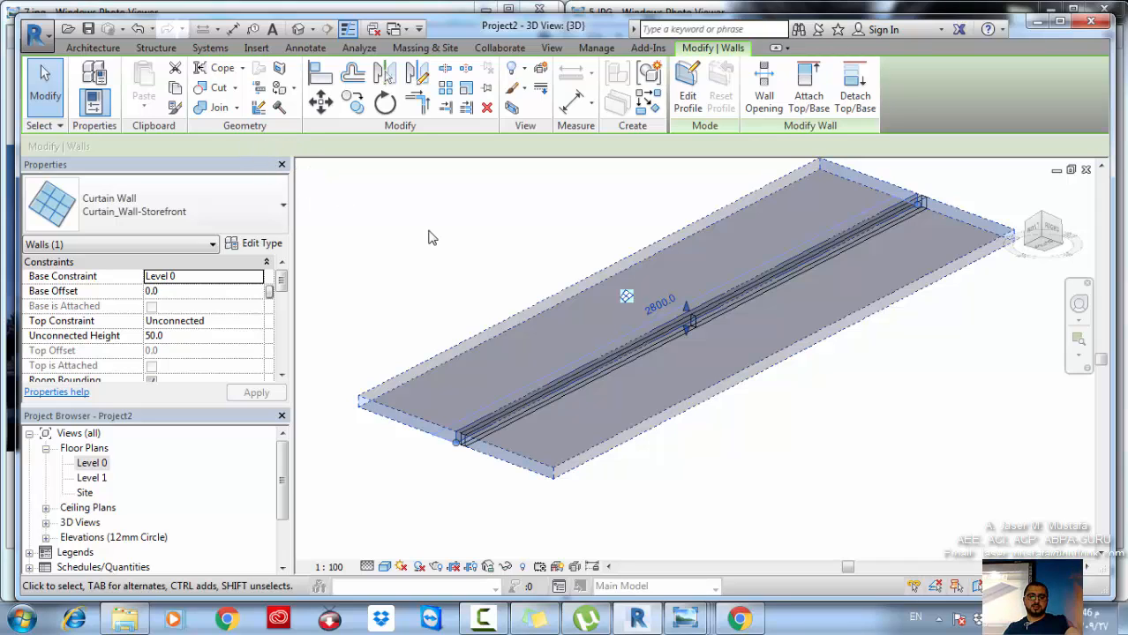
click(182, 337)
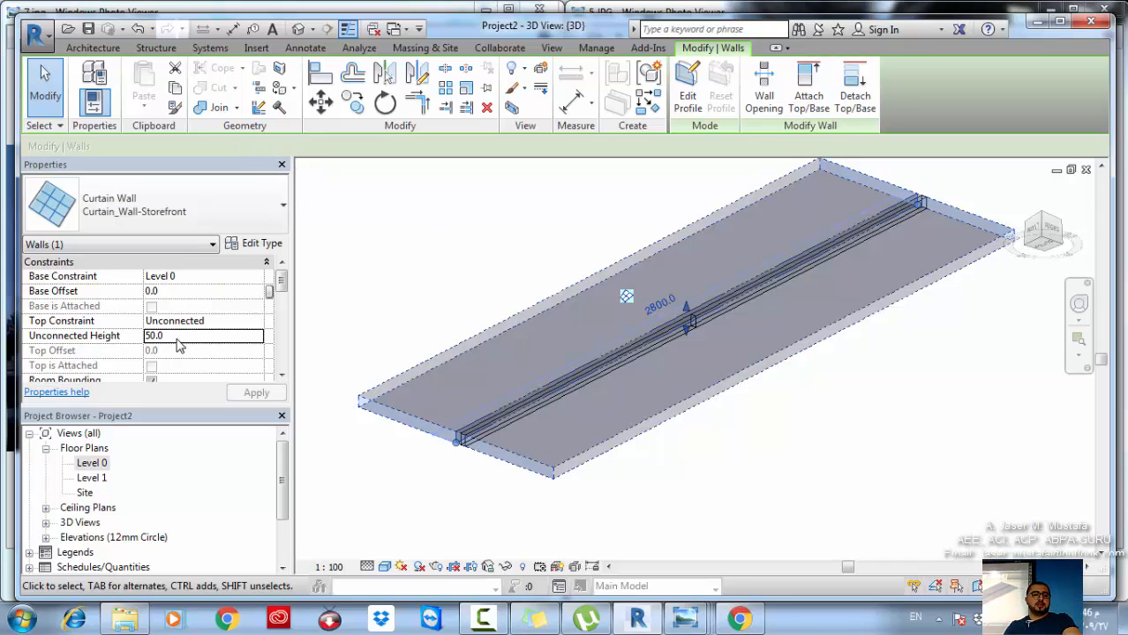
text(50000)
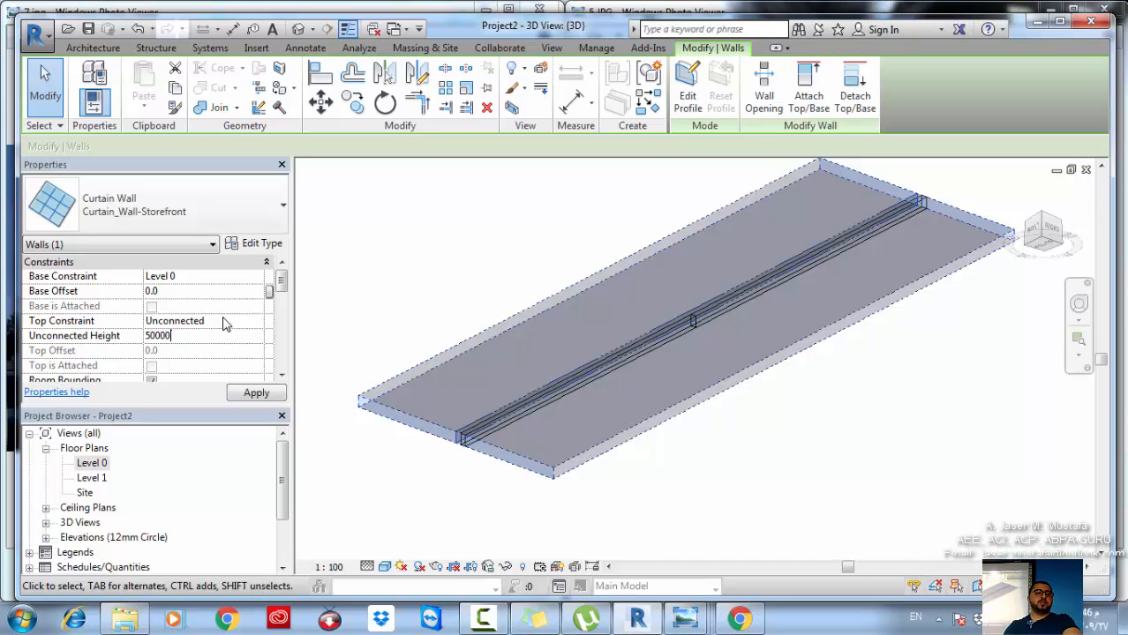
key(Return)
- Try a length of 15 mm for the tall curtain wall in a front-facing view, and undo the change
shift+middle_drag(537, 374, 562, 491)
click(560, 481)
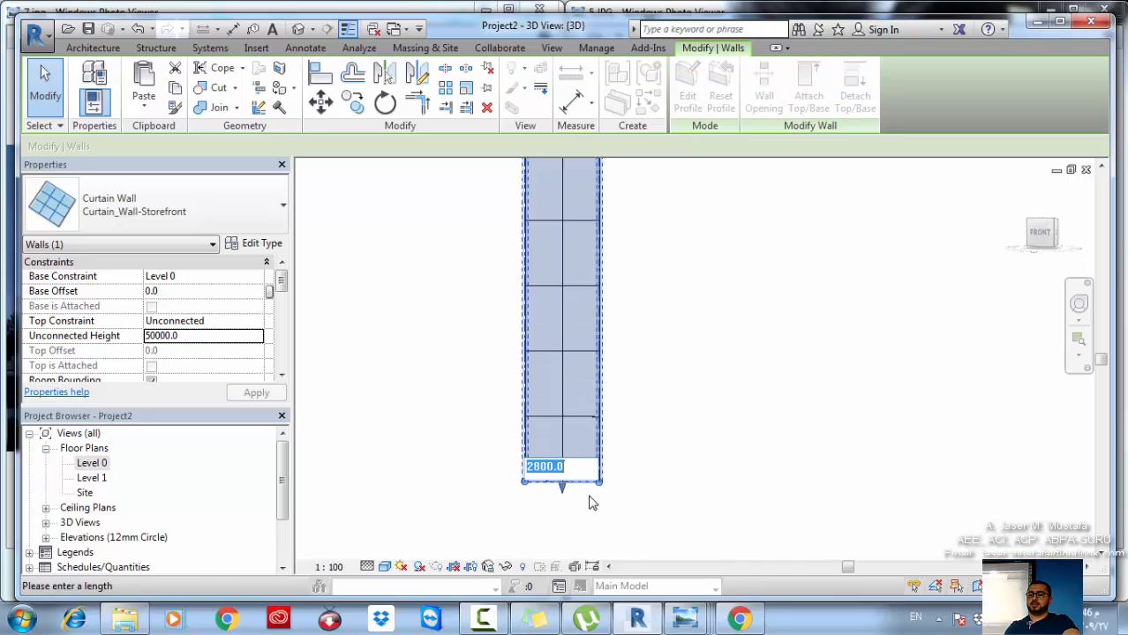
text(150)
key(Return)
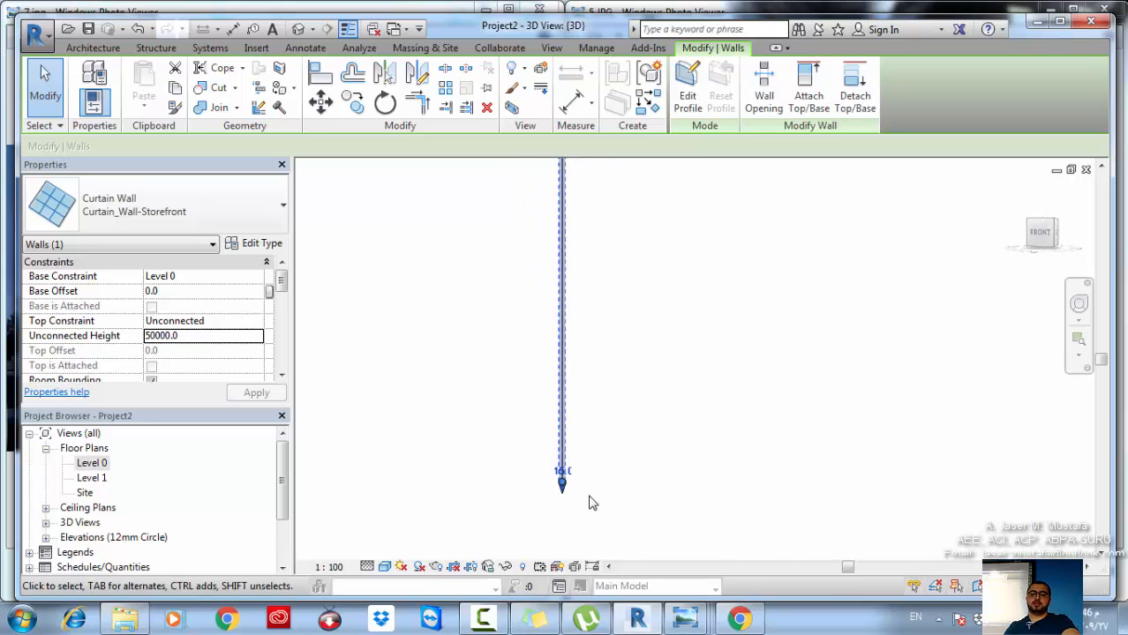
key(ctrl+z)
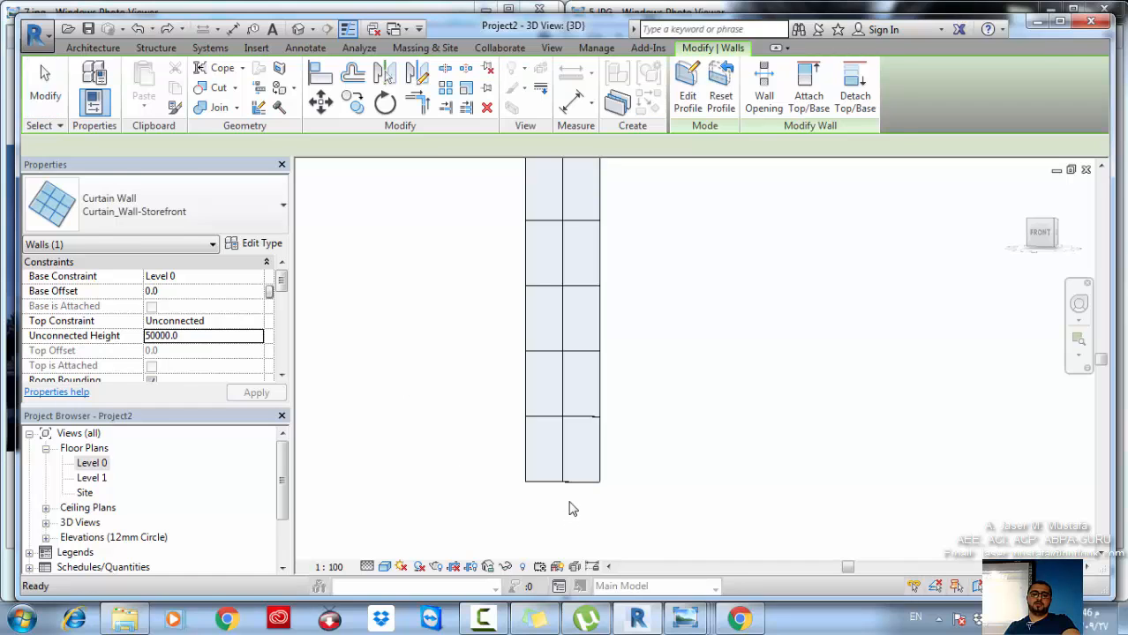
- Set the length of the tall storefront curtain wall to 15000 mm
click(560, 481)
click(566, 466)
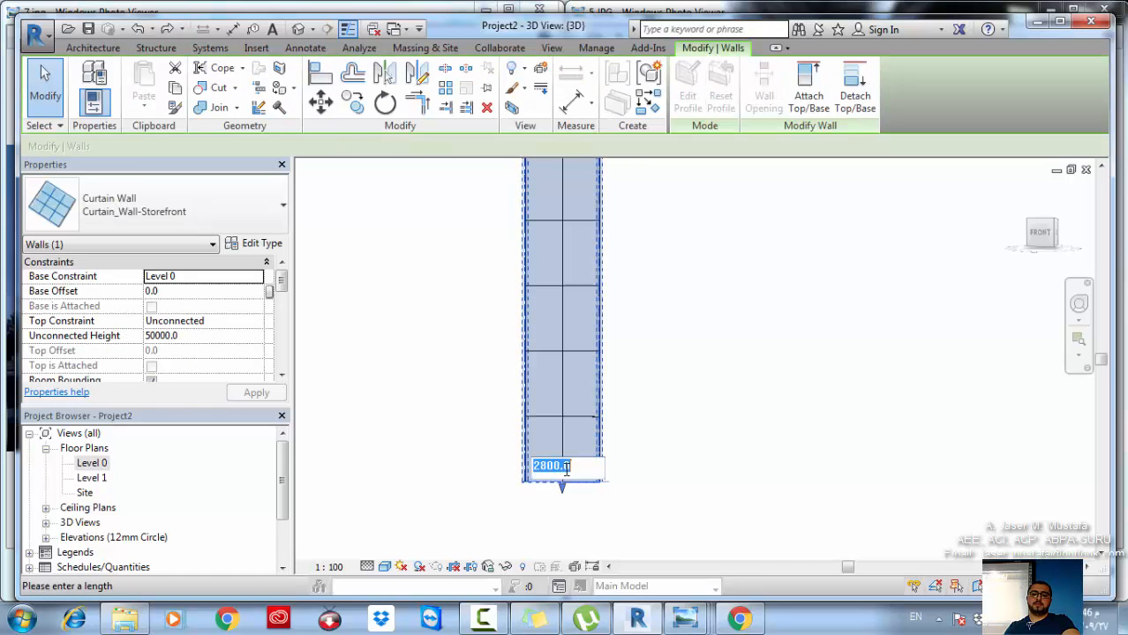
text(15000)
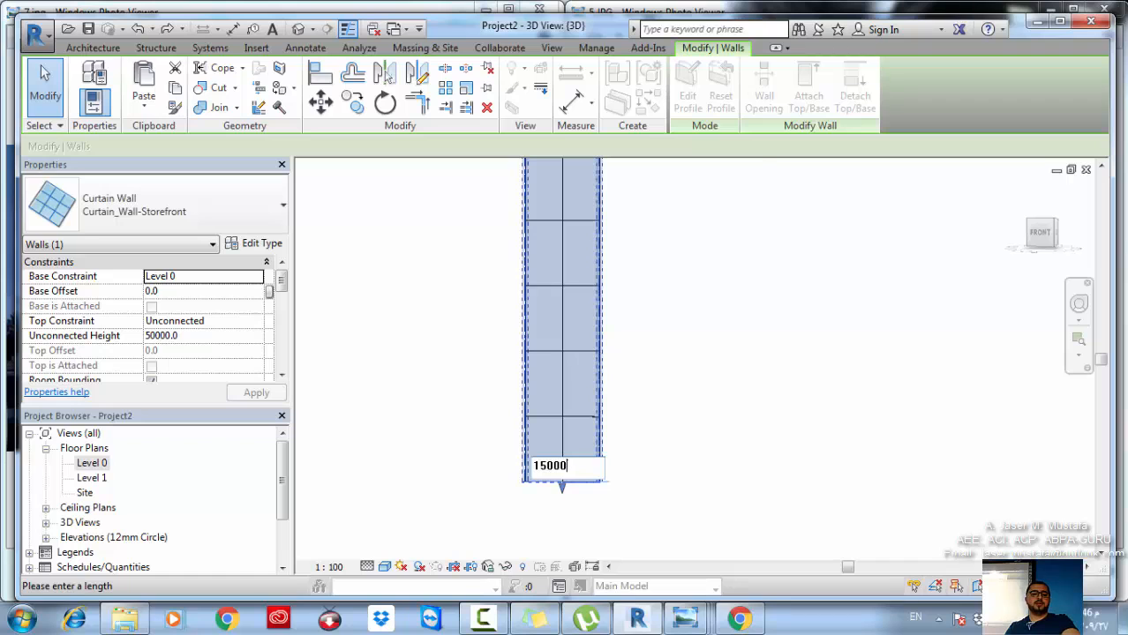
key(Return)
scroll(811, 461, down, 2)
middle_drag(778, 459, 757, 524)
key(Escape)
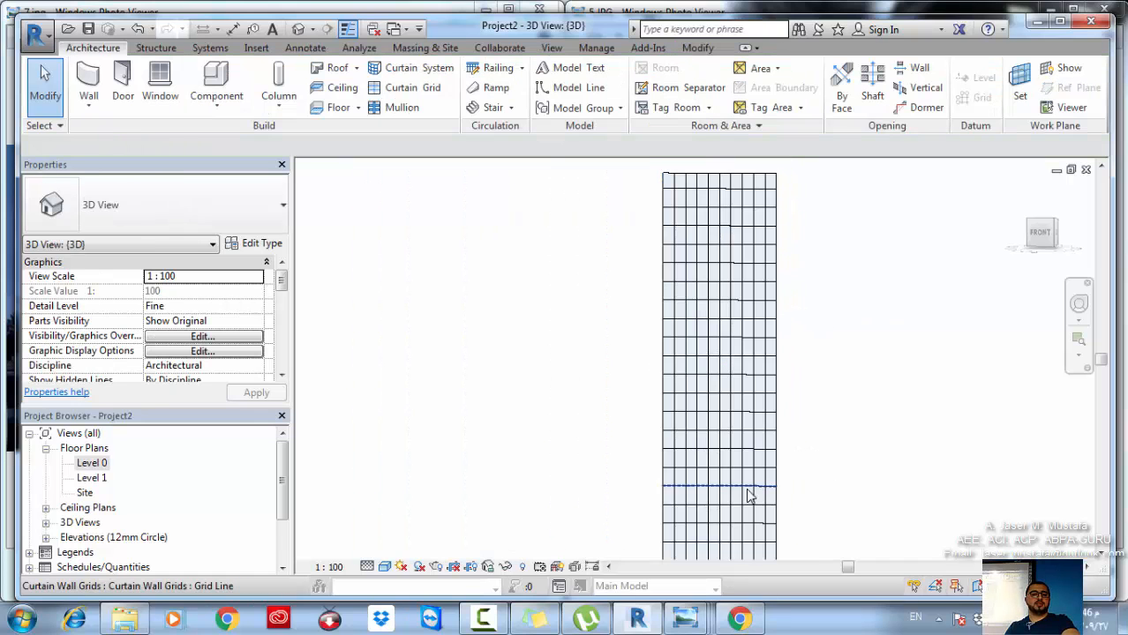
- Set the project's length units to meters with 2 decimal places and the m unit symbol
key(u)
key(n)
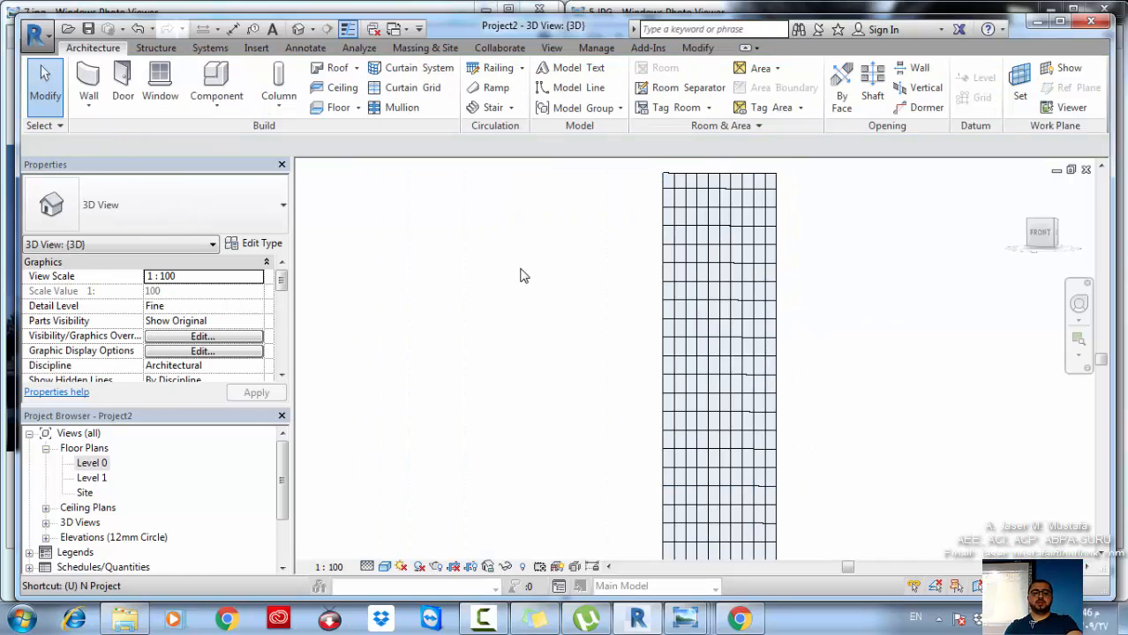
click(721, 184)
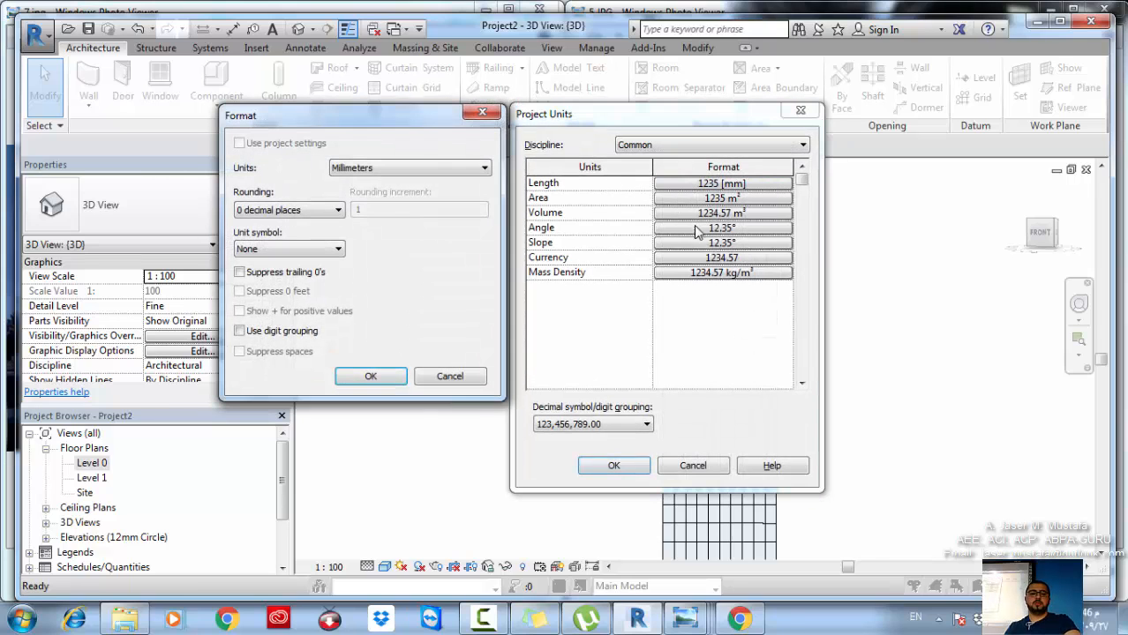
click(341, 172)
click(355, 249)
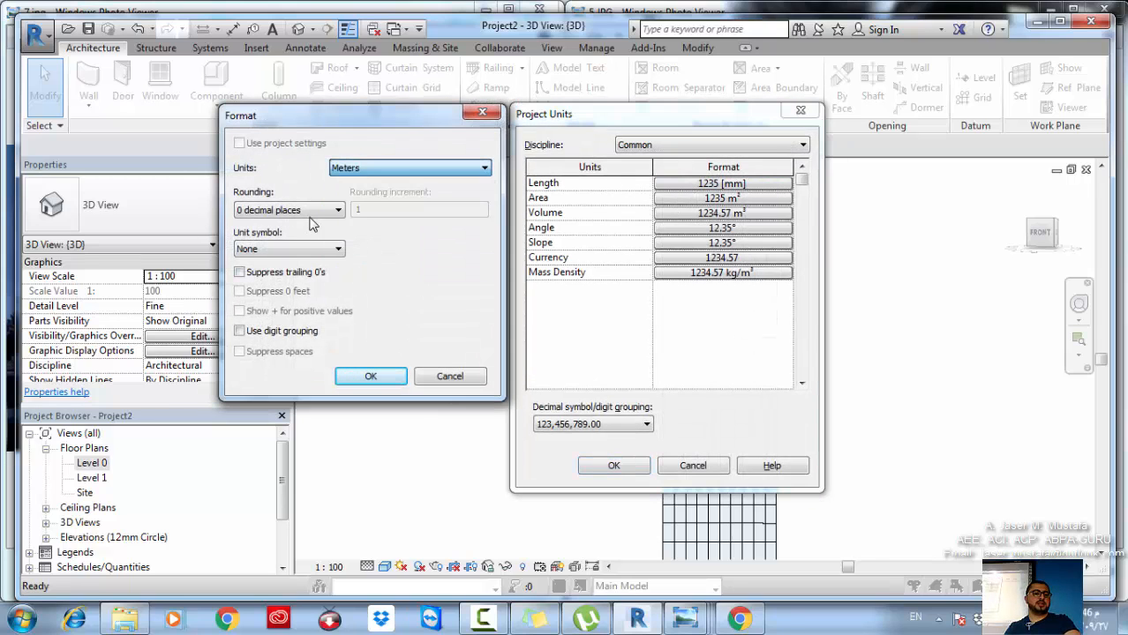
click(316, 212)
click(283, 279)
click(284, 249)
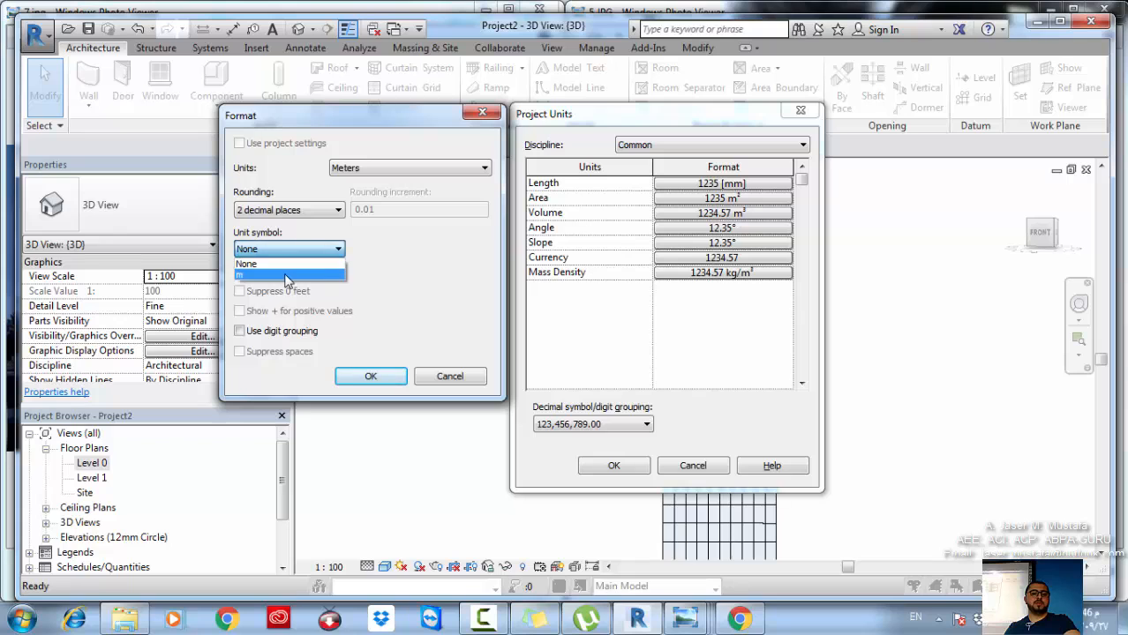
click(285, 273)
click(372, 374)
key(Return)
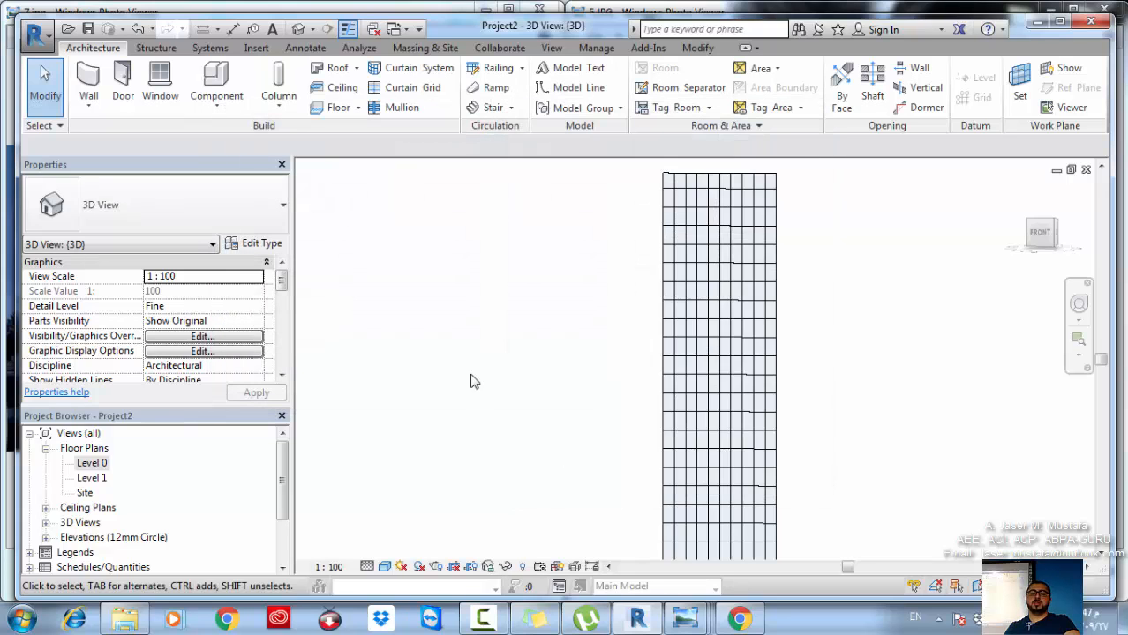
- Check the tower facade in the reference photo 5.JPG and open the storefront curtain wall's profile for editing
middle_drag(564, 347, 568, 288)
scroll(567, 288, down, 1)
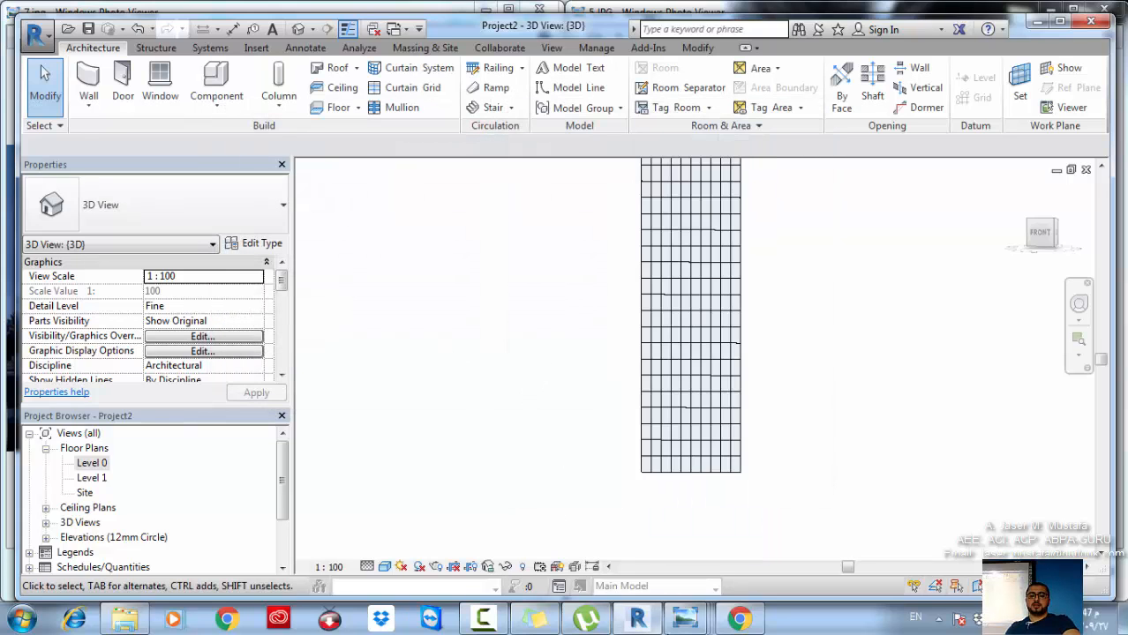
mouse_move(675, 621)
click(820, 530)
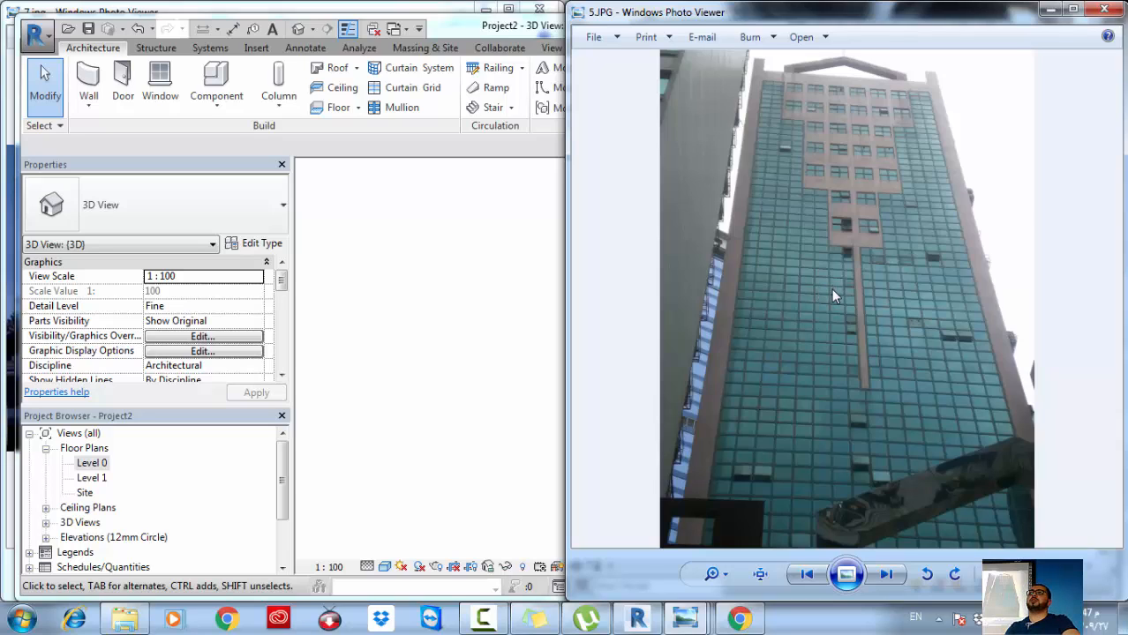
click(1050, 11)
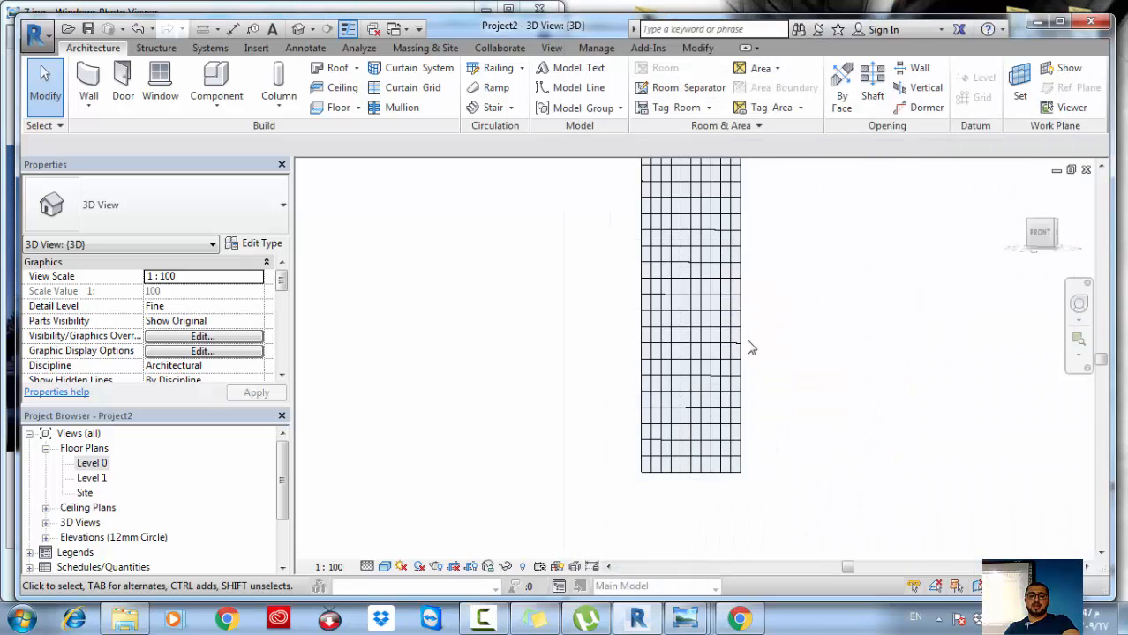
scroll(728, 196, up, 2)
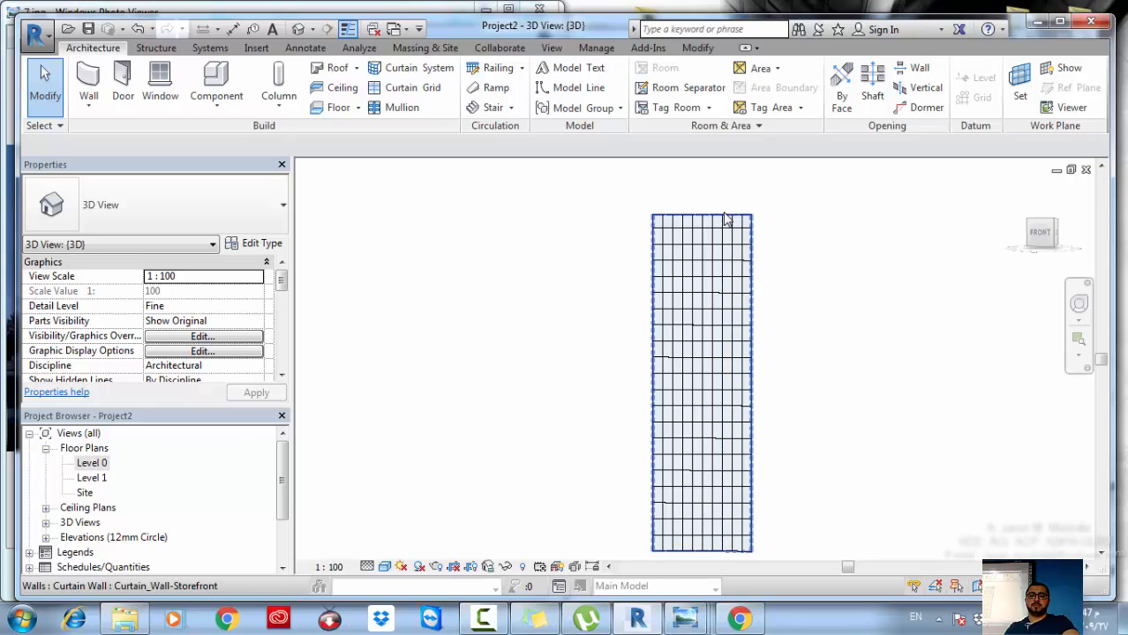
double_click(727, 221)
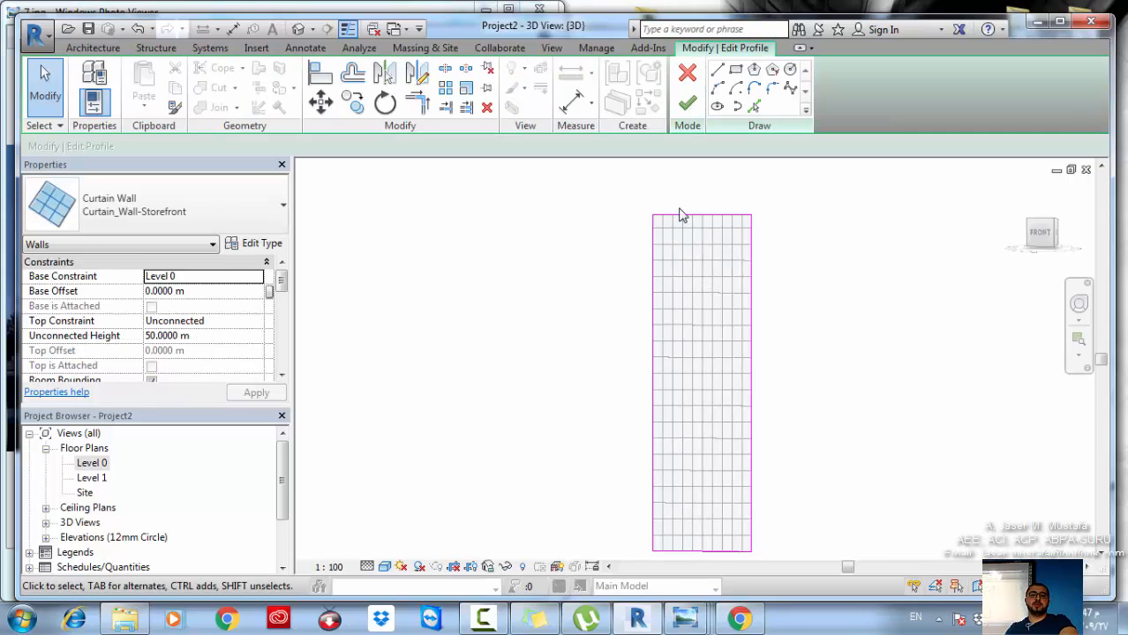
- After rechecking photo 5.JPG, sketch two 3 m wide steps descending leftward from the profile's top edge, starting two panels from the right edge, the second about 7.2 m deep
click(717, 69)
scroll(737, 221, up, 2)
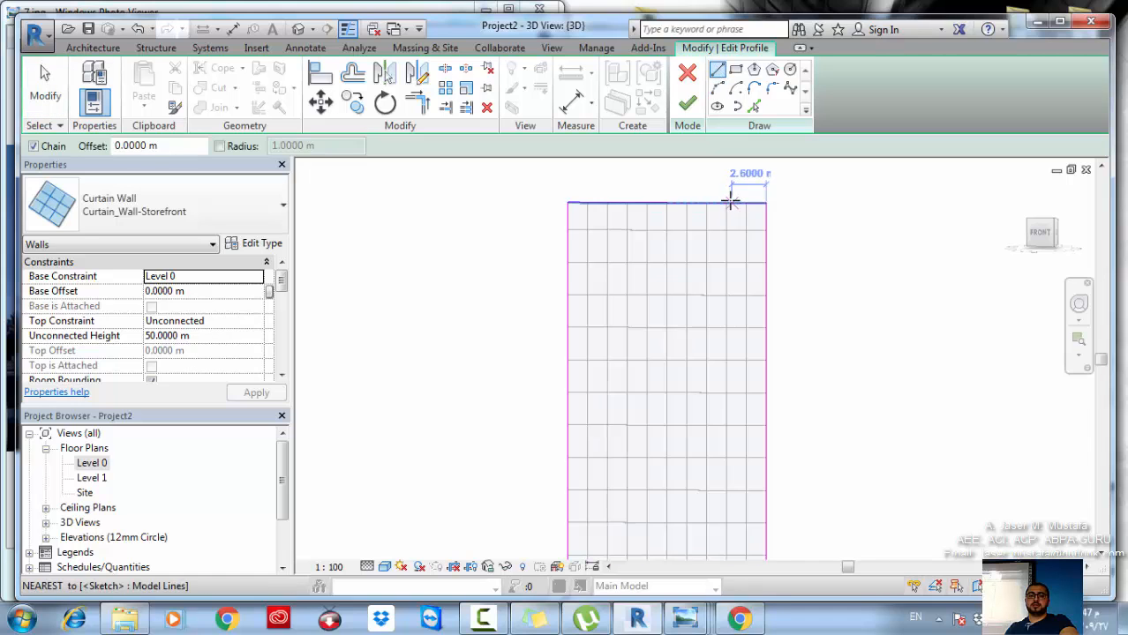
mouse_move(686, 619)
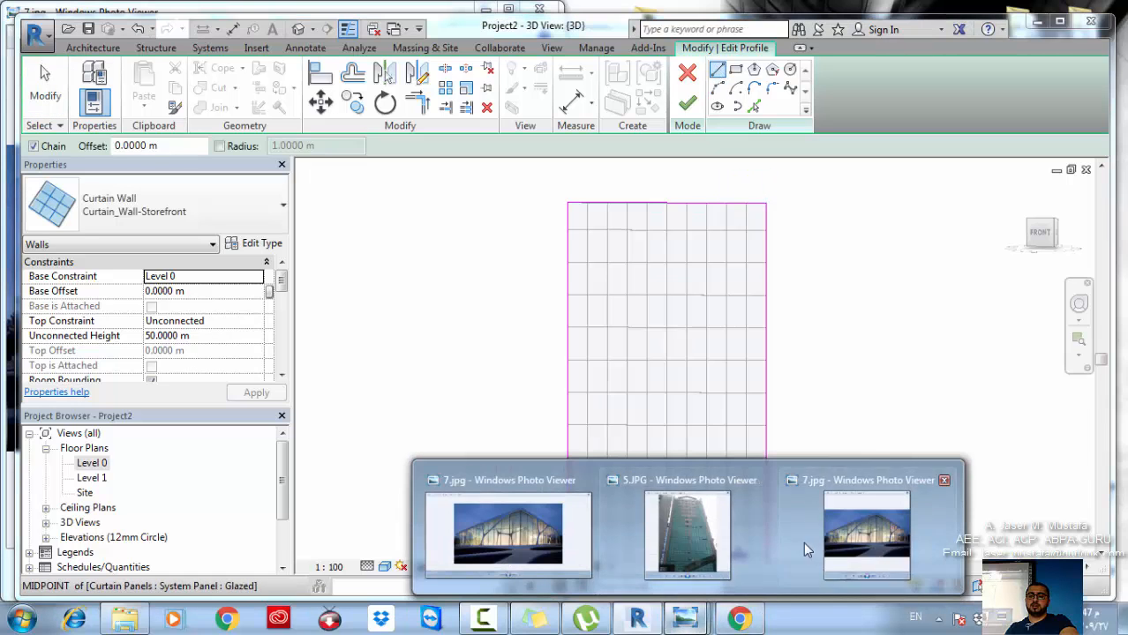
click(729, 540)
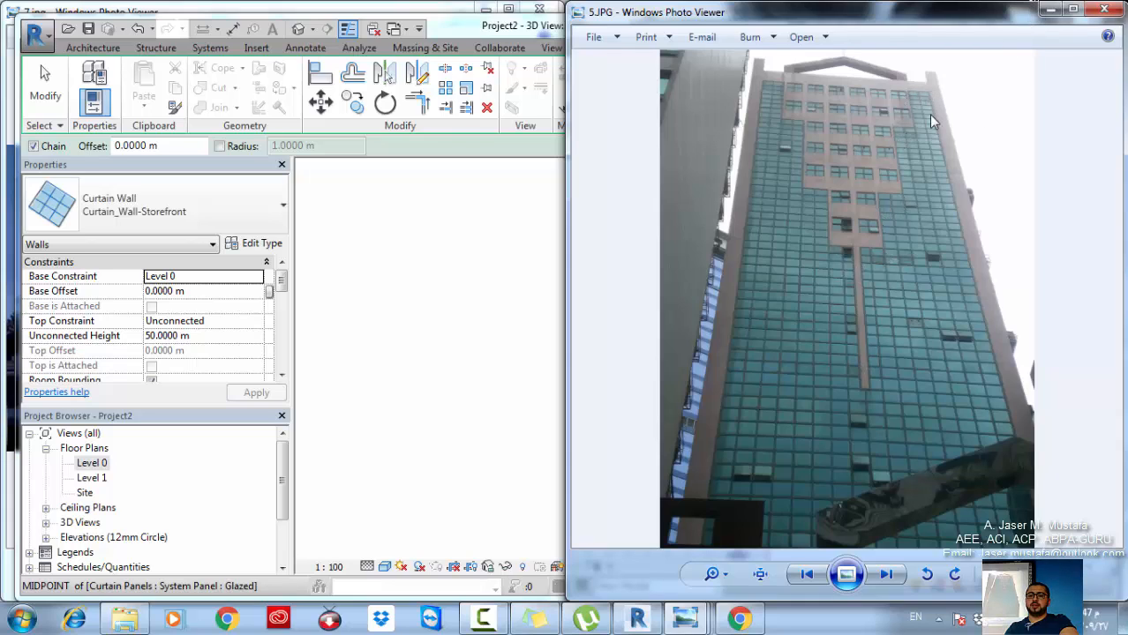
click(1050, 10)
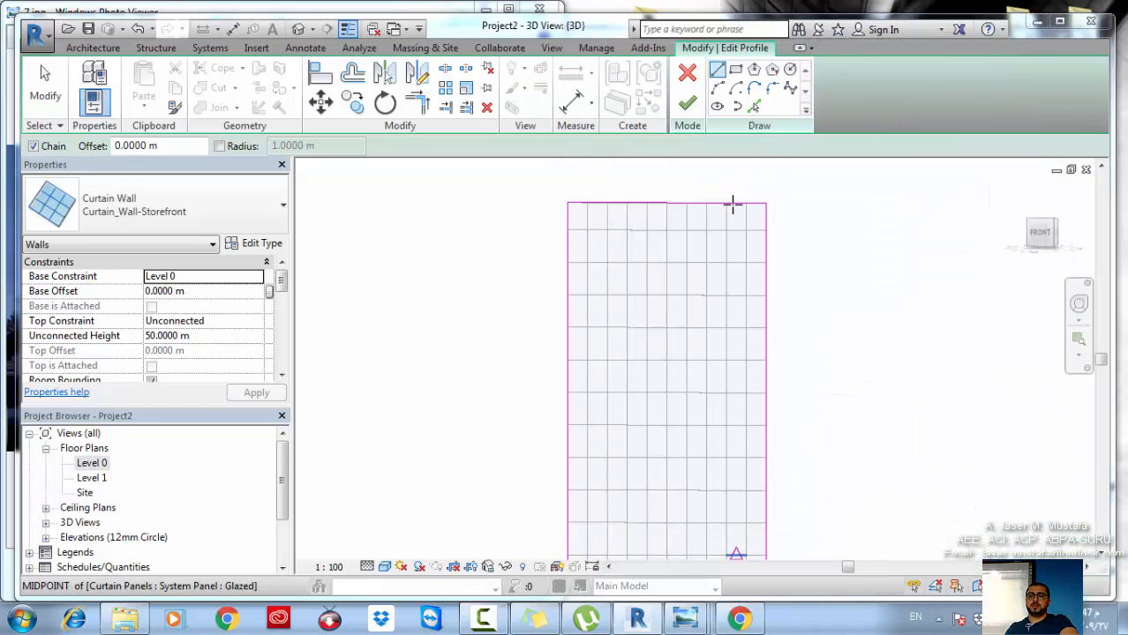
click(727, 203)
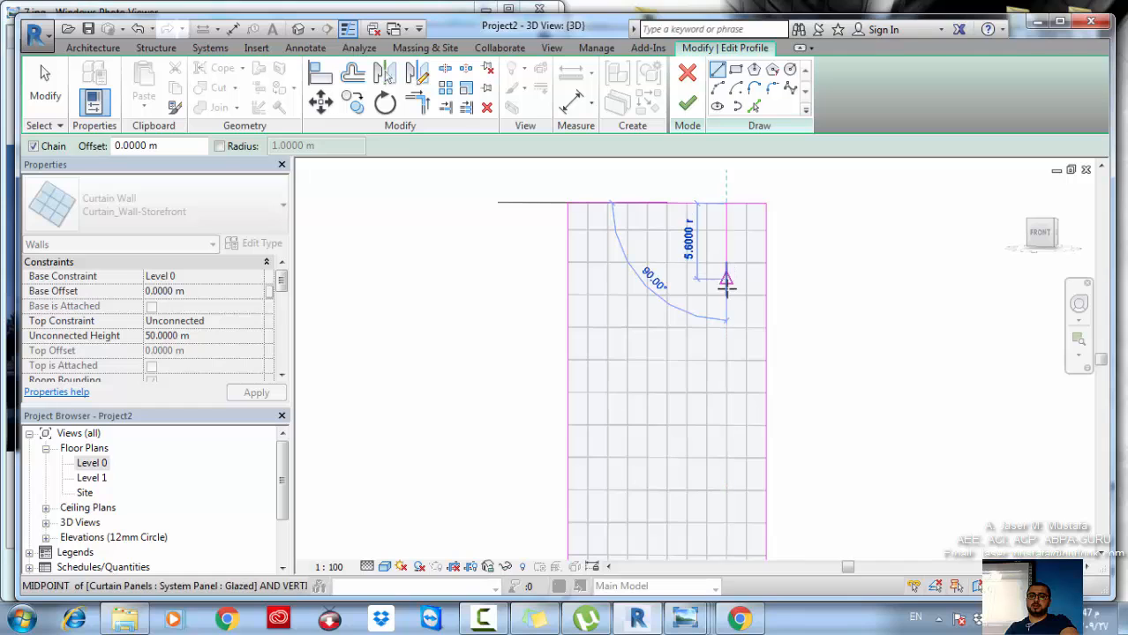
click(726, 295)
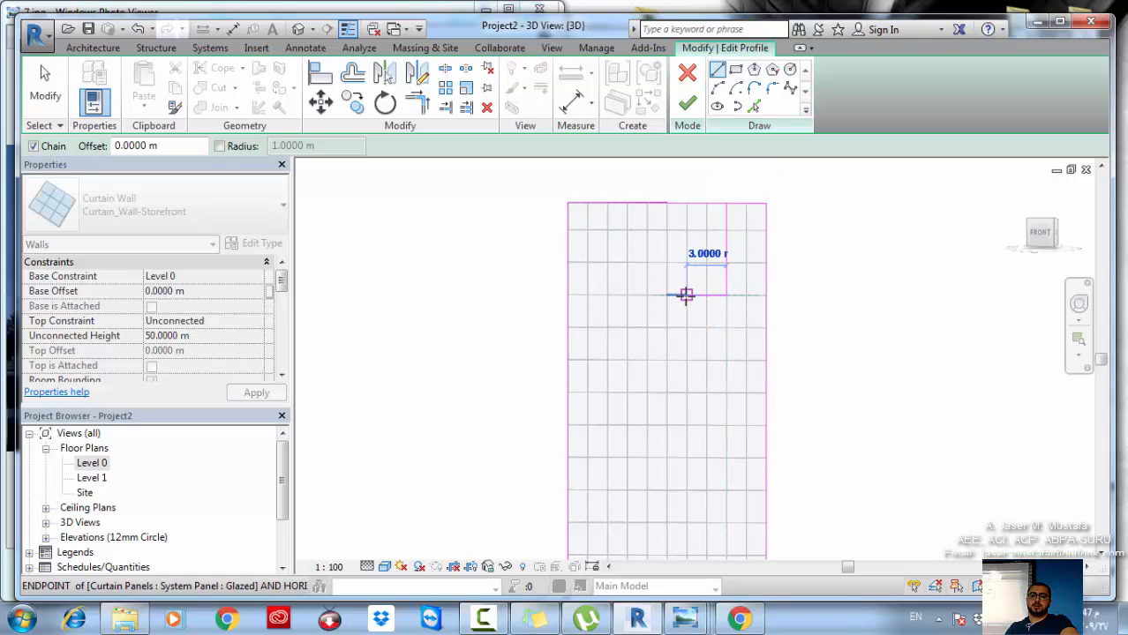
click(687, 296)
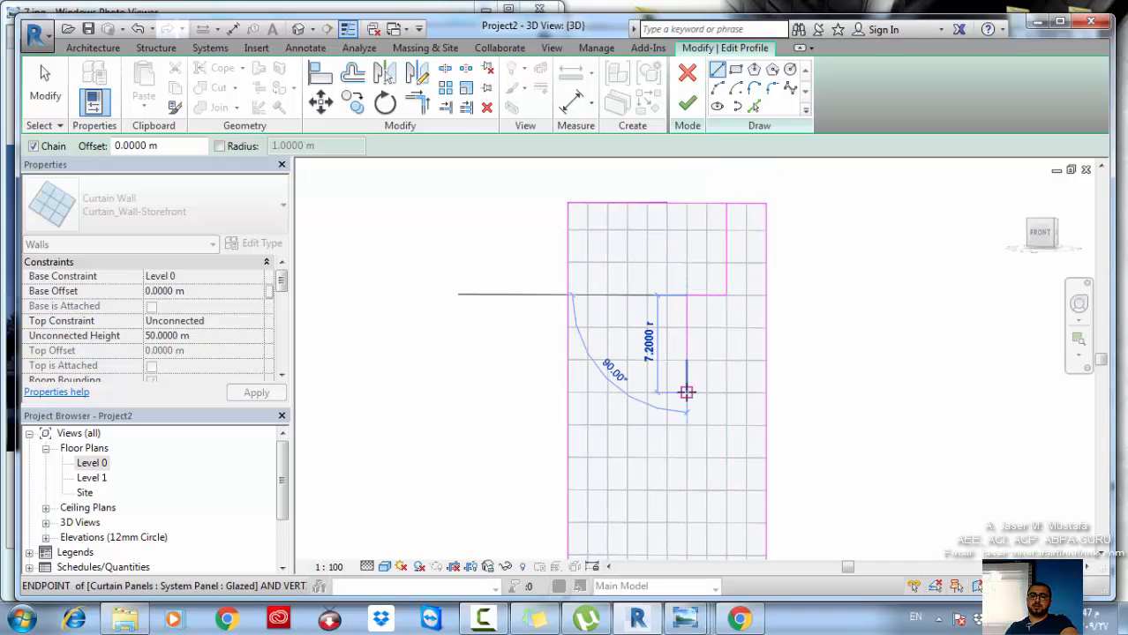
click(687, 393)
click(647, 393)
- Continue the stepped line three panels down, 3 m left, about 17.2 m down, and end it with a stub about 0.8 m to the left
middle_drag(660, 388, 664, 162)
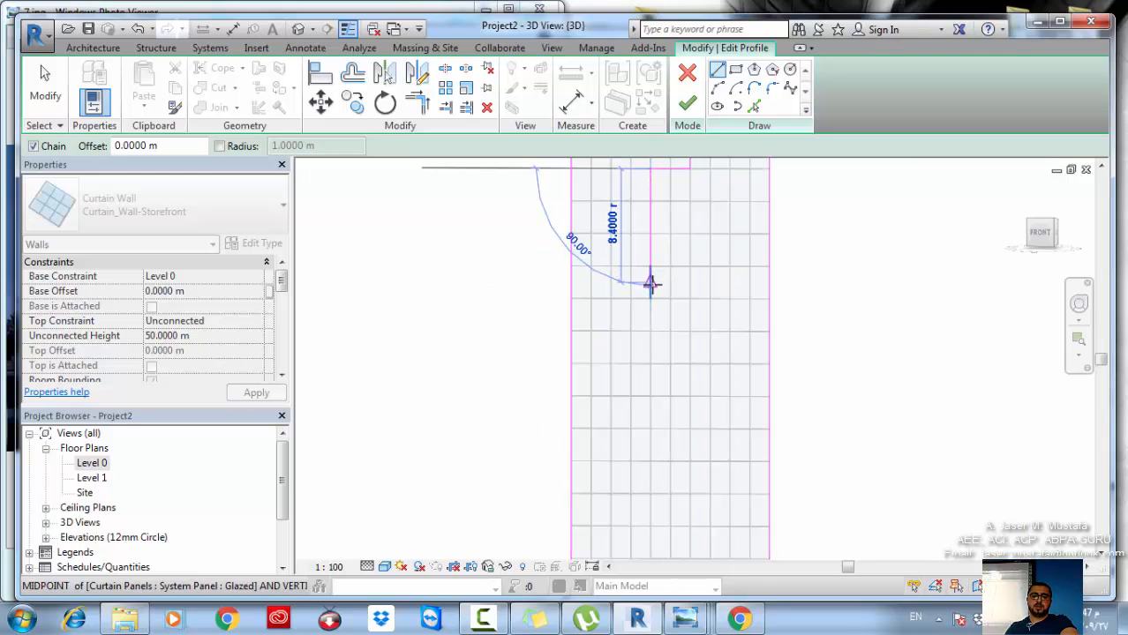
click(649, 265)
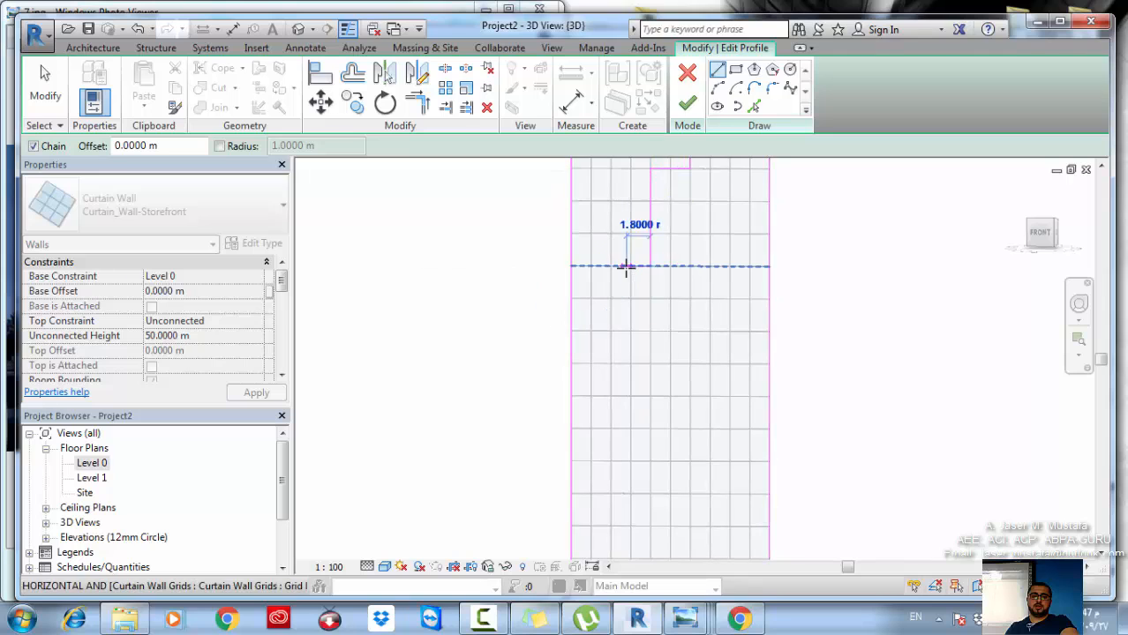
click(581, 265)
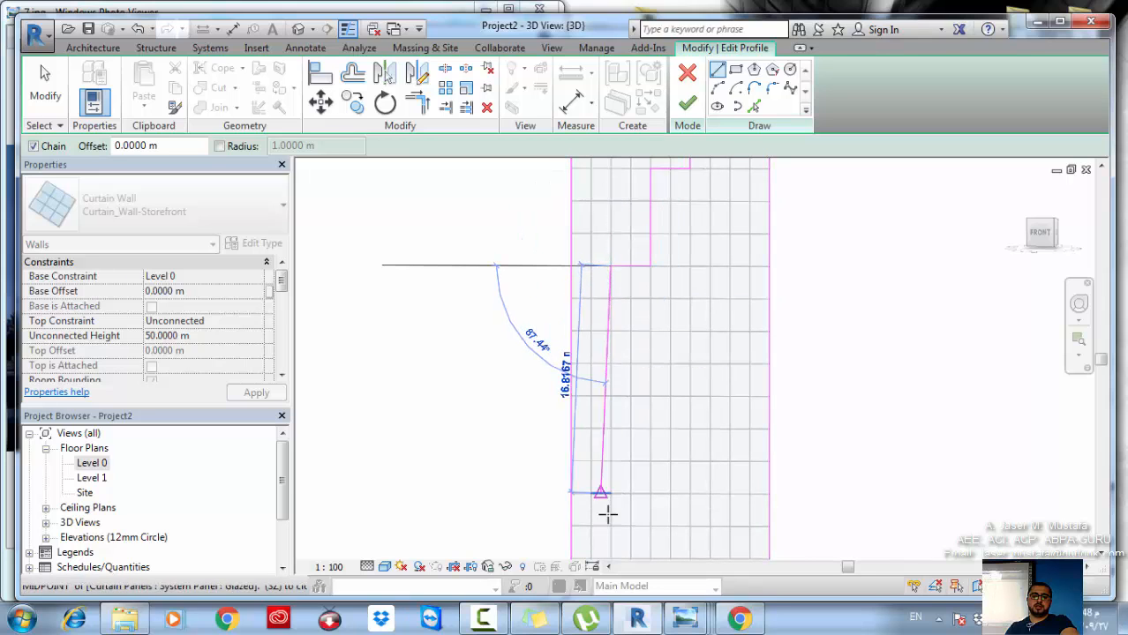
click(609, 500)
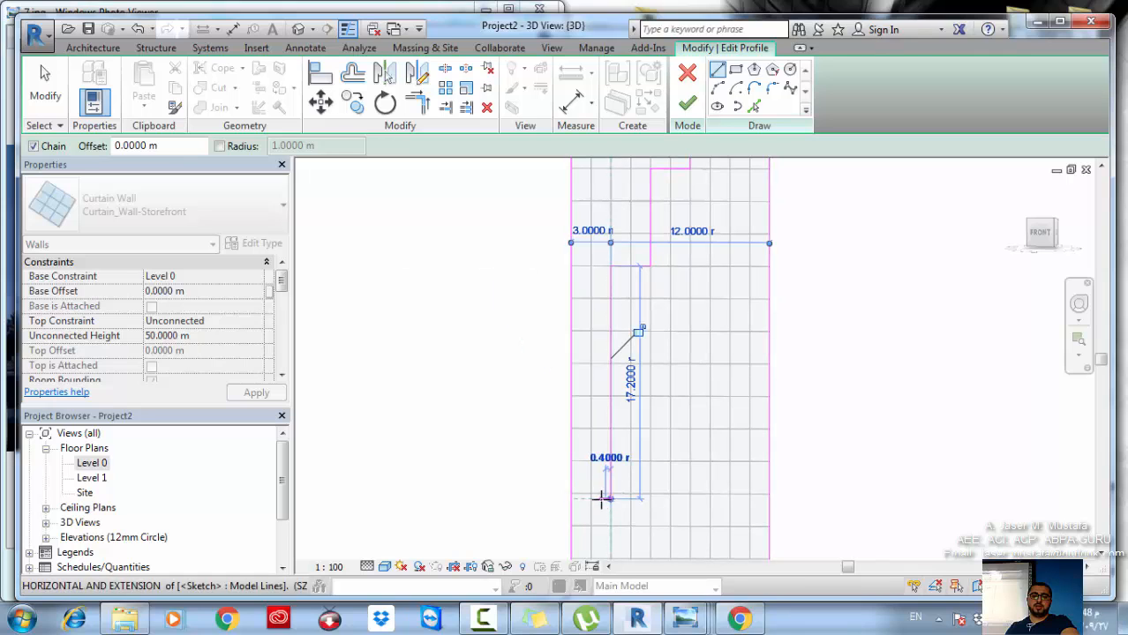
click(600, 500)
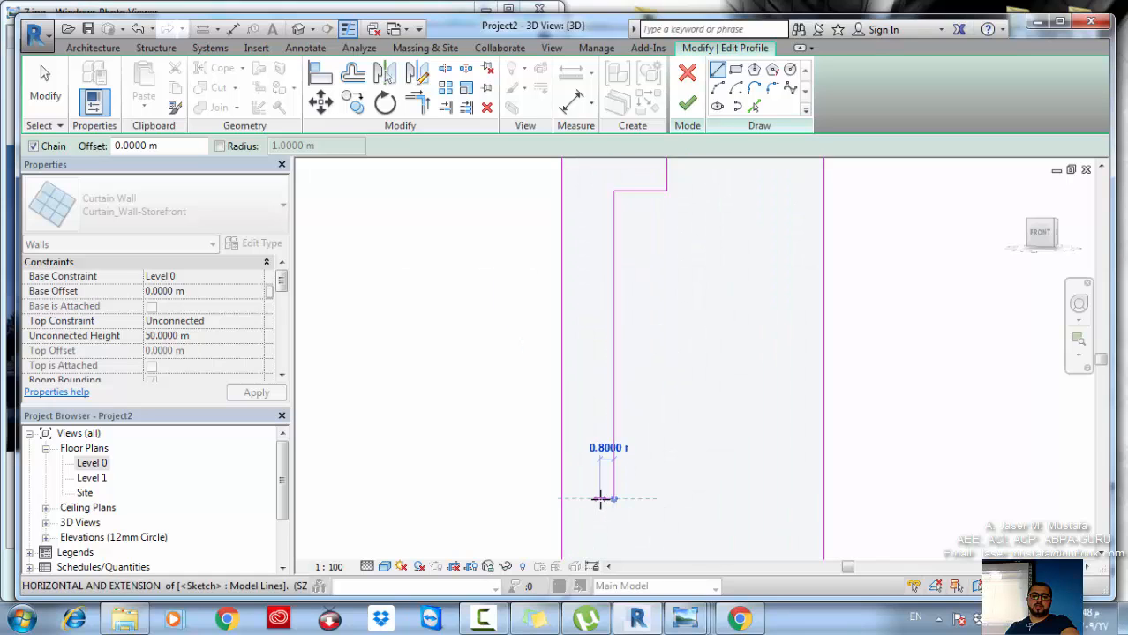
key(Escape)
key(Escape)
scroll(590, 369, down, 3)
middle_drag(580, 353, 587, 397)
scroll(588, 398, down, 1)
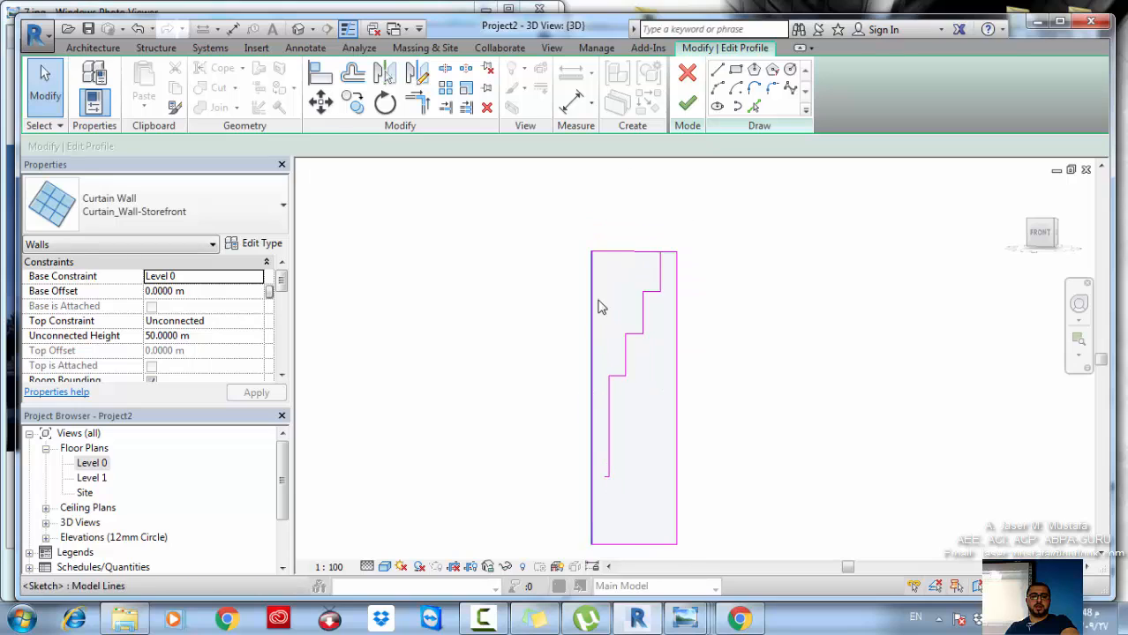
- Trim the profile's top edge to the stepped line, keeping the right part, and delete the left edge
key(t)
key(r)
click(670, 255)
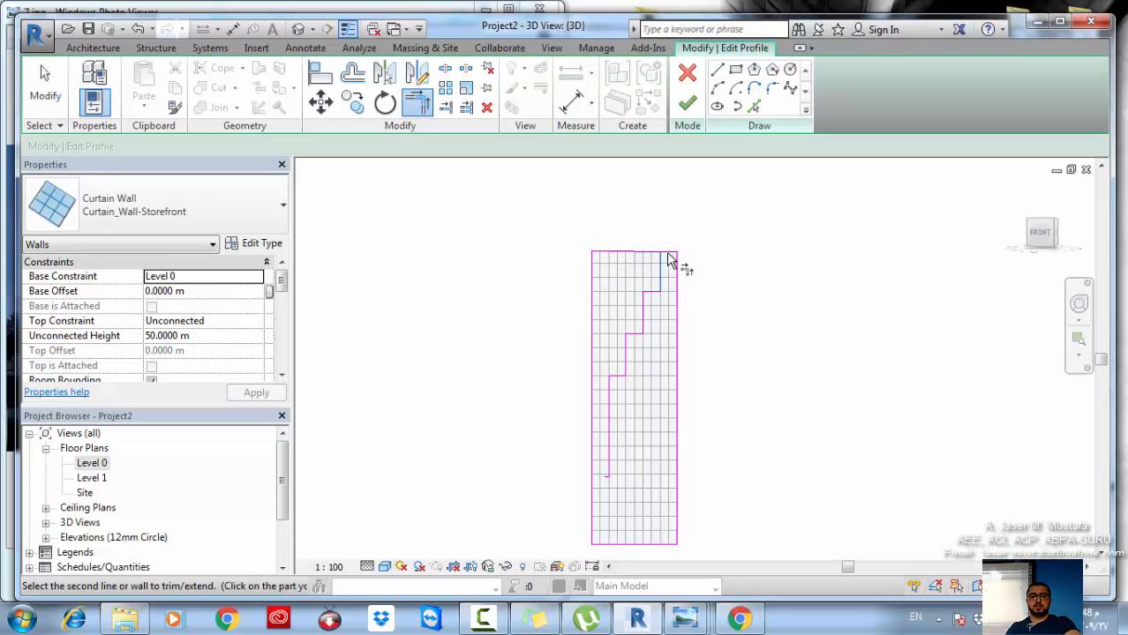
click(606, 486)
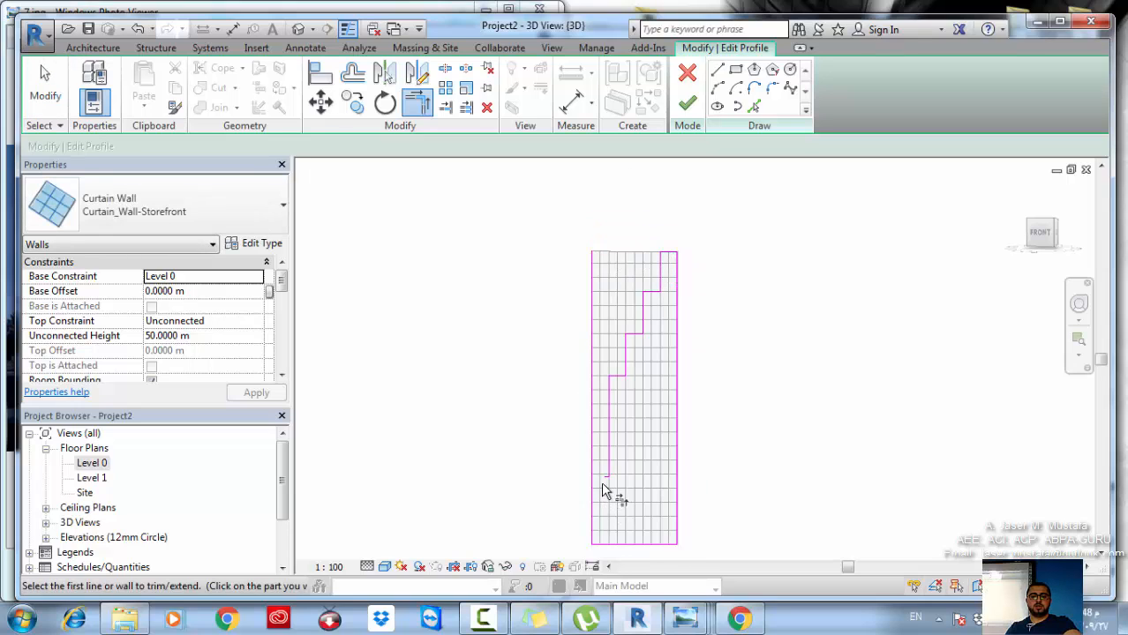
key(Escape)
click(594, 472)
key(Delete)
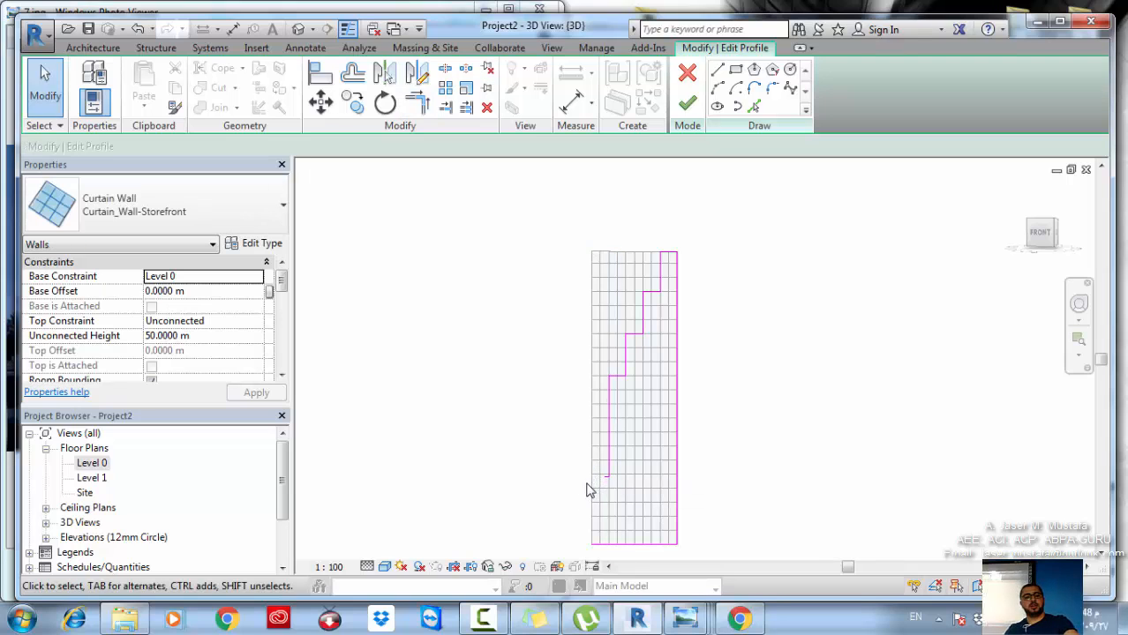
- Mirror a copy of all the profile lines about a vertical axis through the free end of the short bottom stub
mouse_move(561, 553)
mouse_down()
mouse_move(736, 369)
mouse_move(750, 210)
mouse_up()
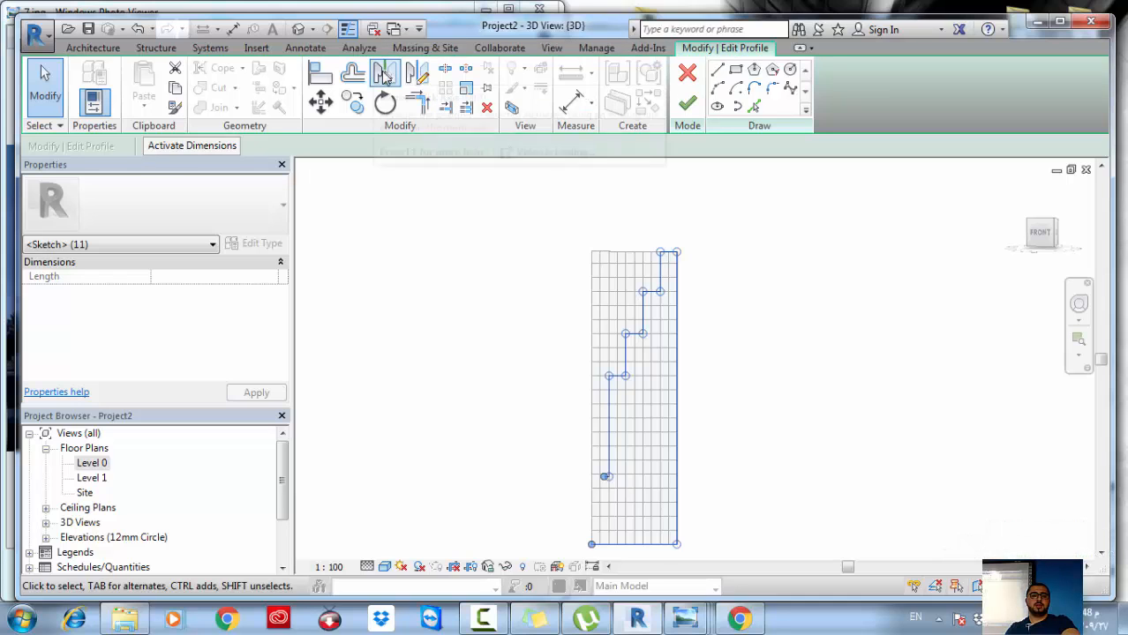
click(381, 78)
key(d)
key(m)
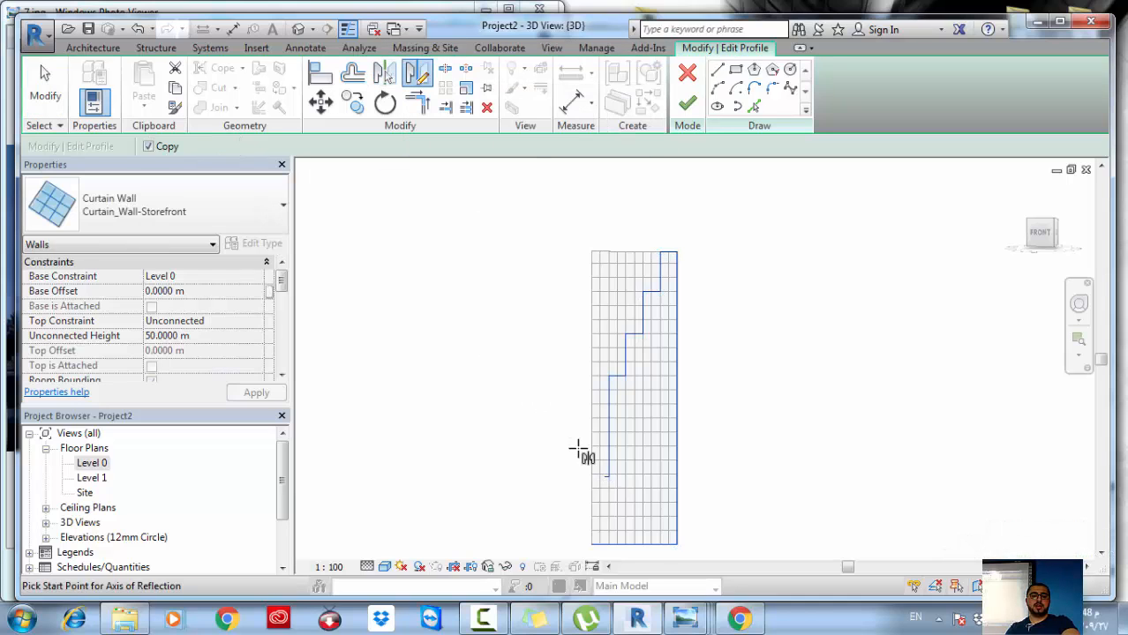
scroll(606, 476, up, 4)
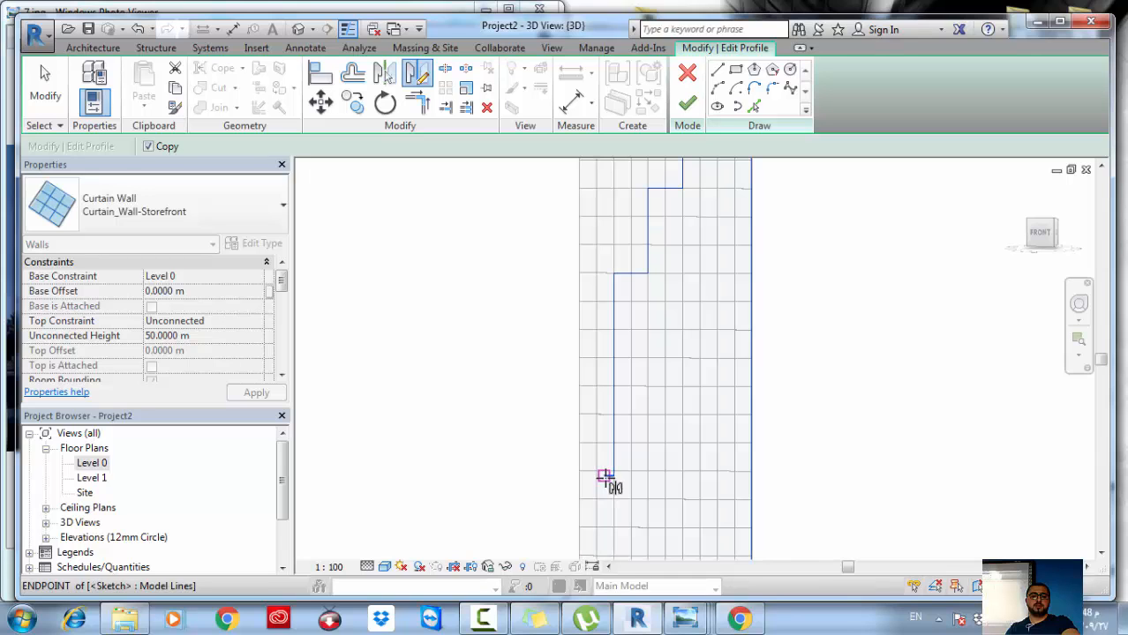
click(607, 475)
click(603, 405)
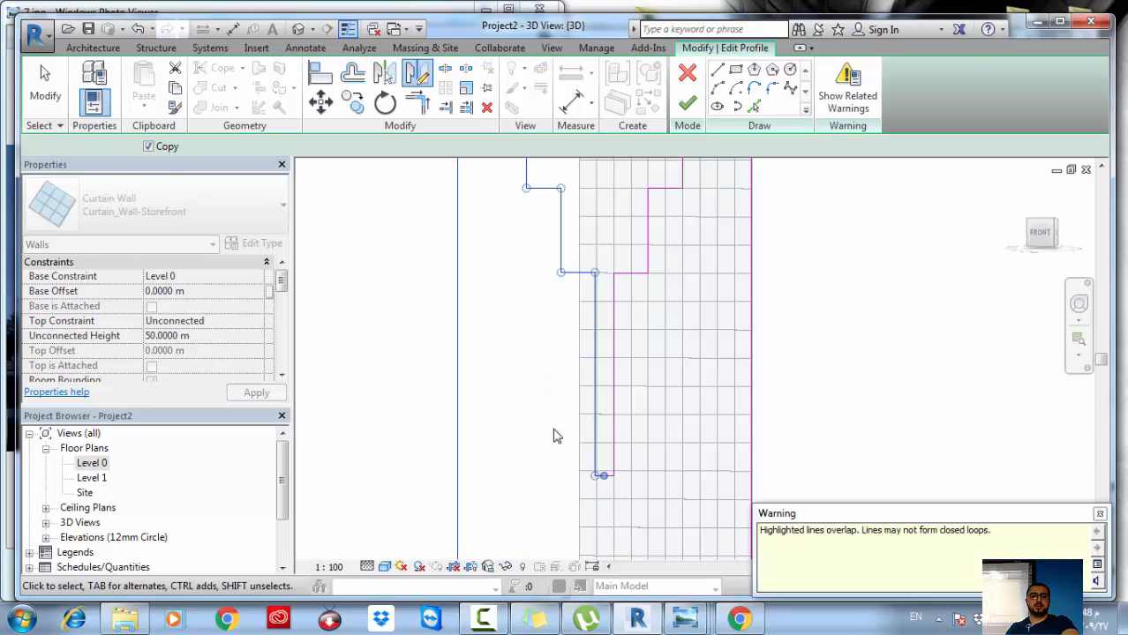
scroll(560, 431, down, 3)
middle_drag(557, 462, 534, 413)
click(536, 412)
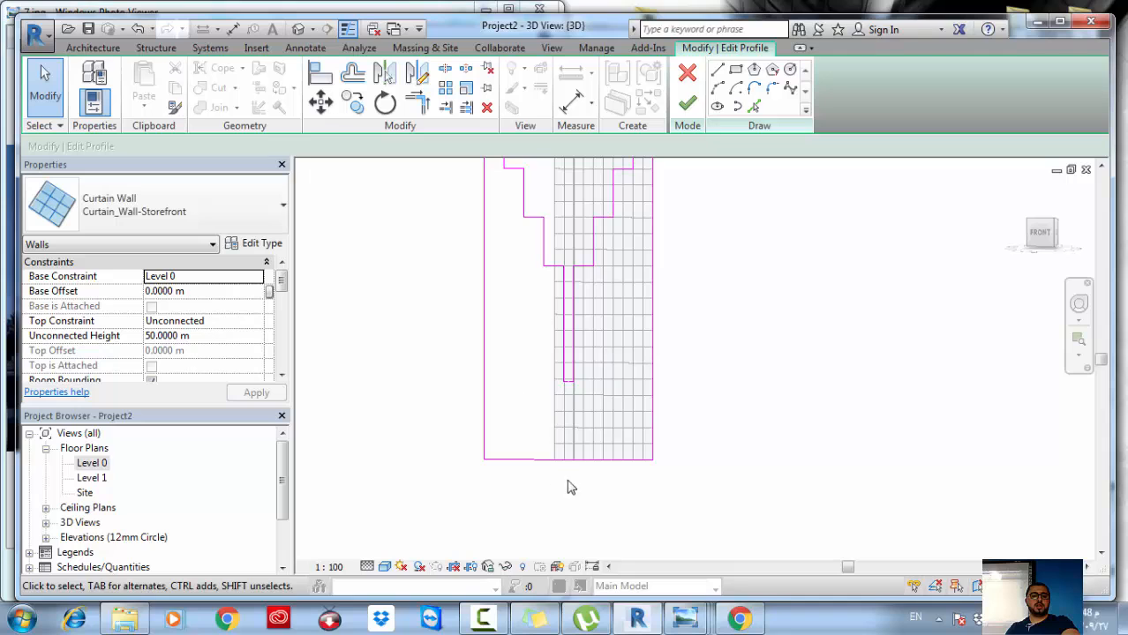
- Delete the mirrored copy of the bottom line that overlaps the original bottom edge
click(535, 460)
key(Delete)
mouse_move(541, 506)
middle_down()
mouse_move(564, 512)
mouse_move(548, 509)
middle_up()
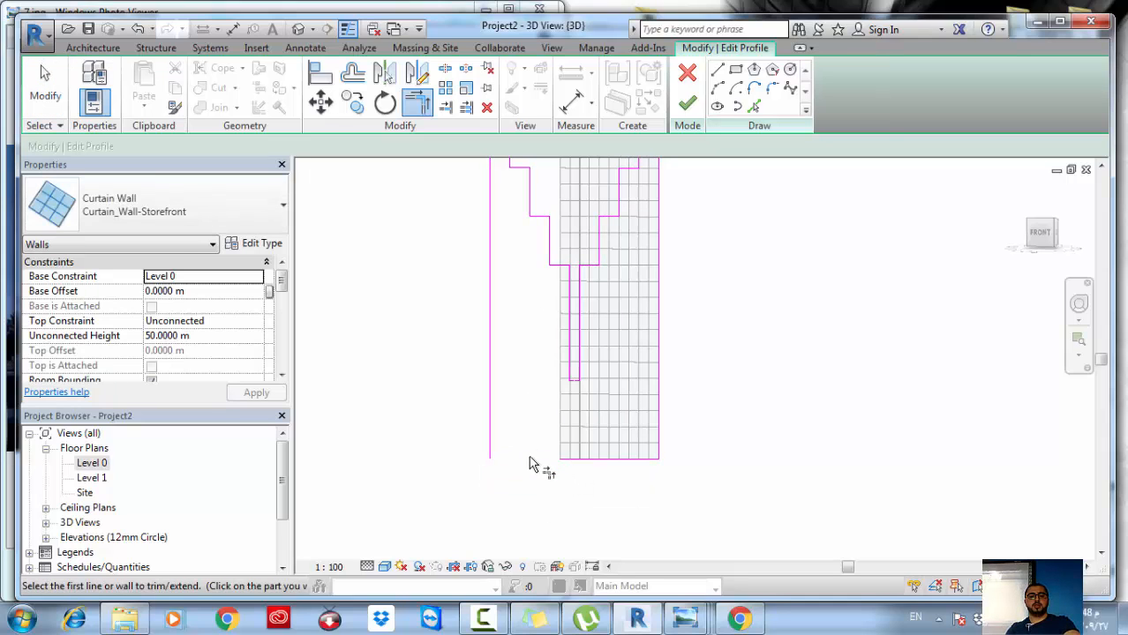
- Close the profile's open lower left corner and stretch the tower taller by raising the stepped top lines, removing the conflicting constraints
scroll(527, 432, down, 2)
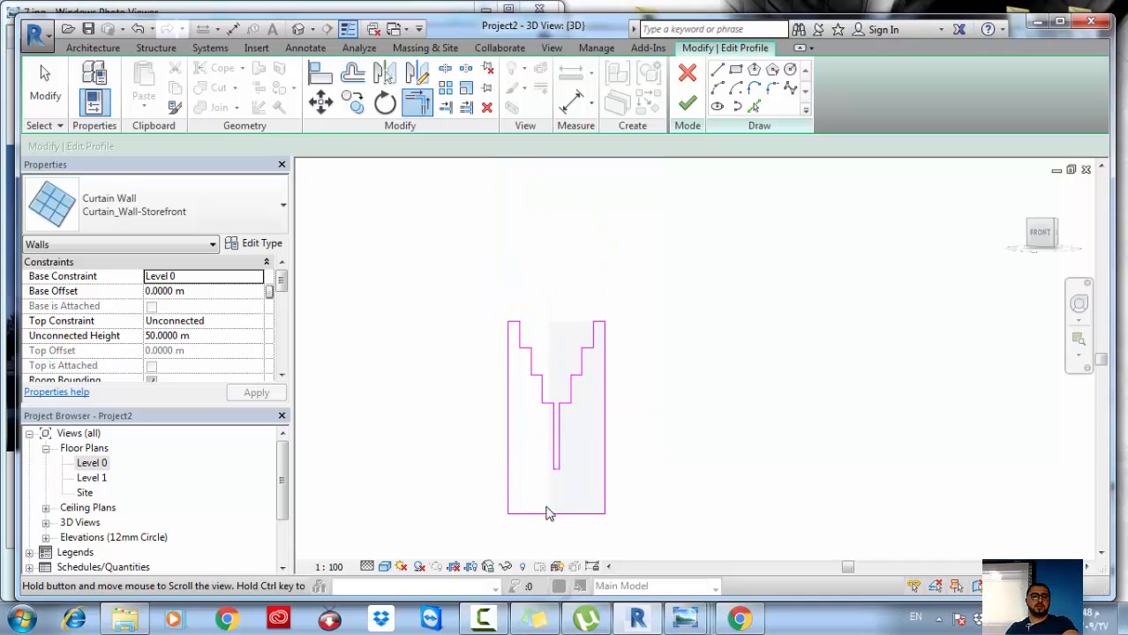
key(Escape)
drag(476, 514, 582, 145)
scroll(601, 326, up, 2)
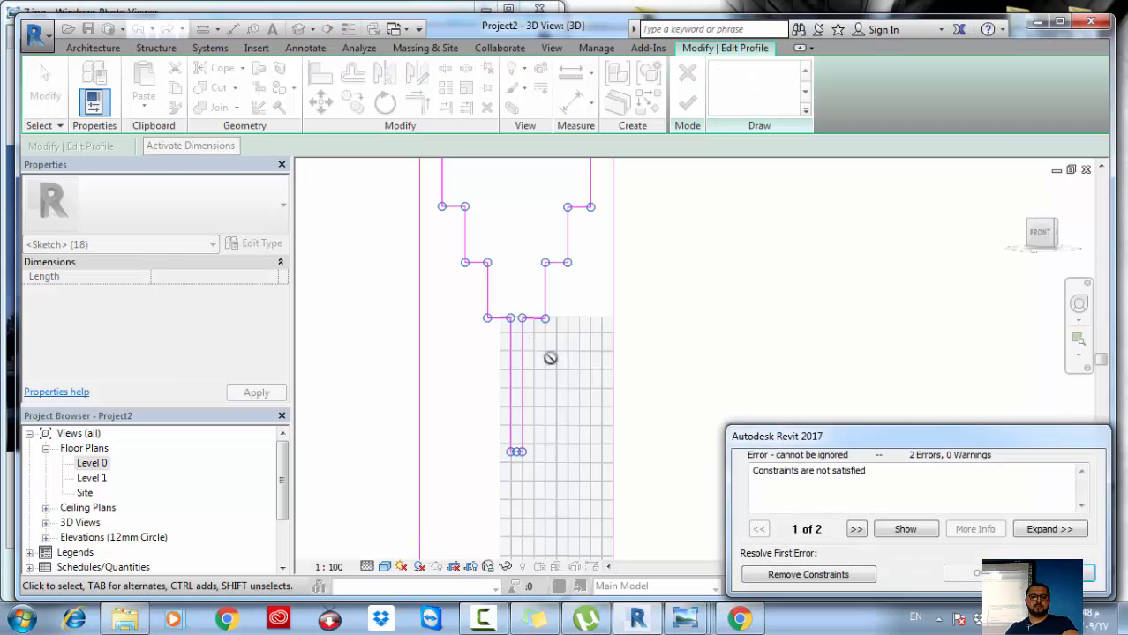
click(854, 580)
scroll(583, 415, down, 3)
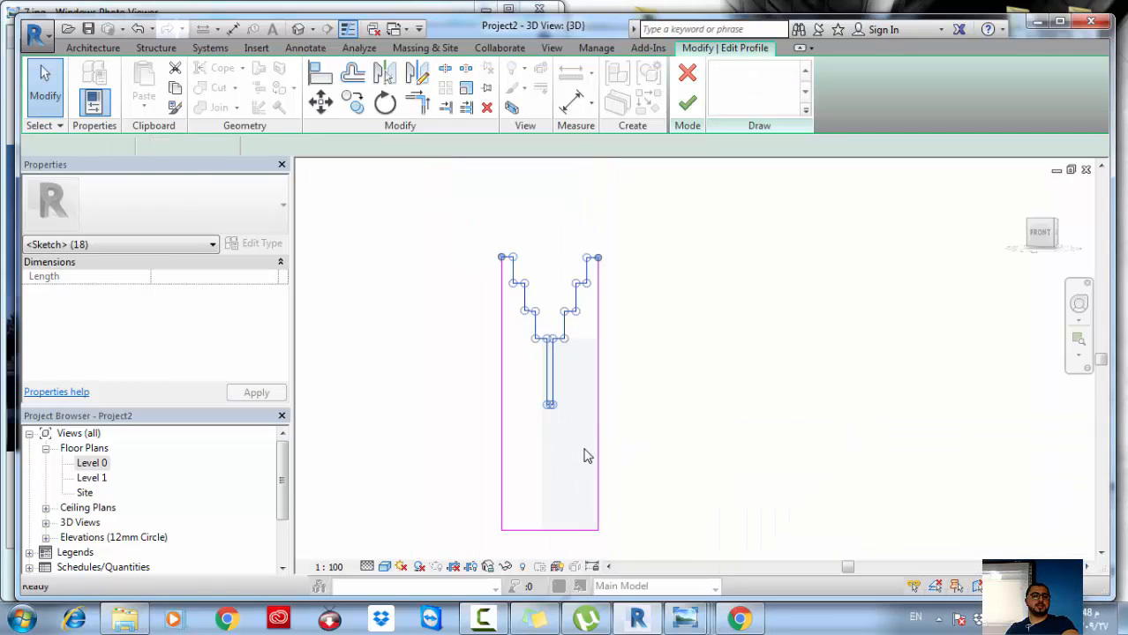
key(Escape)
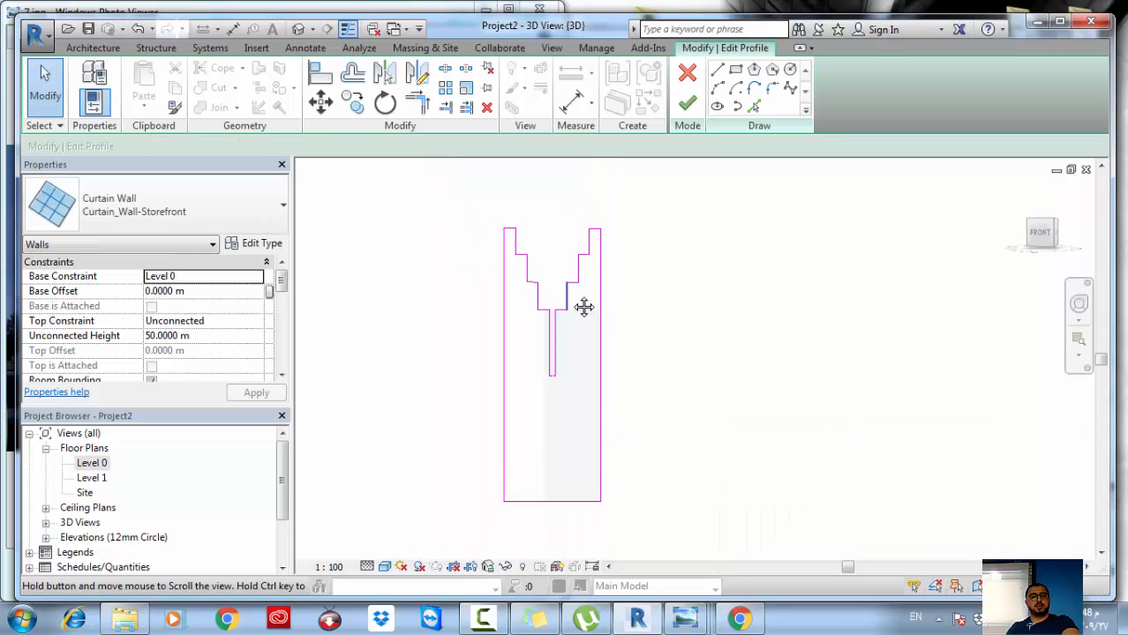
- Check the window openings between the steps of the facade in reference photo 5.JPG
mouse_move(685, 618)
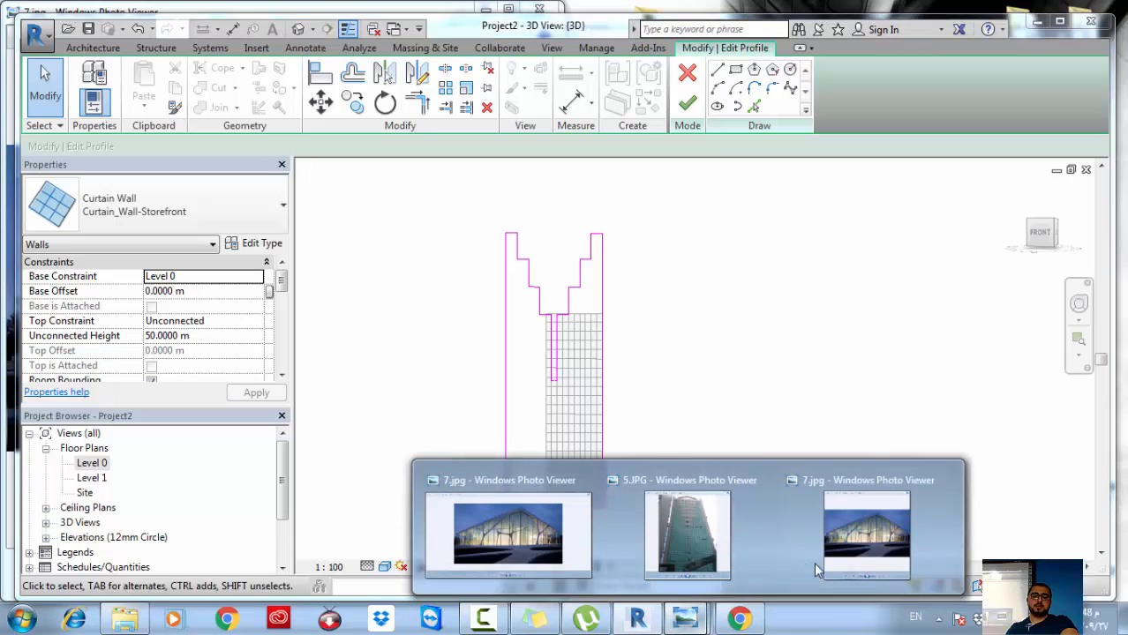
click(690, 537)
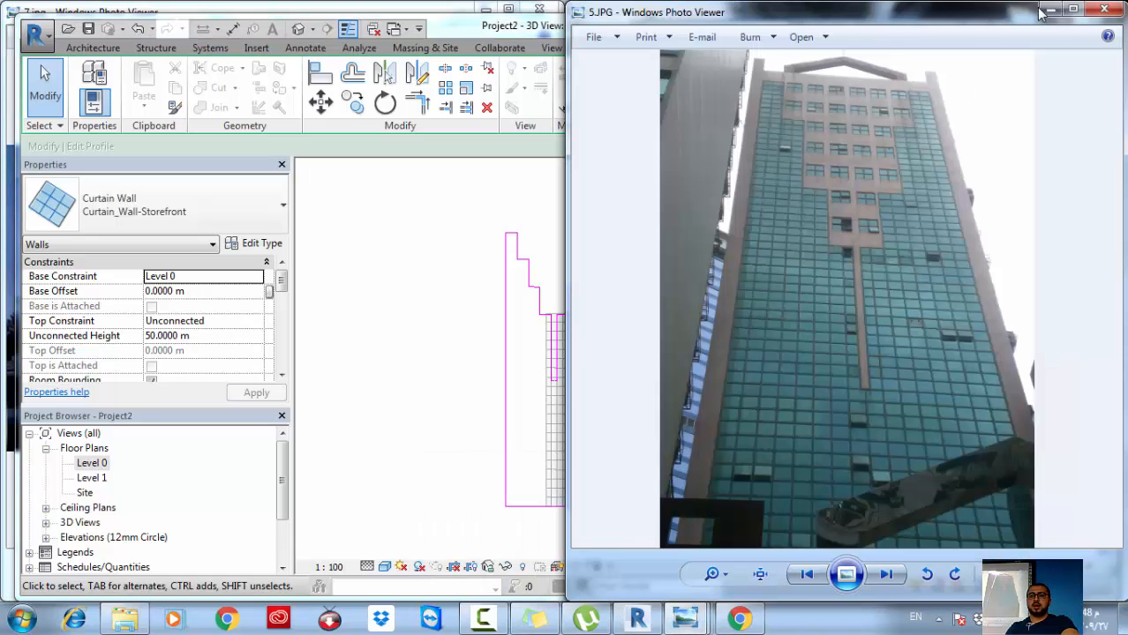
click(1050, 10)
- Sketch a square opening about 3.3 m wide beside the right prong, level with the profile's top edge
scroll(620, 257, up, 5)
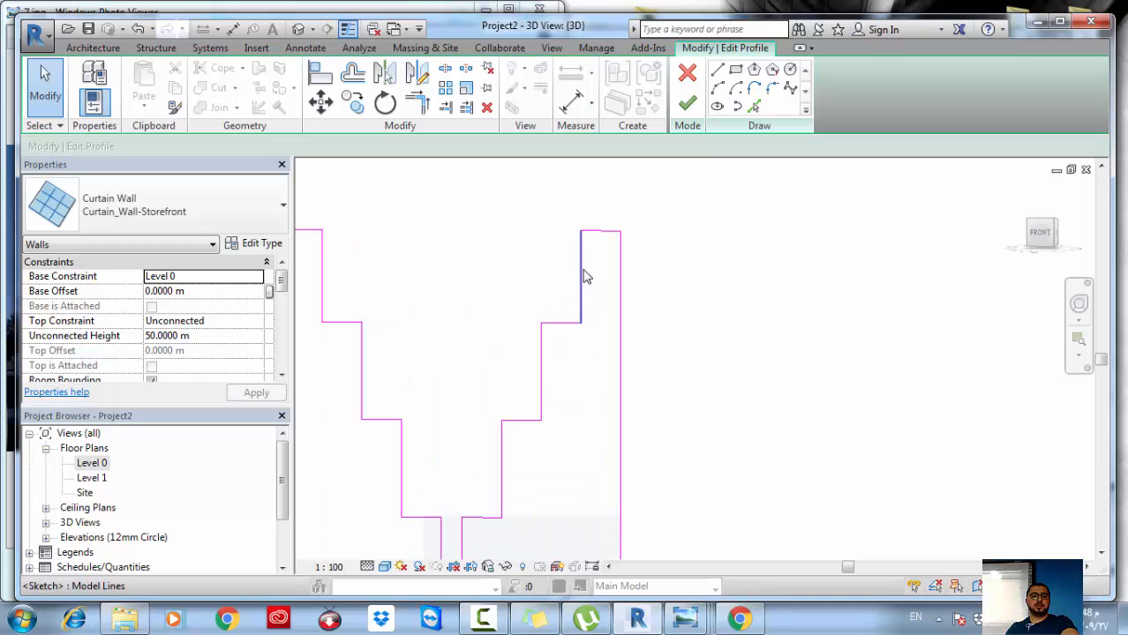
click(582, 272)
click(735, 69)
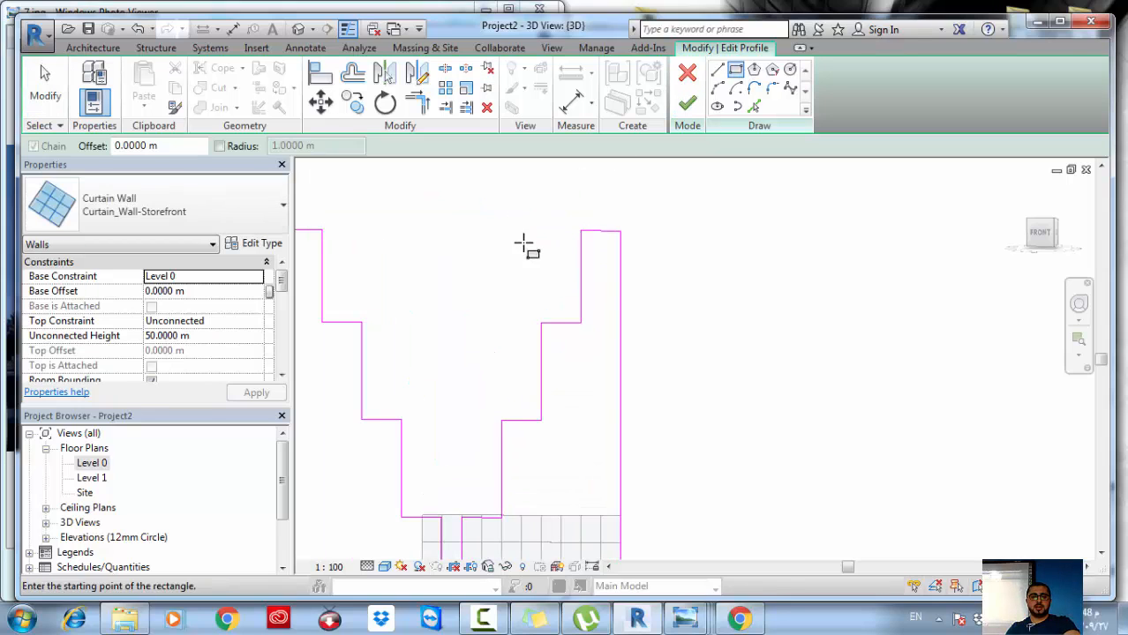
click(513, 231)
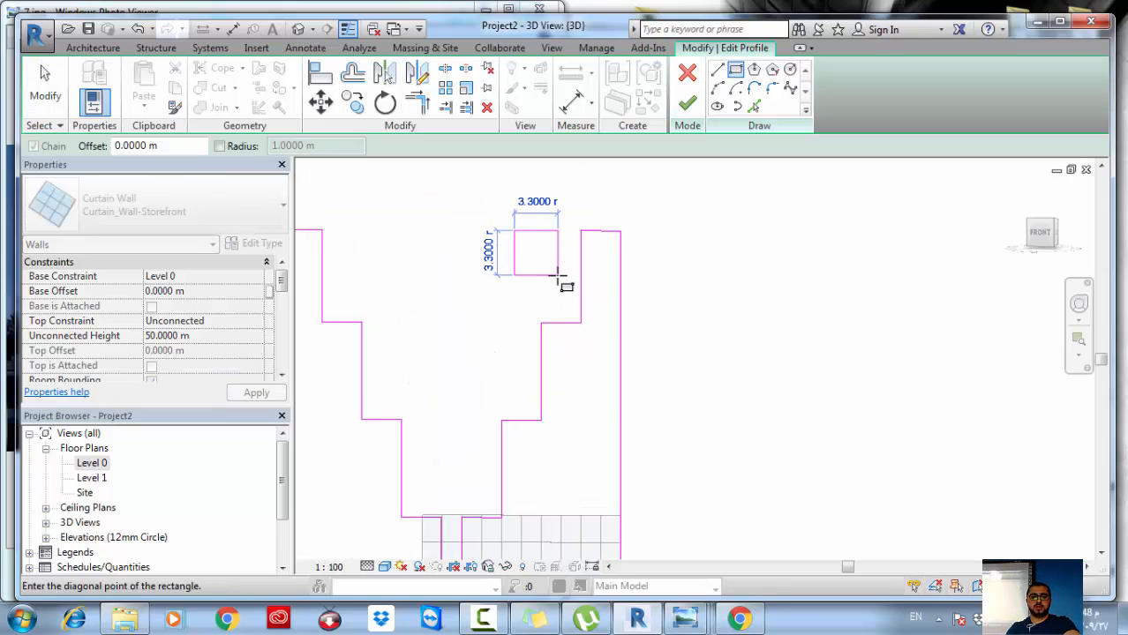
click(558, 275)
key(Escape)
key(Escape)
mouse_move(496, 292)
mouse_down()
mouse_move(552, 255)
mouse_move(560, 221)
mouse_up()
middle_drag(558, 221, 556, 252)
key(c)
scroll(552, 275, down, 2)
key(Escape)
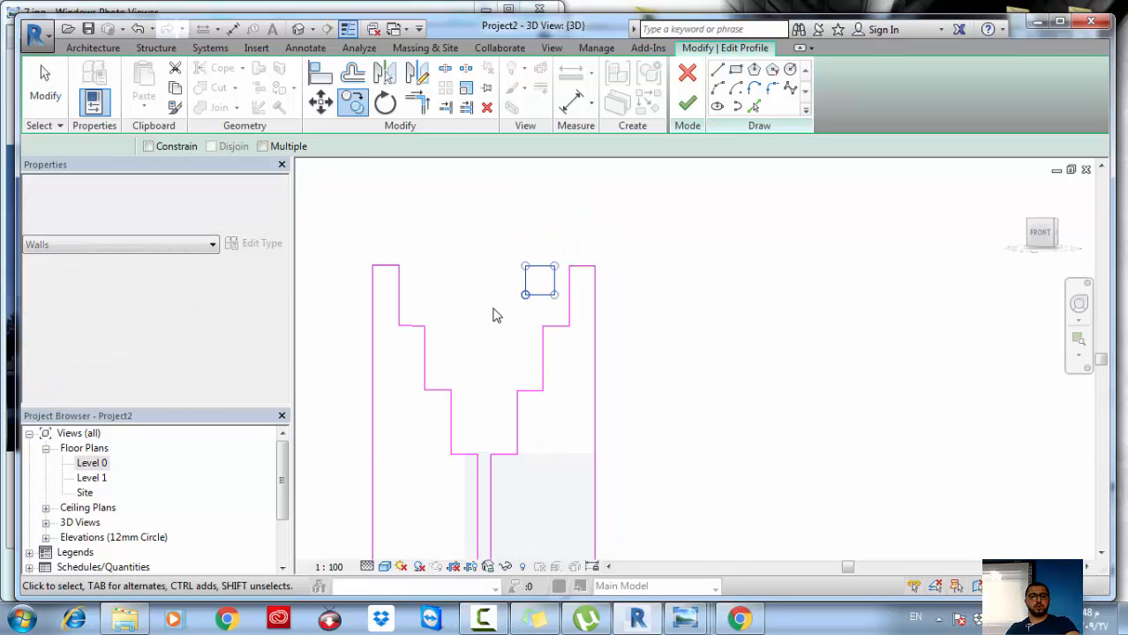
- Mirror a copy of the square opening about the vertical axis through the midpoint of the narrow slot's bottom line
drag(489, 295, 563, 255)
middle_drag(515, 294, 533, 227)
scroll(533, 228, down, 1)
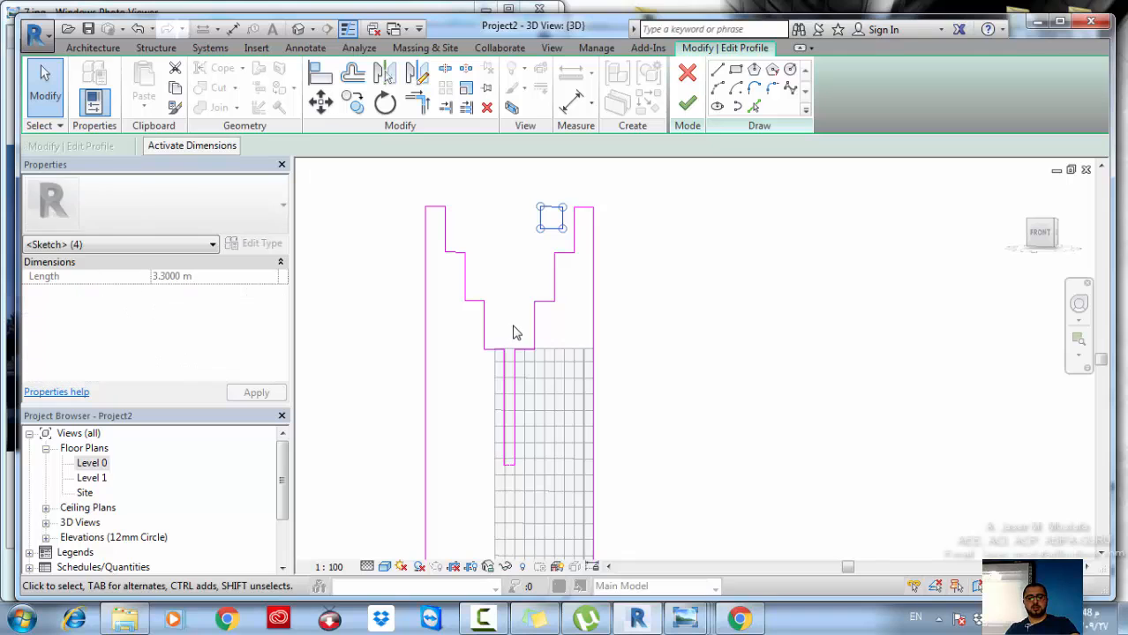
key(d)
key(m)
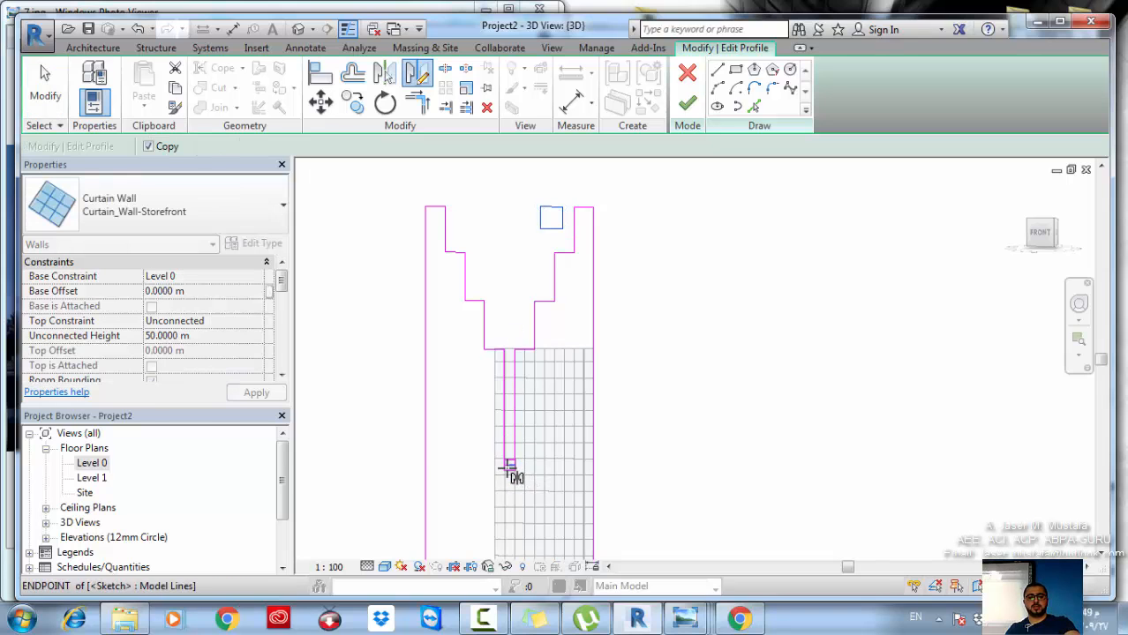
click(508, 466)
click(503, 199)
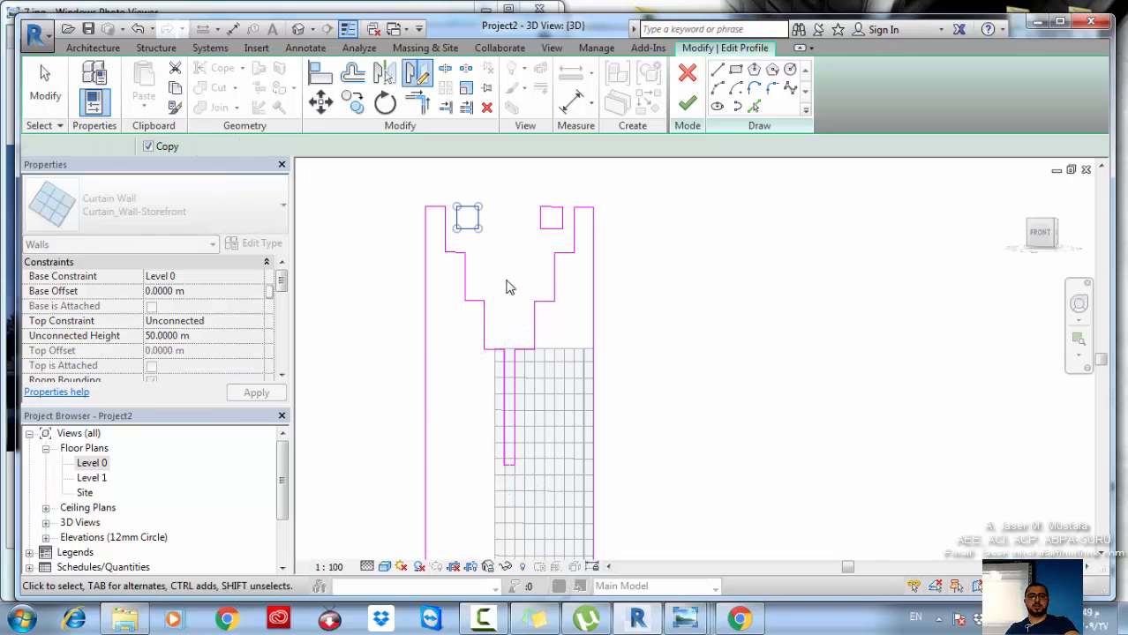
click(499, 330)
- Copy the left square to the right by the distance from the left prong's inner top corner to the square's upper right corner
scroll(500, 262, up, 1)
scroll(418, 307, up, 3)
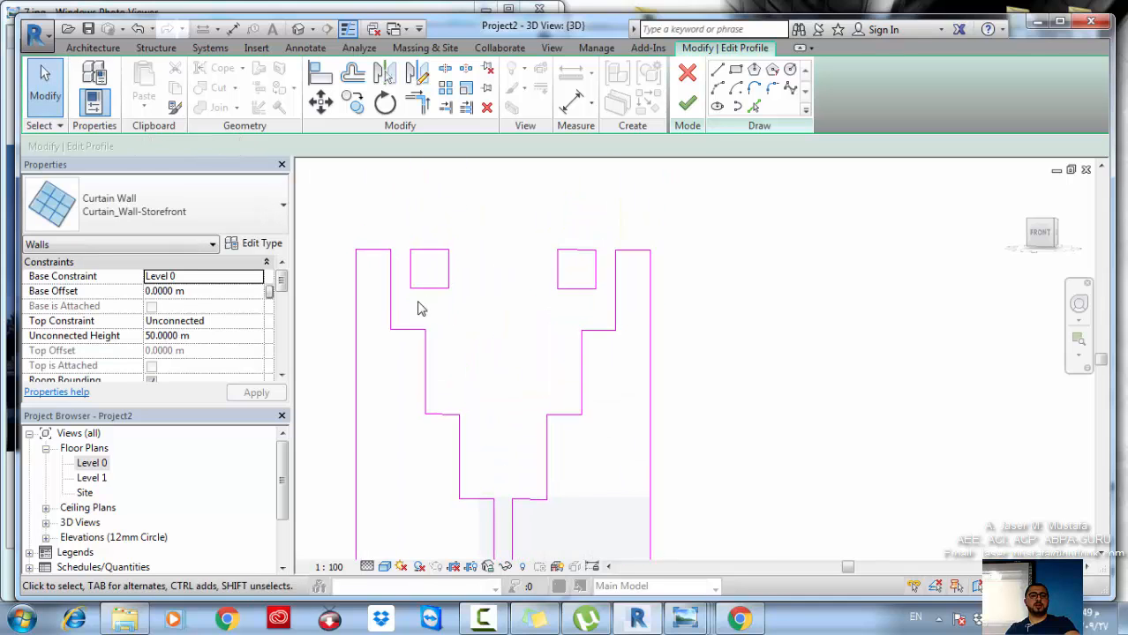
drag(402, 304, 516, 210)
middle_drag(493, 244, 501, 303)
key(c)
key(c)
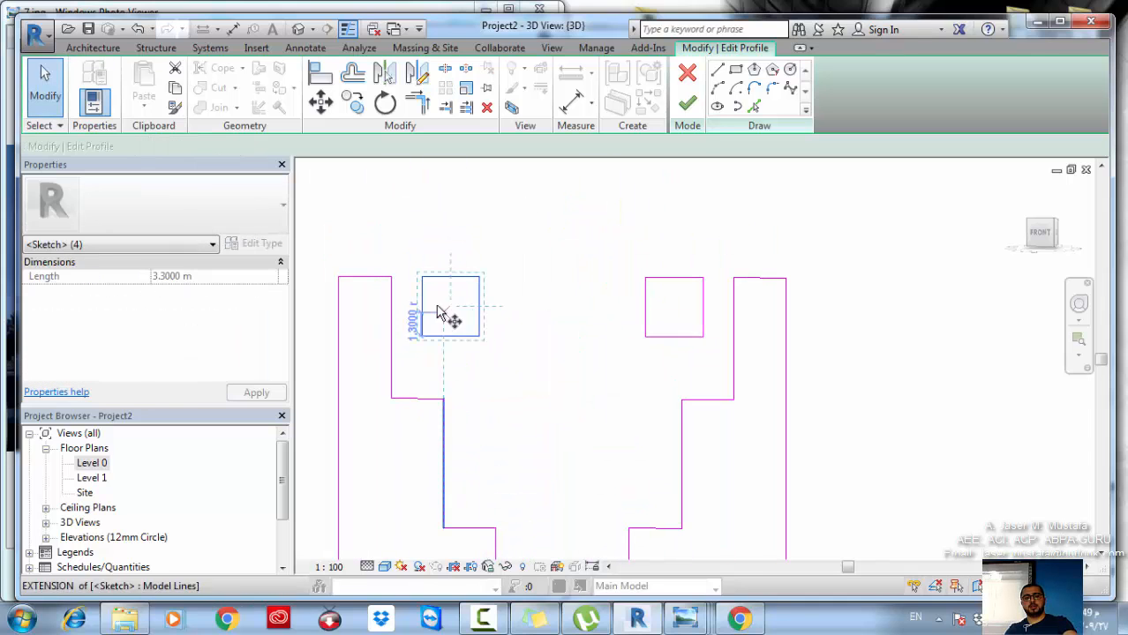
click(391, 278)
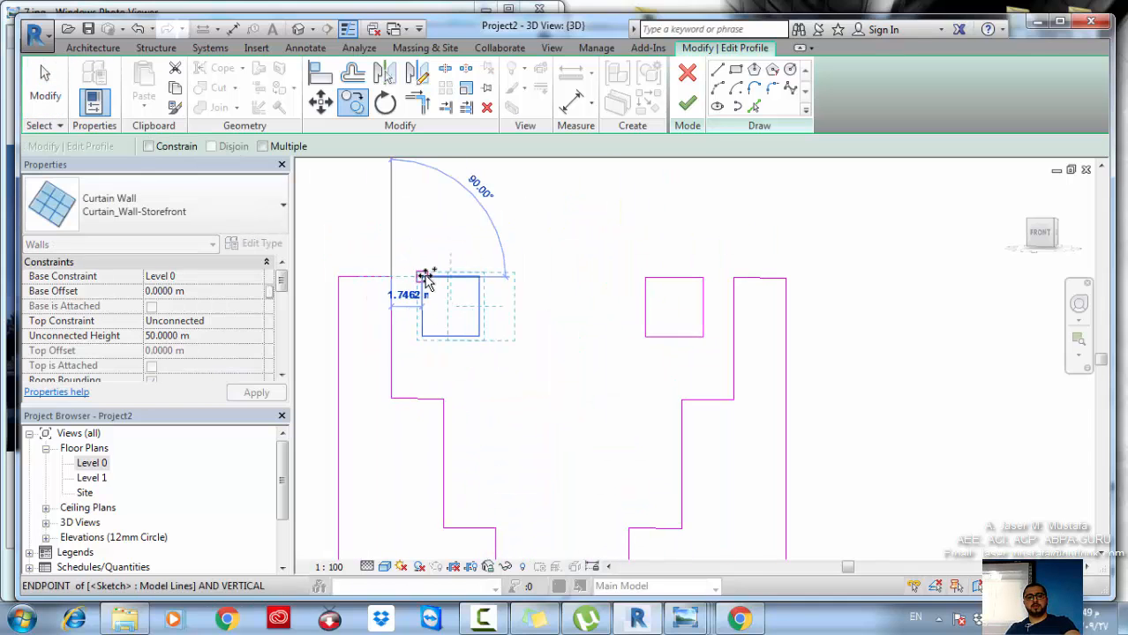
click(478, 278)
- Copy the right square to the left by the distance from the right prong's outer top corner to the square's upper right corner
scroll(477, 322, up, 2)
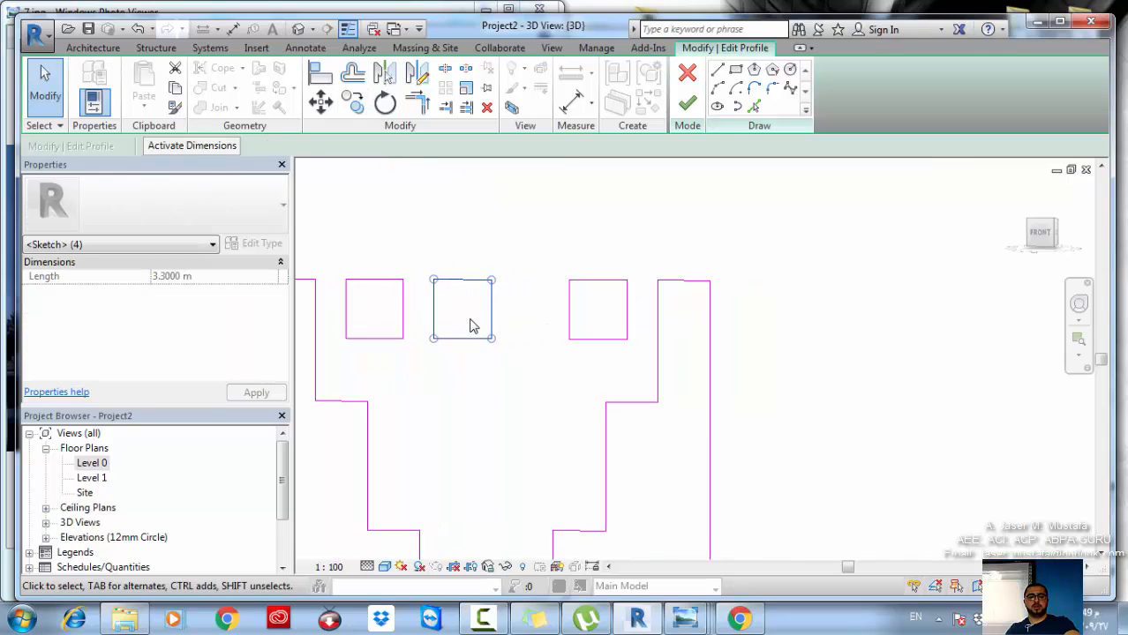
mouse_move(537, 353)
mouse_down()
mouse_move(649, 281)
mouse_move(693, 231)
mouse_up()
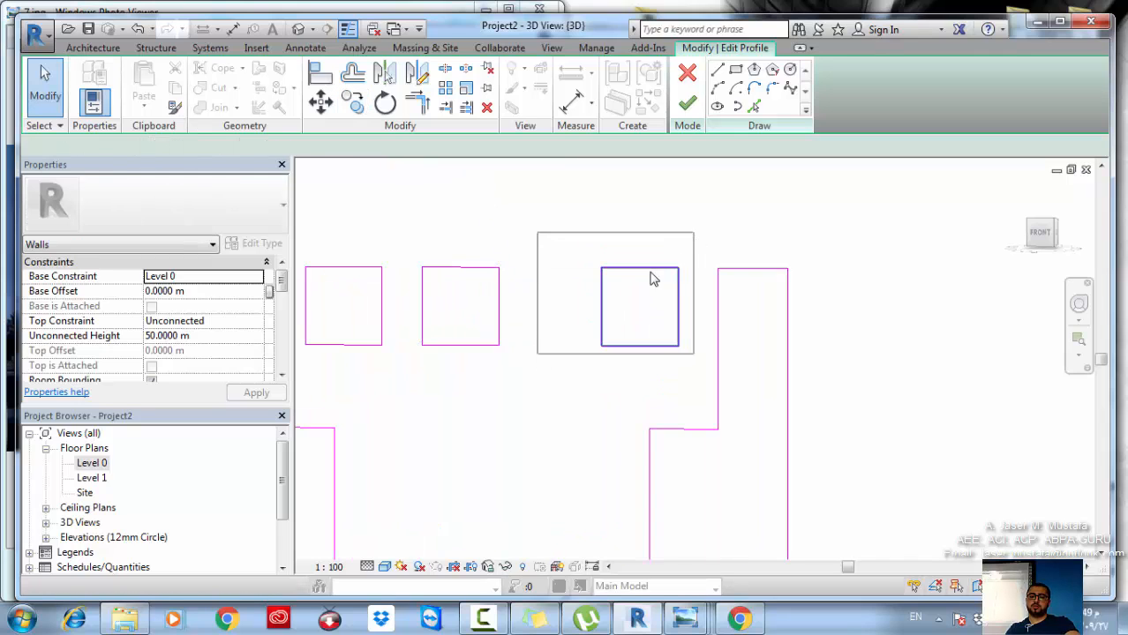
middle_drag(648, 270, 637, 293)
key(c)
key(c)
click(776, 291)
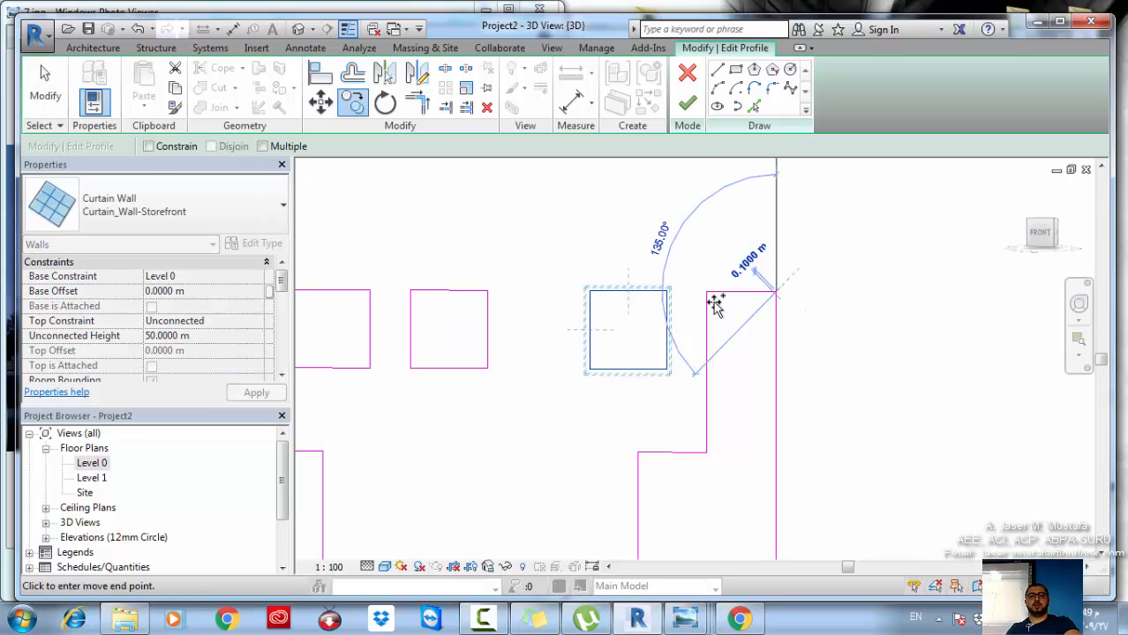
click(664, 291)
- Narrow the two overlapping middle openings to about 2.6 m wide, leaving a gap of about 1.2 m between them
middle_drag(635, 318, 666, 320)
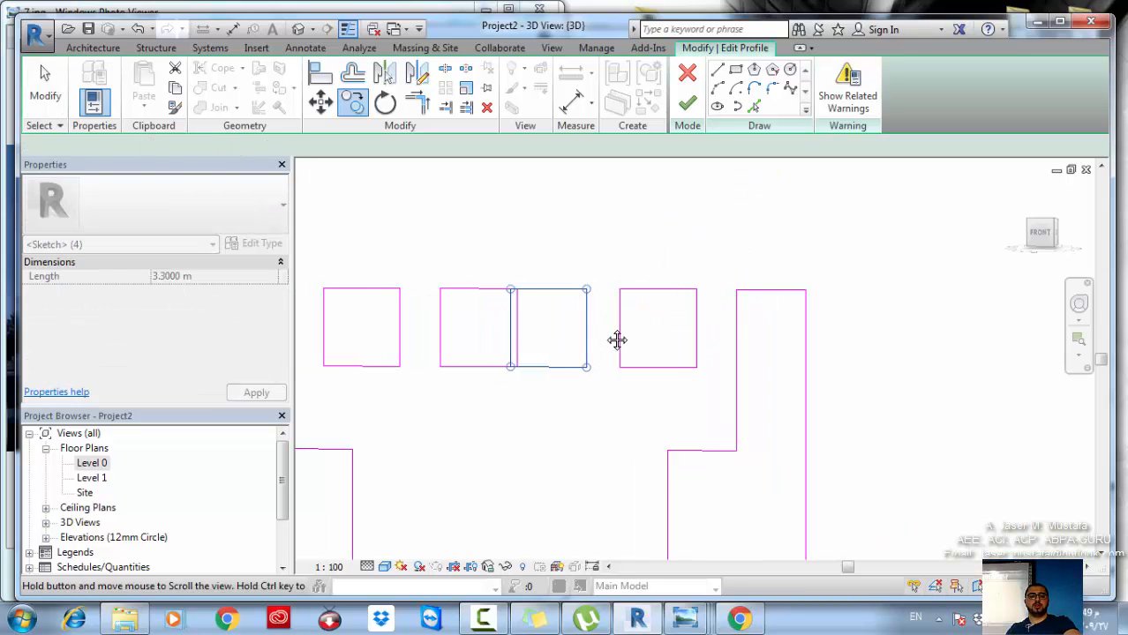
scroll(511, 320, up, 2)
click(516, 315)
mouse_move(517, 315)
mouse_down()
mouse_move(547, 315)
mouse_move(501, 315)
mouse_up()
click(525, 315)
scroll(525, 312, down, 3)
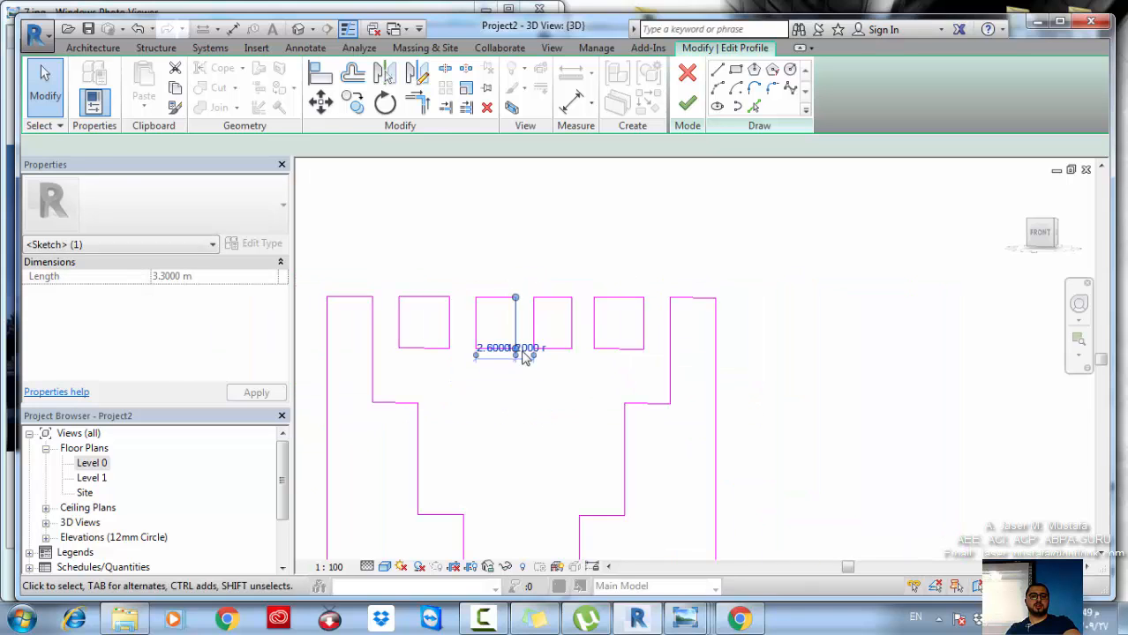
click(525, 366)
- Copy the rightmost top square down one step, from the right prong's inner top corner to the next step corner
scroll(524, 366, down, 1)
middle_drag(499, 376, 528, 326)
drag(598, 332, 668, 240)
key(c)
key(c)
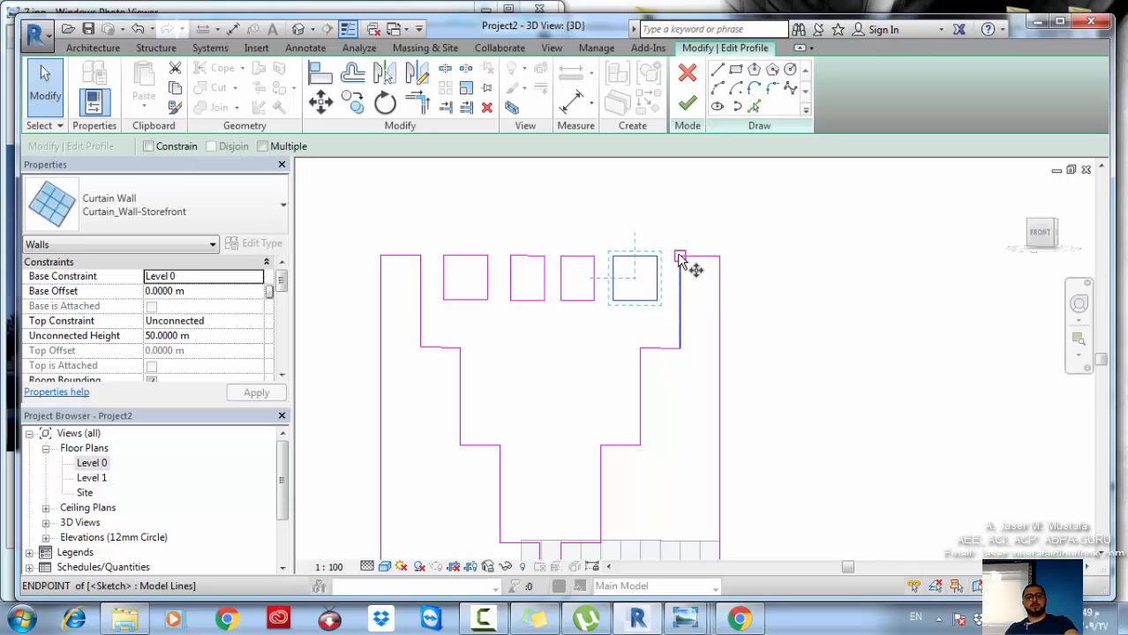
click(679, 256)
click(642, 353)
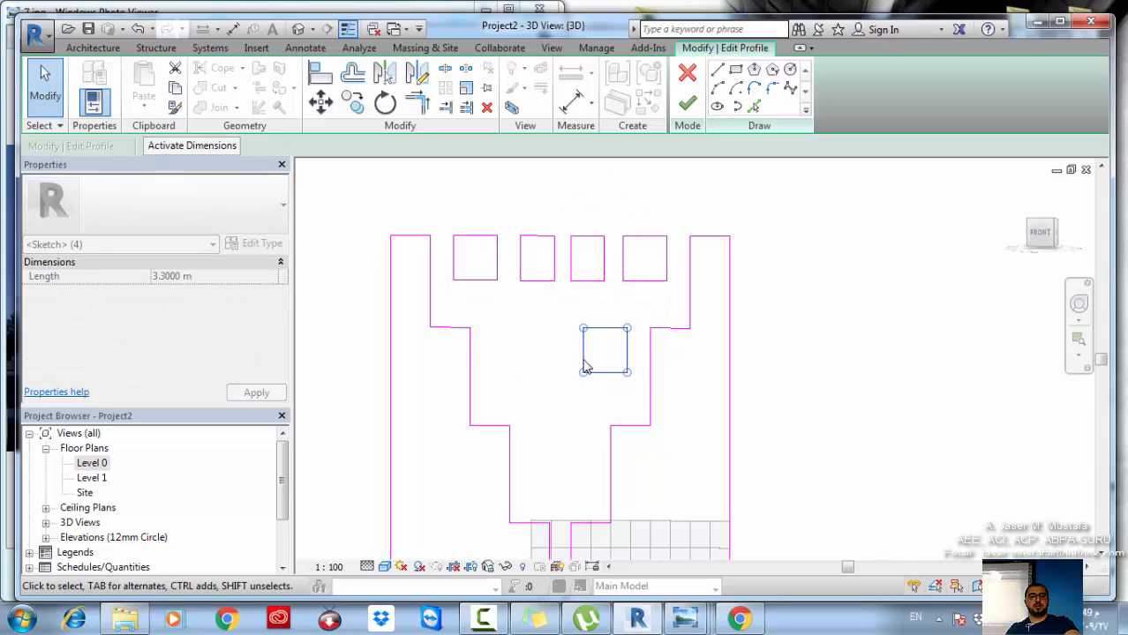
- Copy the leftmost top square down one step, from the left prong's inner top corner to the next step corner
drag(441, 292, 517, 194)
middle_drag(498, 235, 504, 287)
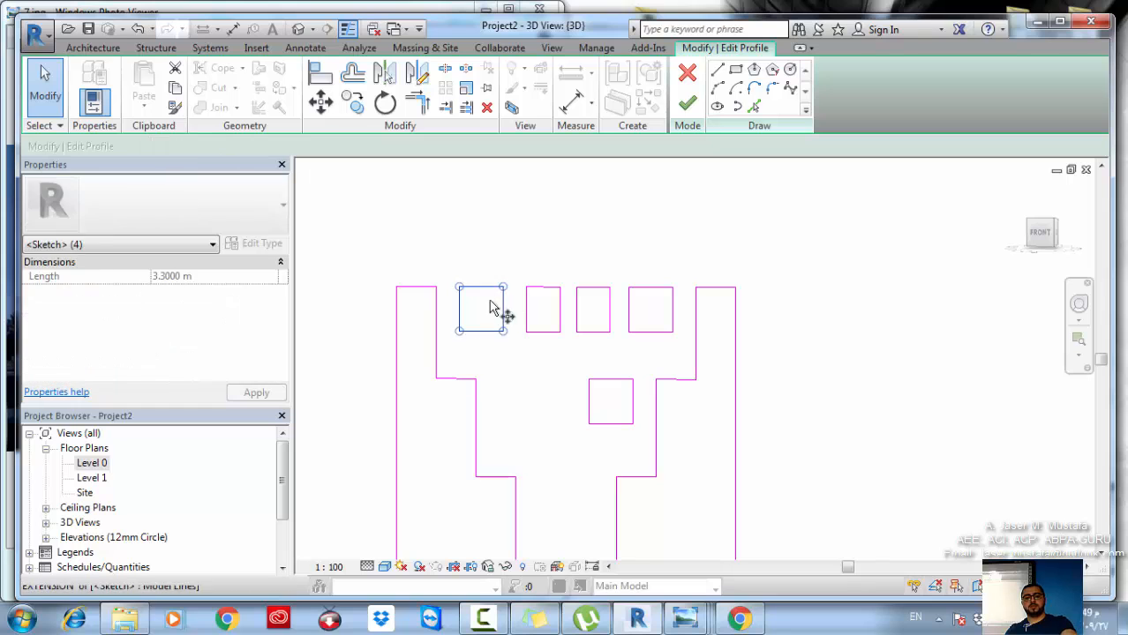
key(c)
key(c)
click(436, 287)
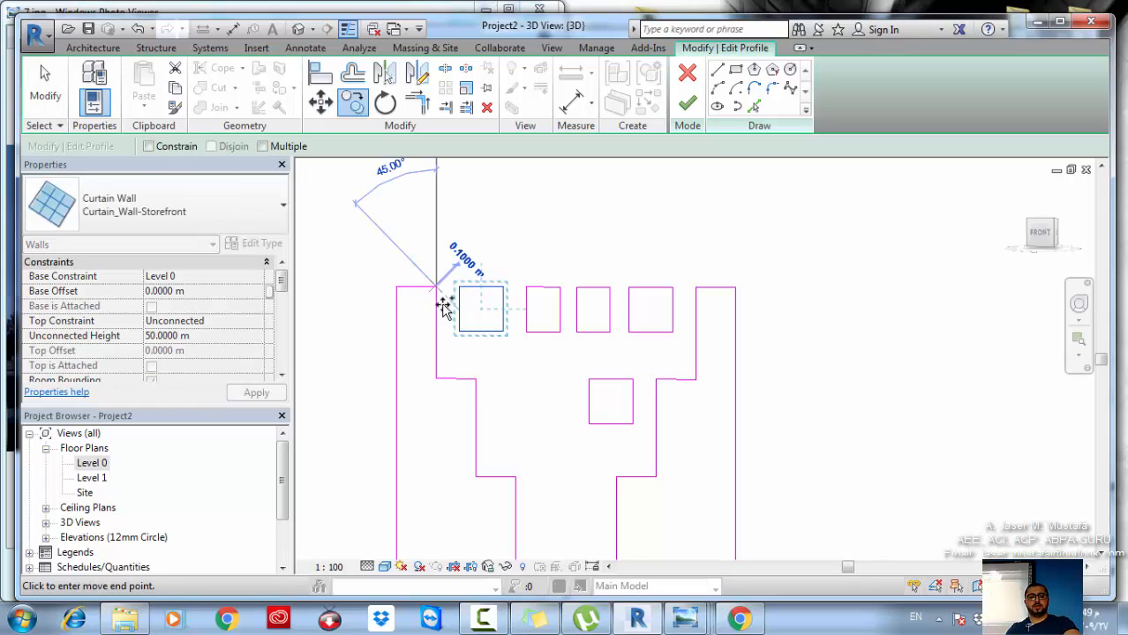
click(476, 379)
middle_drag(535, 420, 518, 391)
key(Escape)
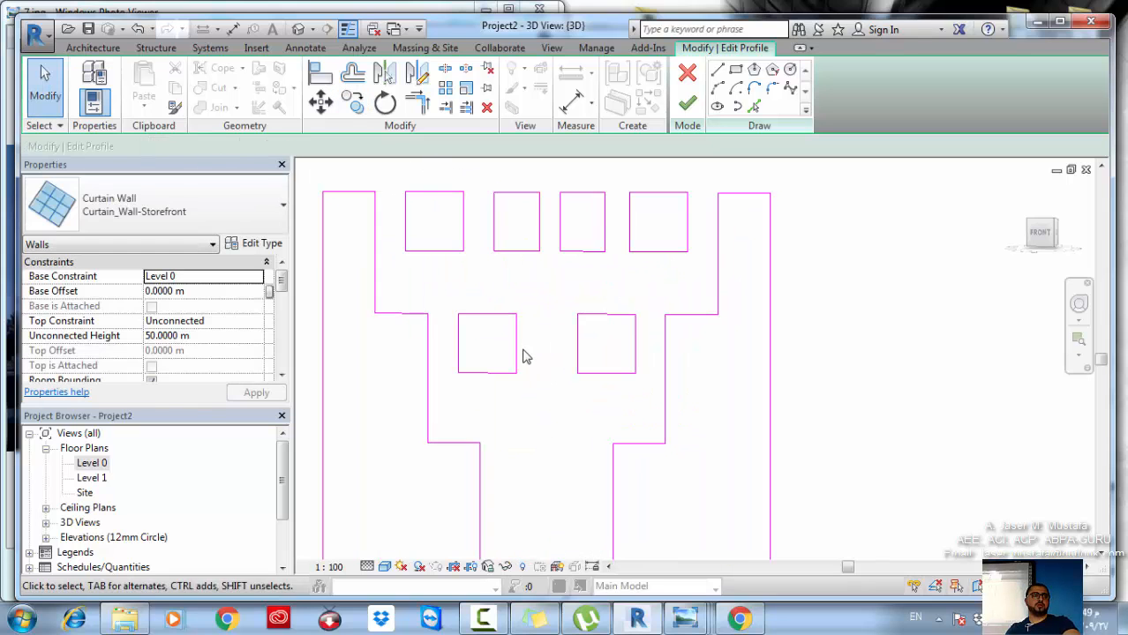
- Copy the left second-row square down one more step, using matching inner corners of the left stepped line
scroll(468, 342, up, 2)
drag(543, 214, 542, 214)
middle_drag(526, 268, 537, 313)
key(c)
key(c)
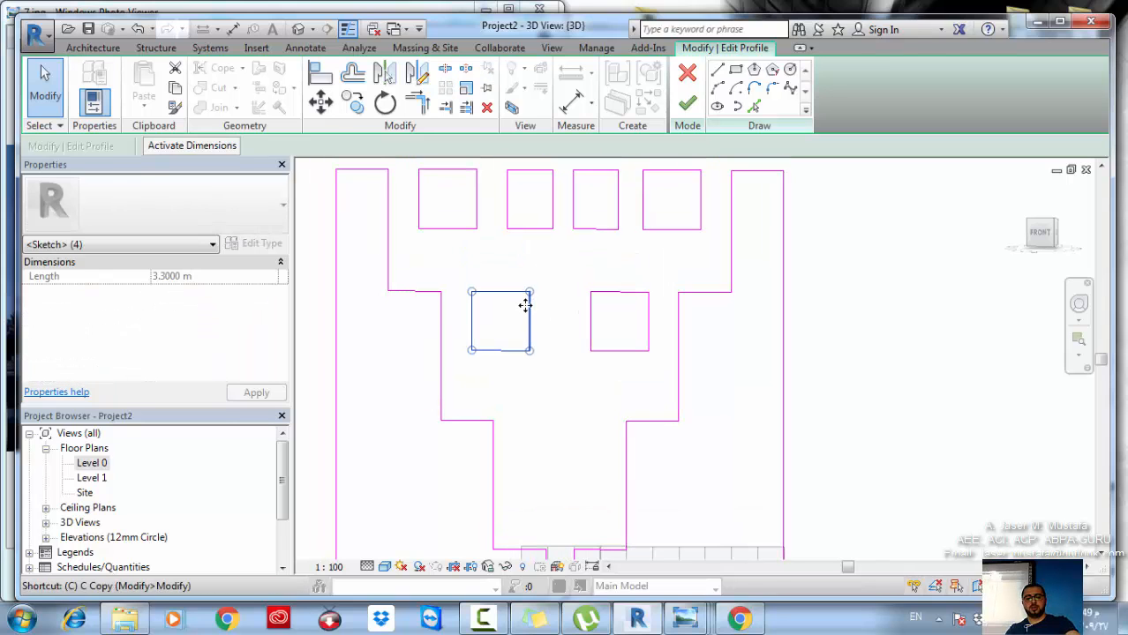
click(389, 291)
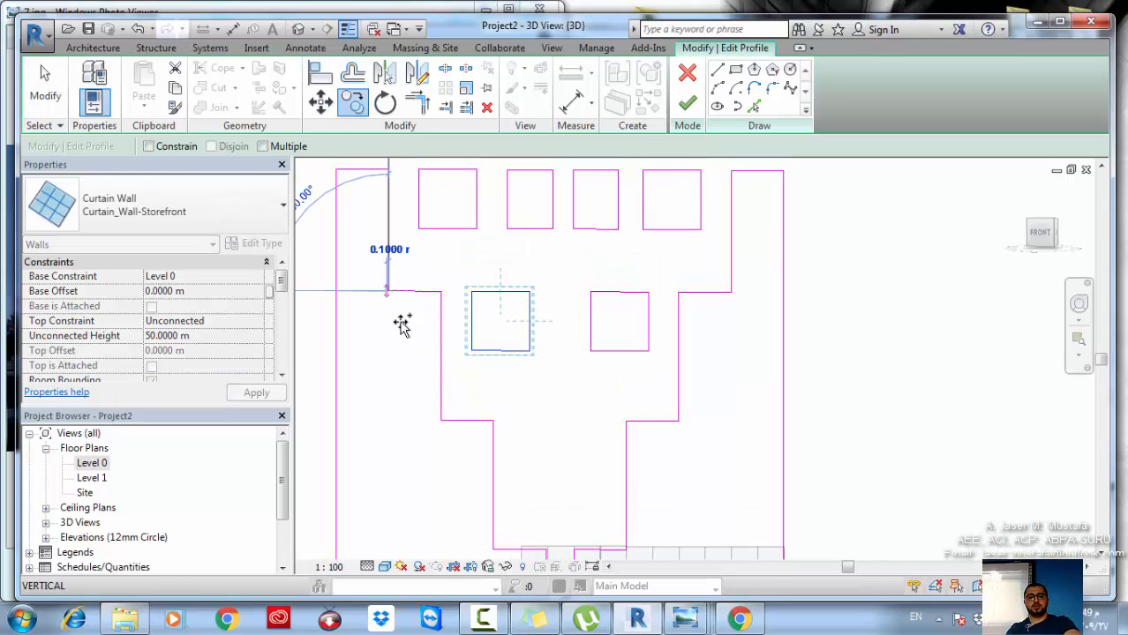
click(440, 420)
scroll(545, 385, down, 2)
middle_drag(547, 448, 529, 355)
key(Escape)
- Draw a vertical helper line about 26.6 m long from the slot's bottom midpoint up past the lowest square
drag(498, 366, 559, 316)
scroll(554, 353, down, 3)
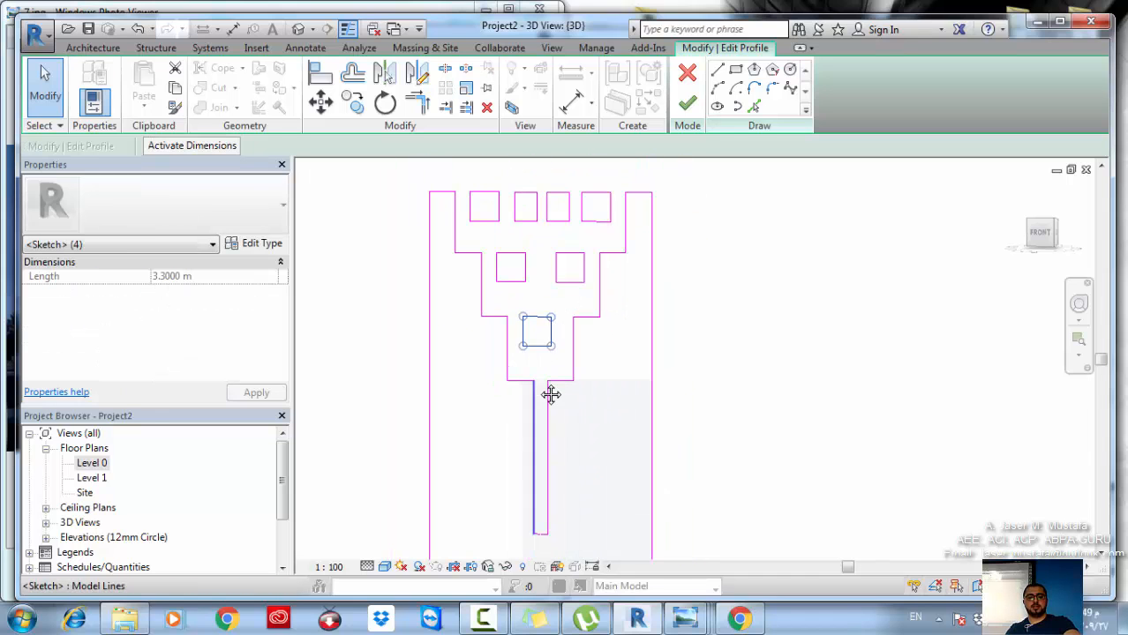
click(718, 71)
scroll(537, 529, up, 2)
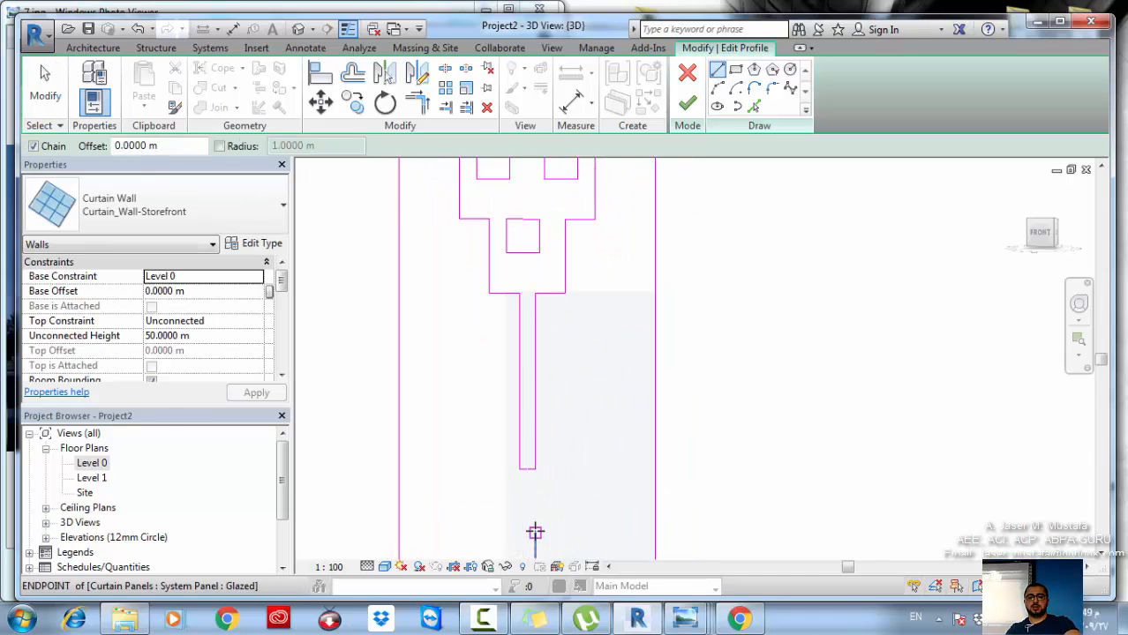
middle_drag(490, 317, 503, 474)
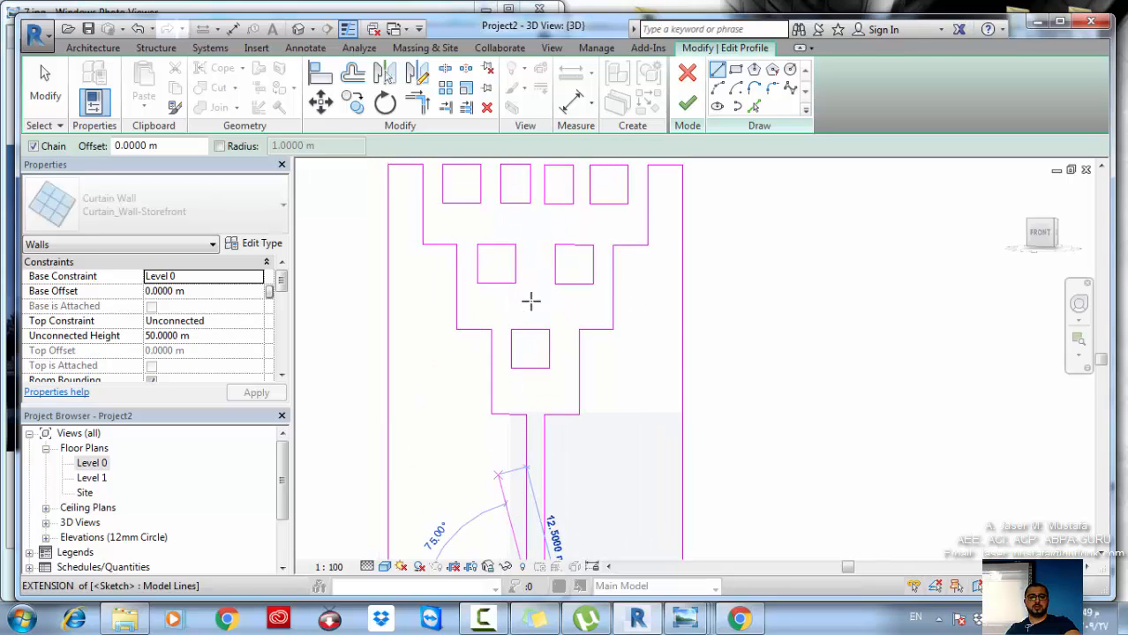
click(537, 302)
key(Escape)
key(Escape)
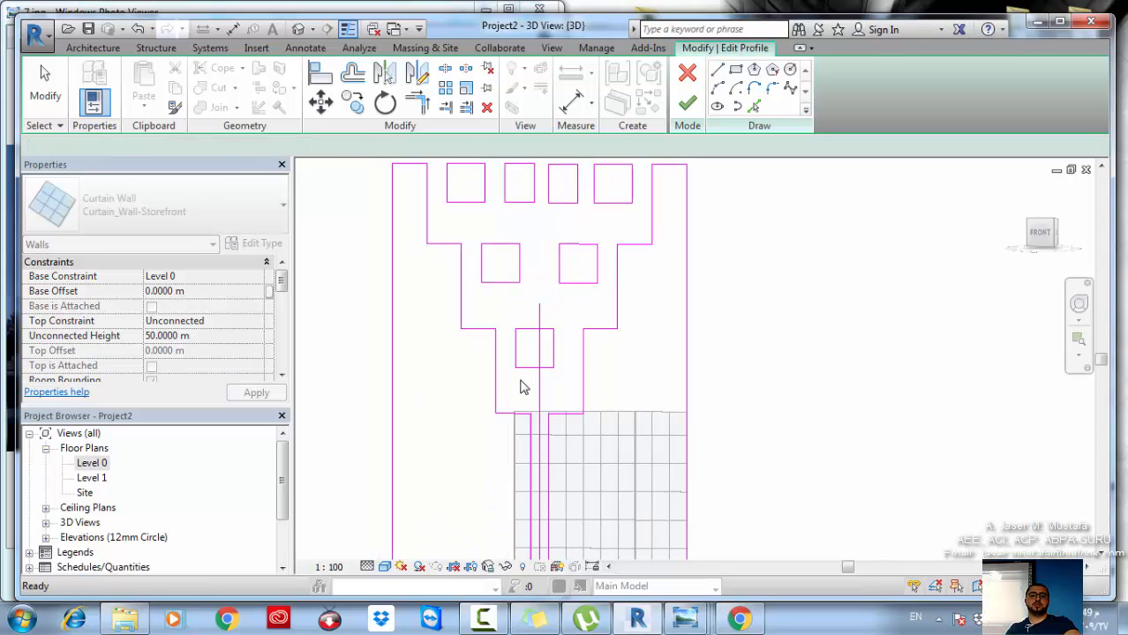
- Move the lowest square sideways so that it is centred on the vertical helper line
scroll(520, 385, up, 2)
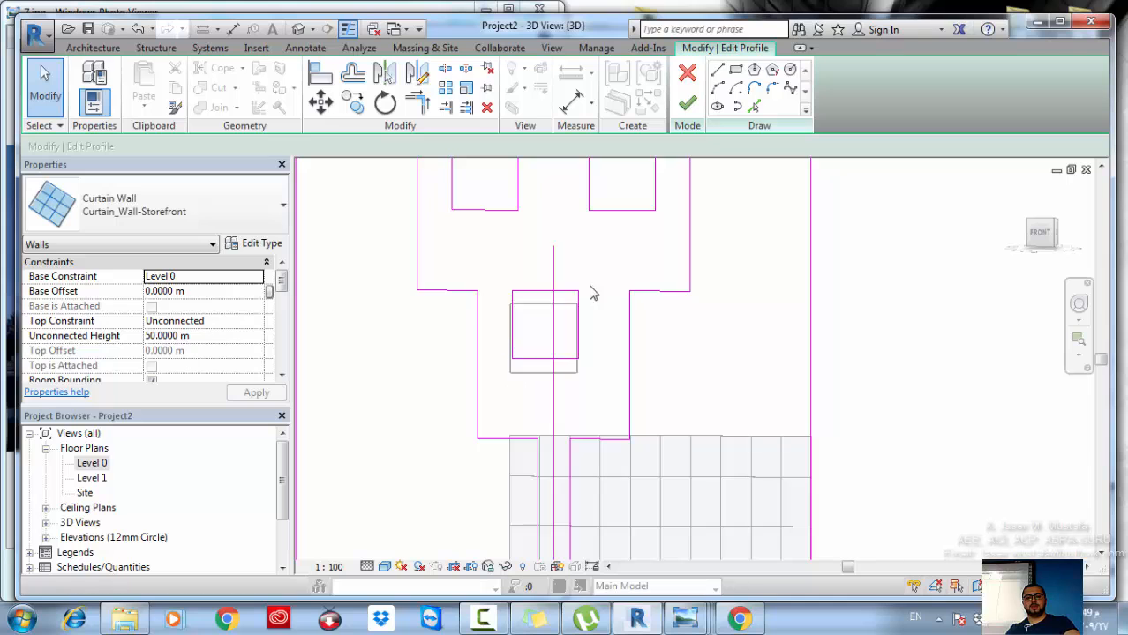
key(Tab)
click(575, 300)
middle_drag(572, 302, 567, 386)
key(m)
key(v)
scroll(551, 332, up, 2)
click(542, 316)
click(557, 316)
key(Escape)
- Delete the vertical helper line running through the slot and the lowest square
click(568, 309)
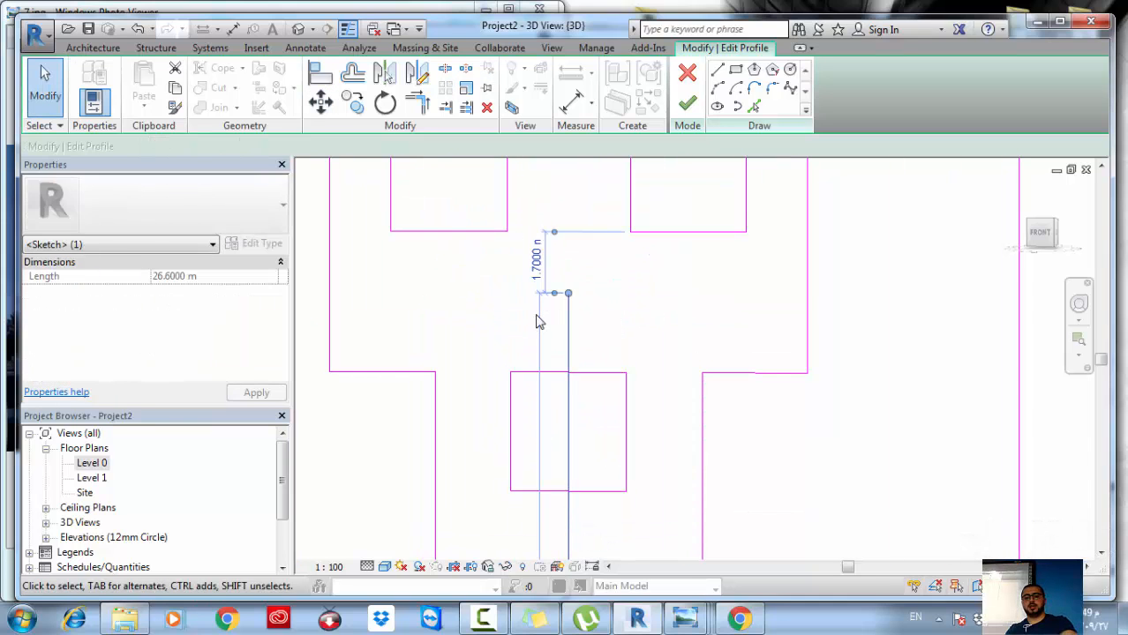
scroll(545, 371, down, 4)
key(Escape)
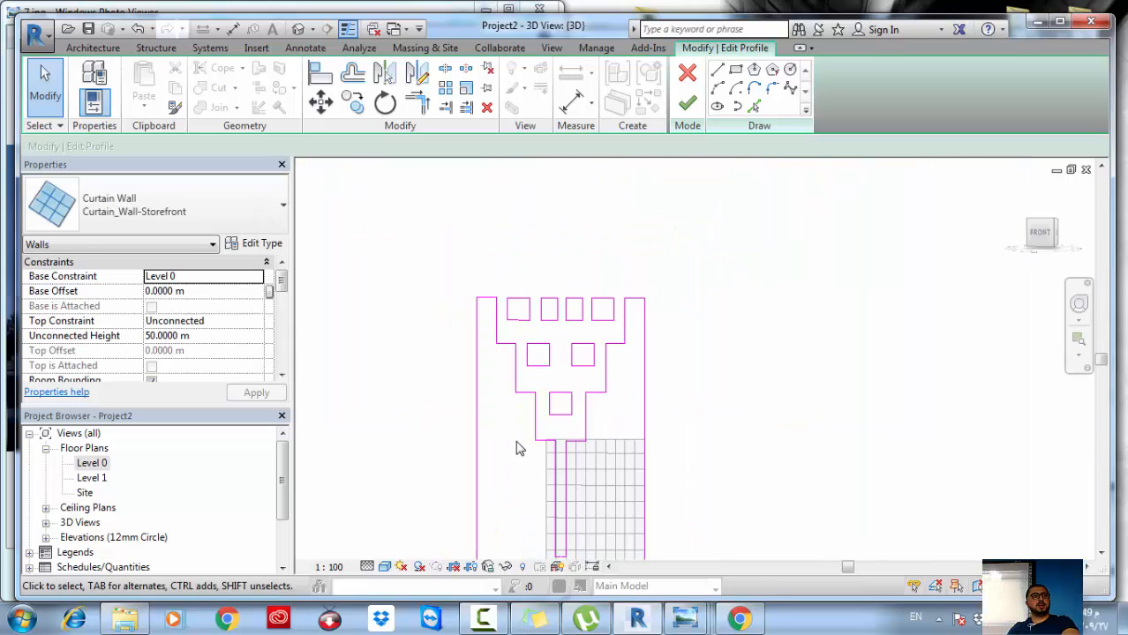
- Finish editing the curtain wall profile, applying the stepped outline, central slot and square openings to the tower wall
scroll(663, 320, down, 1)
middle_drag(642, 363, 640, 312)
scroll(615, 284, up, 2)
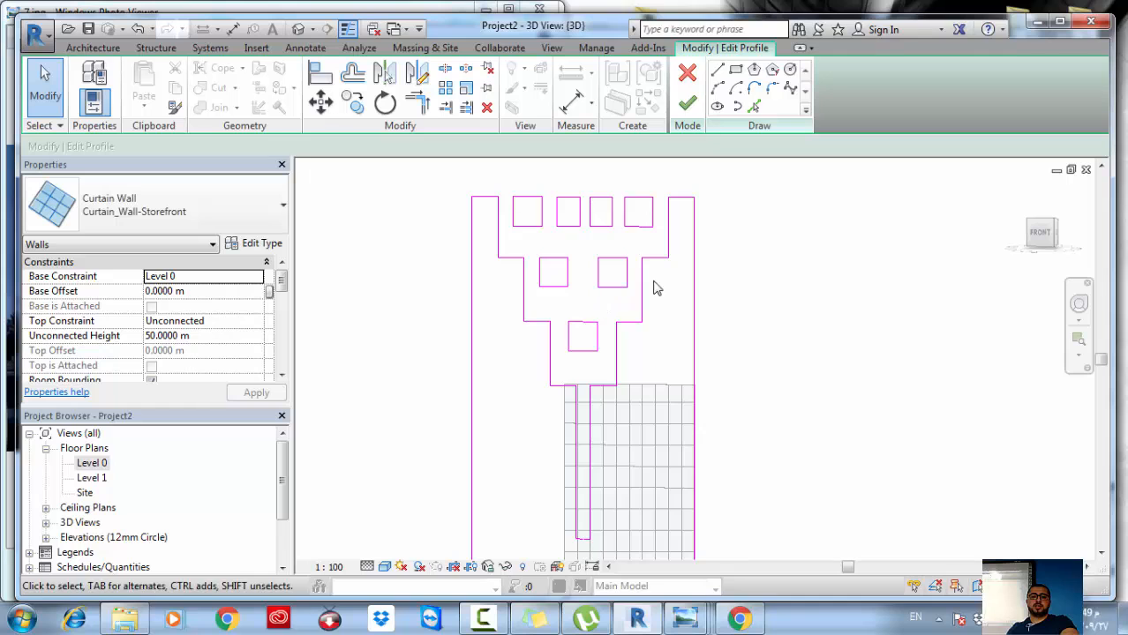
click(687, 103)
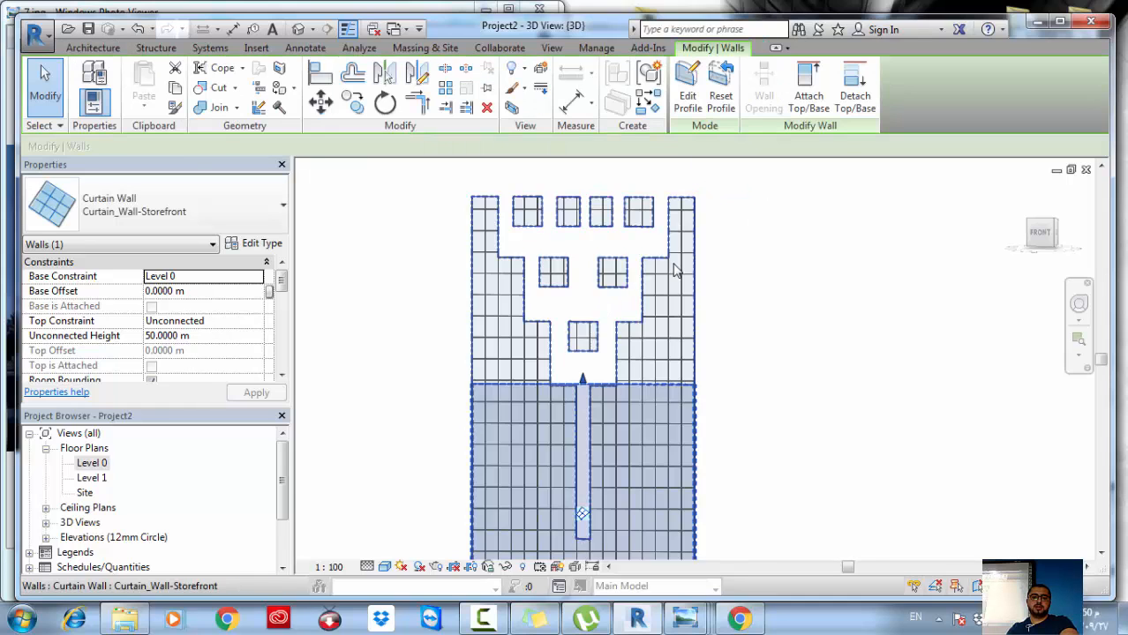
scroll(673, 284, down, 2)
click(741, 431)
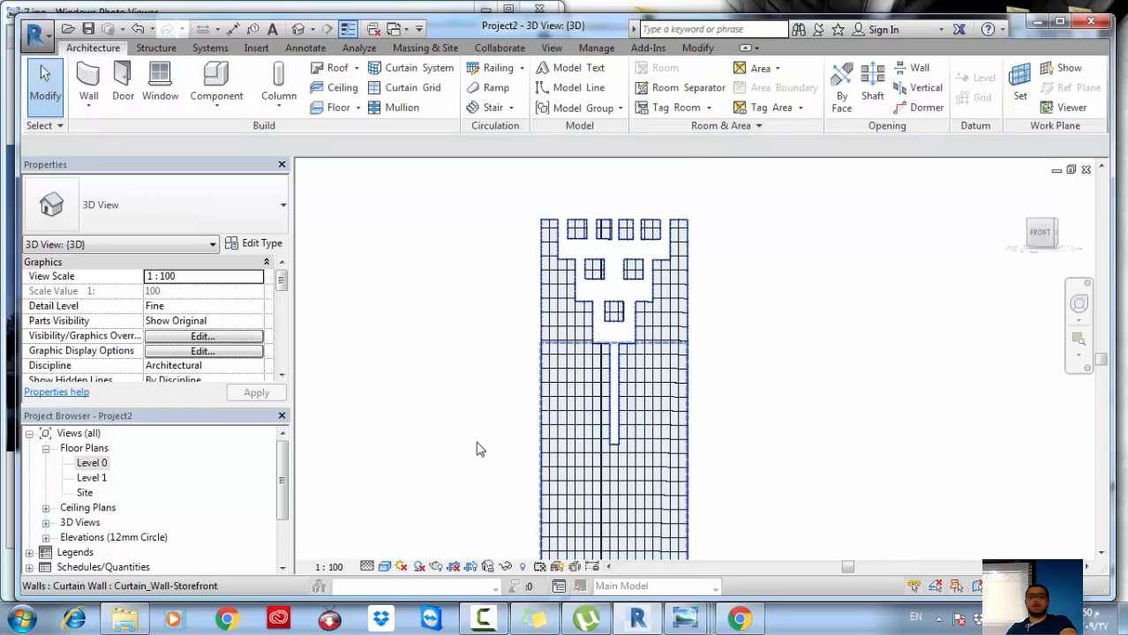
- Open the Level 0 floor plan and try starting a new wall near the storefront curtain wall
double_click(93, 464)
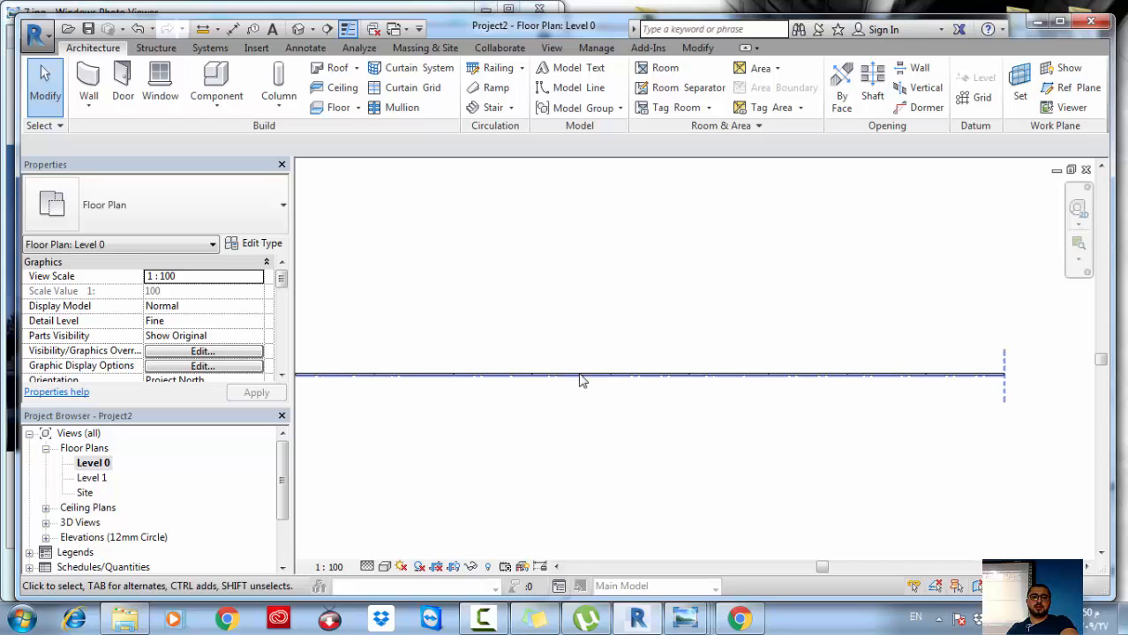
click(600, 365)
key(w)
key(a)
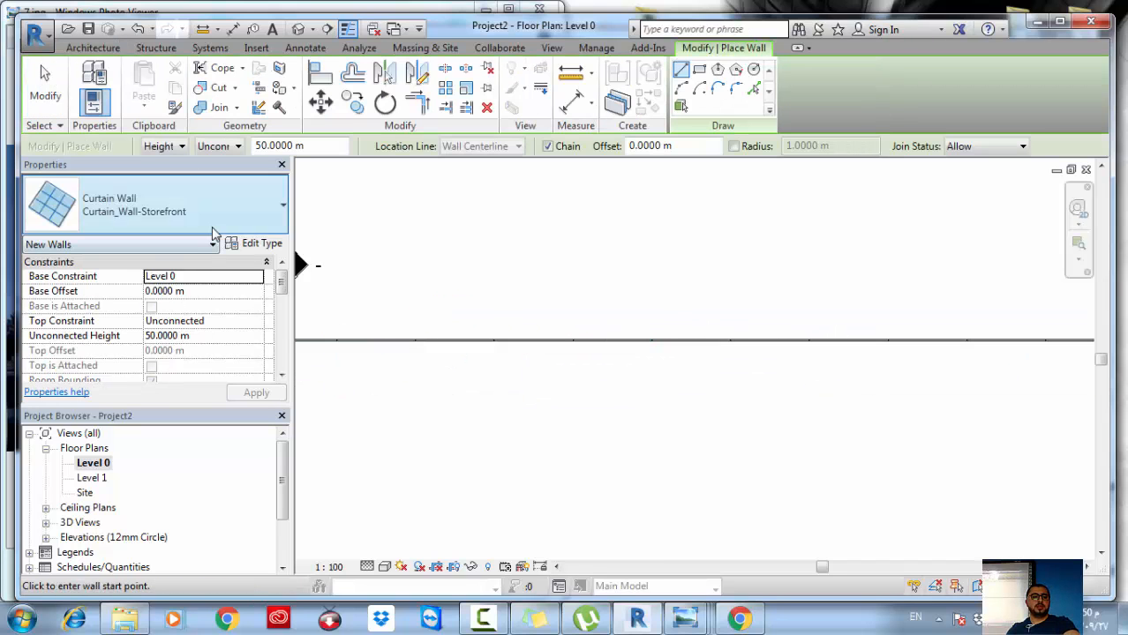
middle_drag(363, 259, 492, 348)
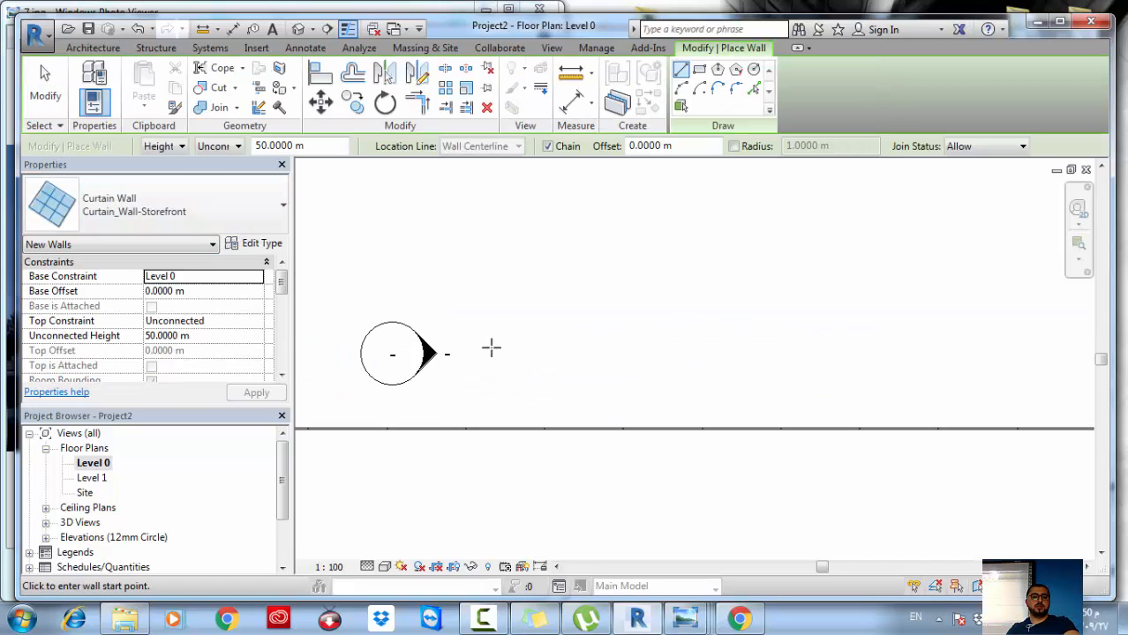
click(254, 202)
scroll(287, 359, up, 2)
key(Escape)
key(Escape)
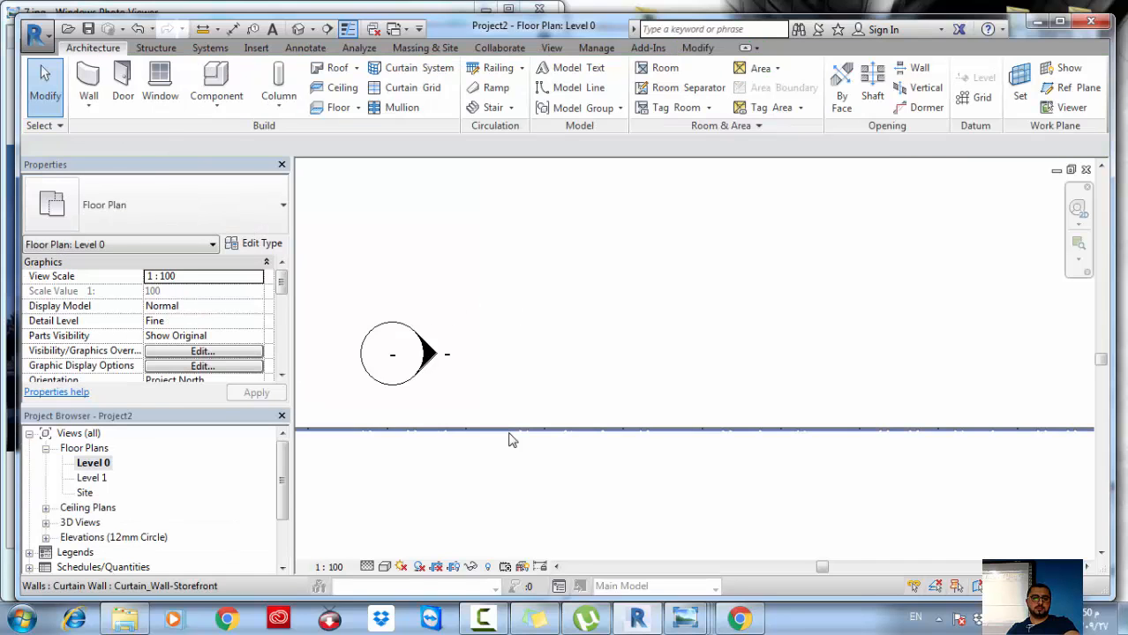
- Start a new wall using the basic wall type Wall-Ret_300Con
click(510, 434)
key(w)
key(a)
click(175, 204)
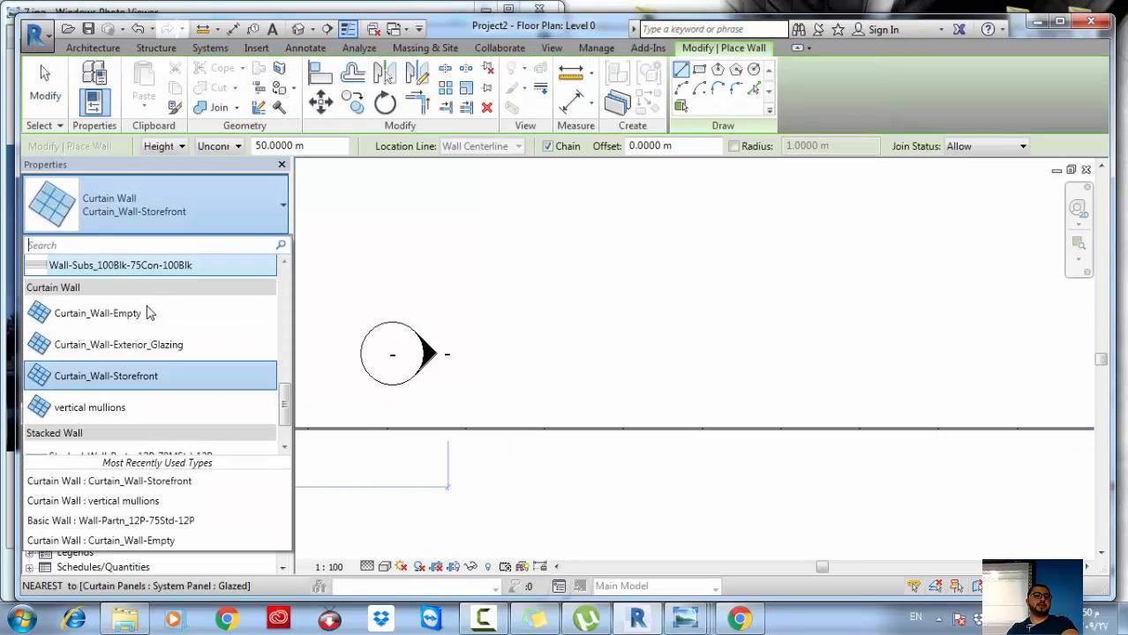
scroll(141, 348, up, 2)
click(139, 353)
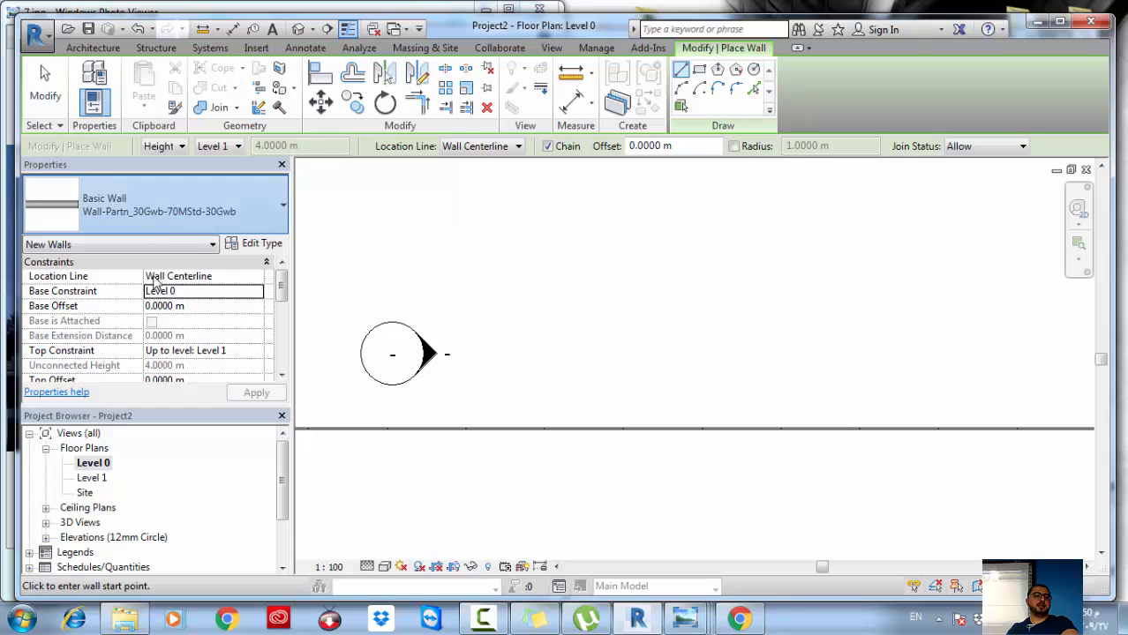
click(176, 205)
click(106, 318)
- Draw the concrete wall about 27.5 m long along the curtain wall, extending slightly past both of its ends
scroll(551, 323, down, 2)
middle_drag(521, 361, 762, 312)
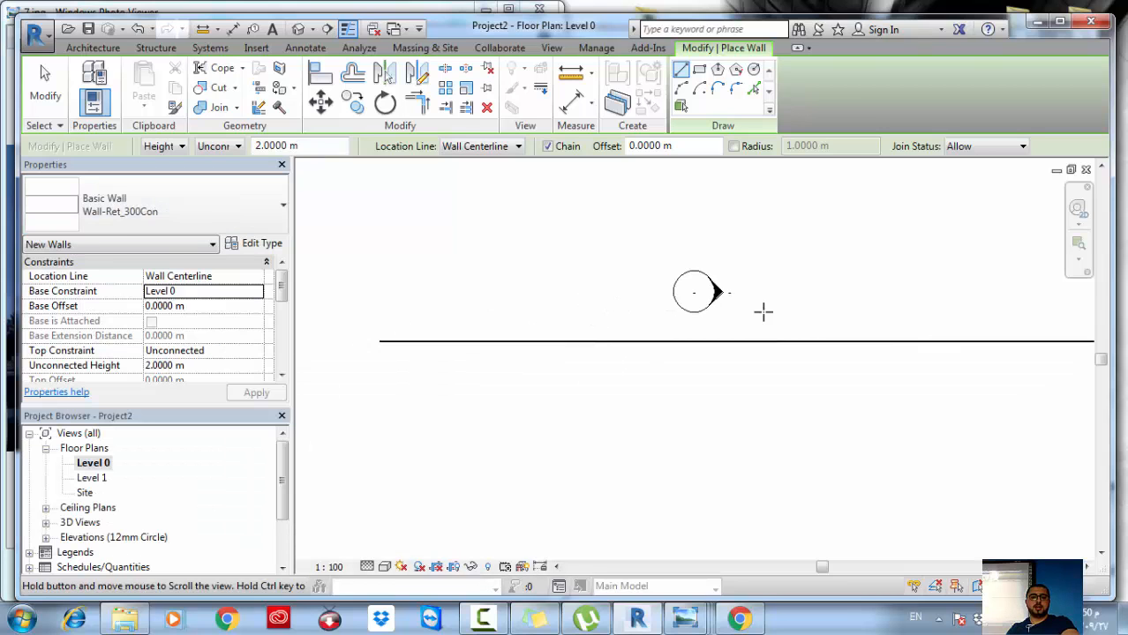
scroll(532, 342, down, 1)
click(389, 344)
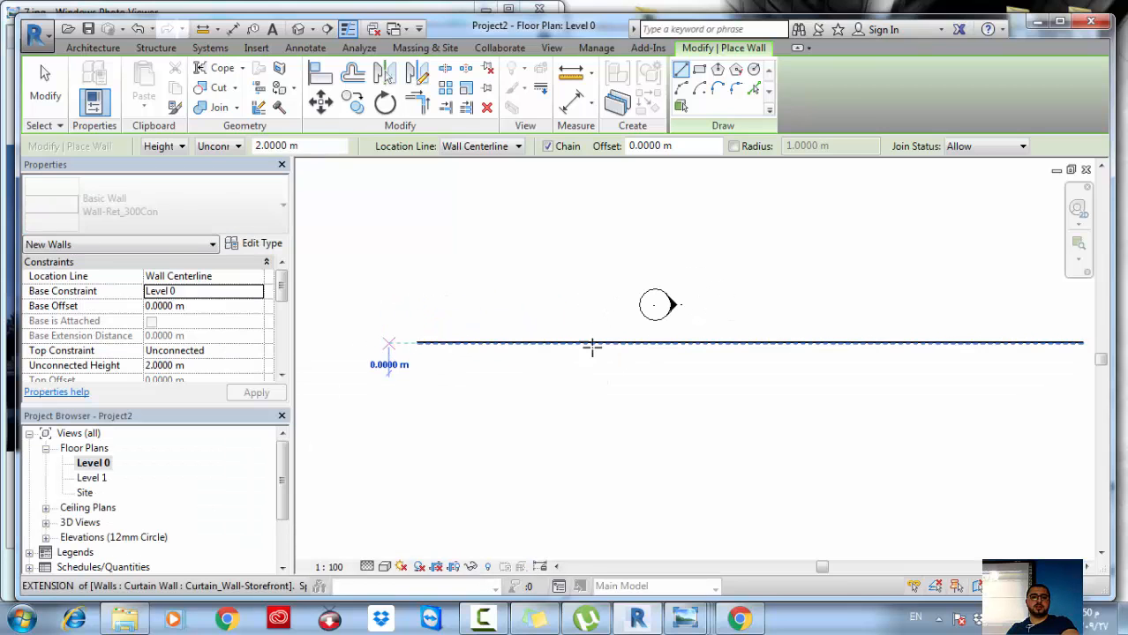
scroll(528, 350, down, 1)
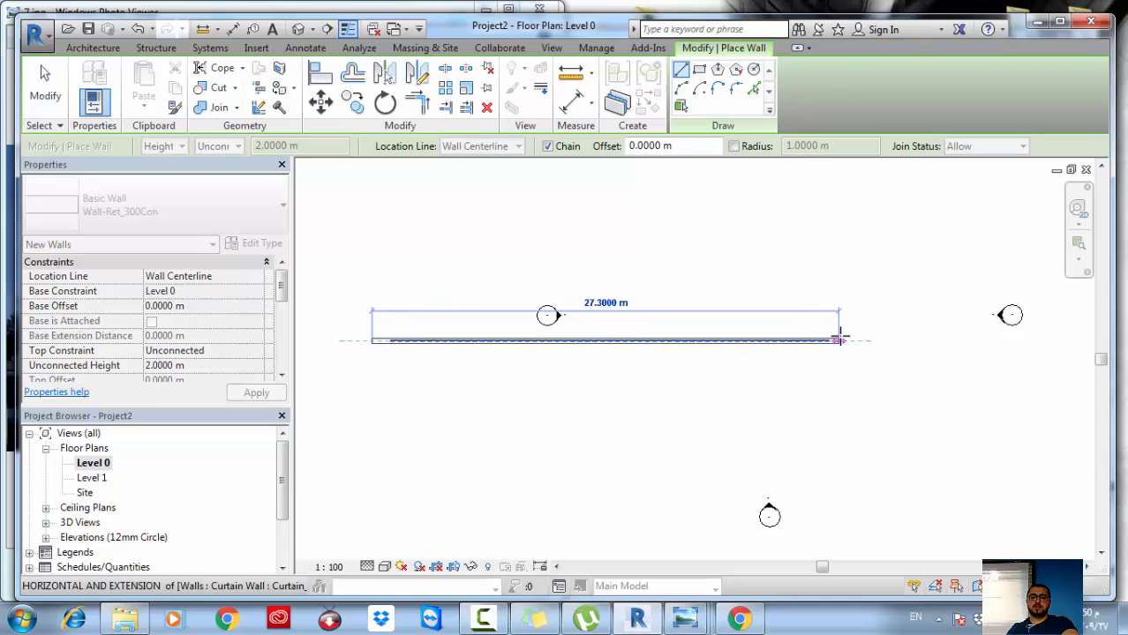
click(840, 340)
key(Escape)
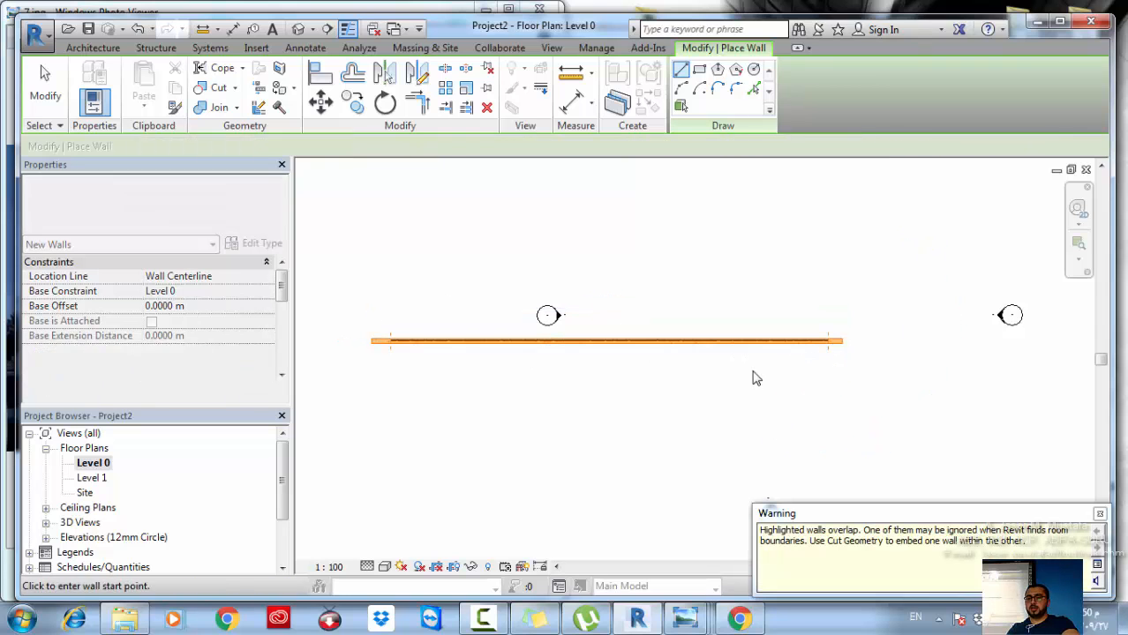
key(Escape)
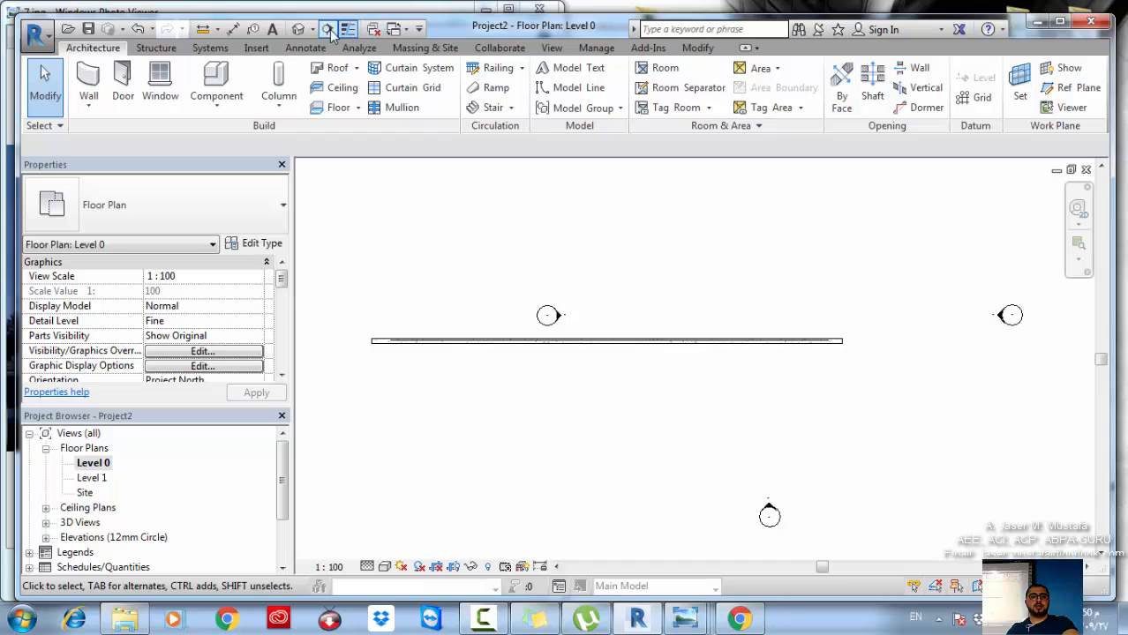
- In the 3D view, try stretching one end of the concrete base wall to a length of about 33.9 m
click(299, 30)
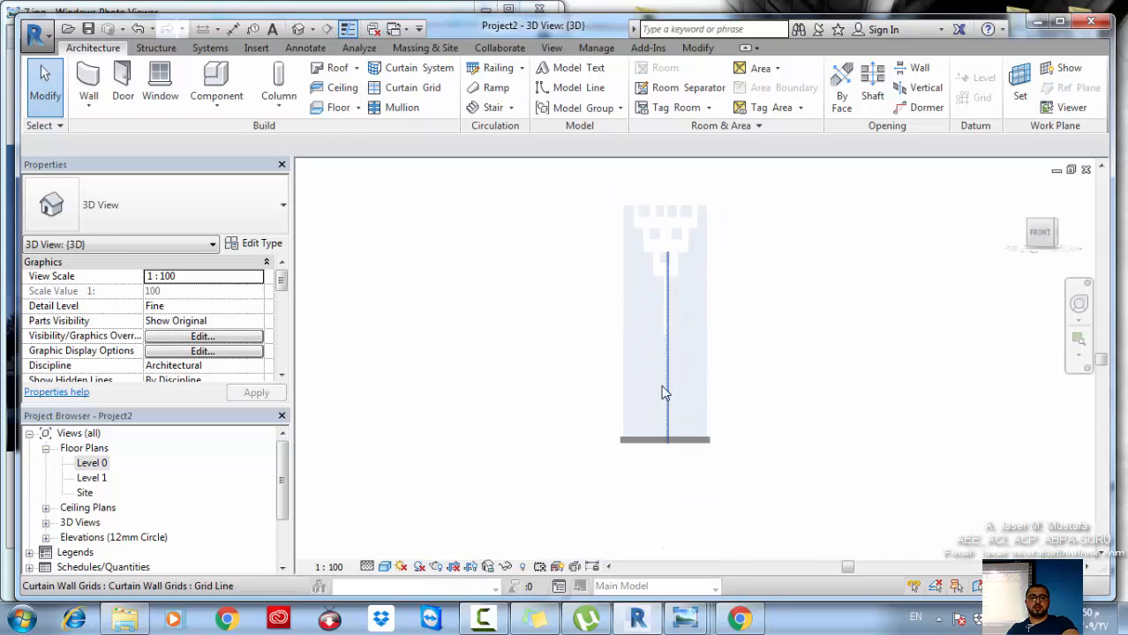
key(alt)
click(592, 483)
scroll(636, 481, up, 5)
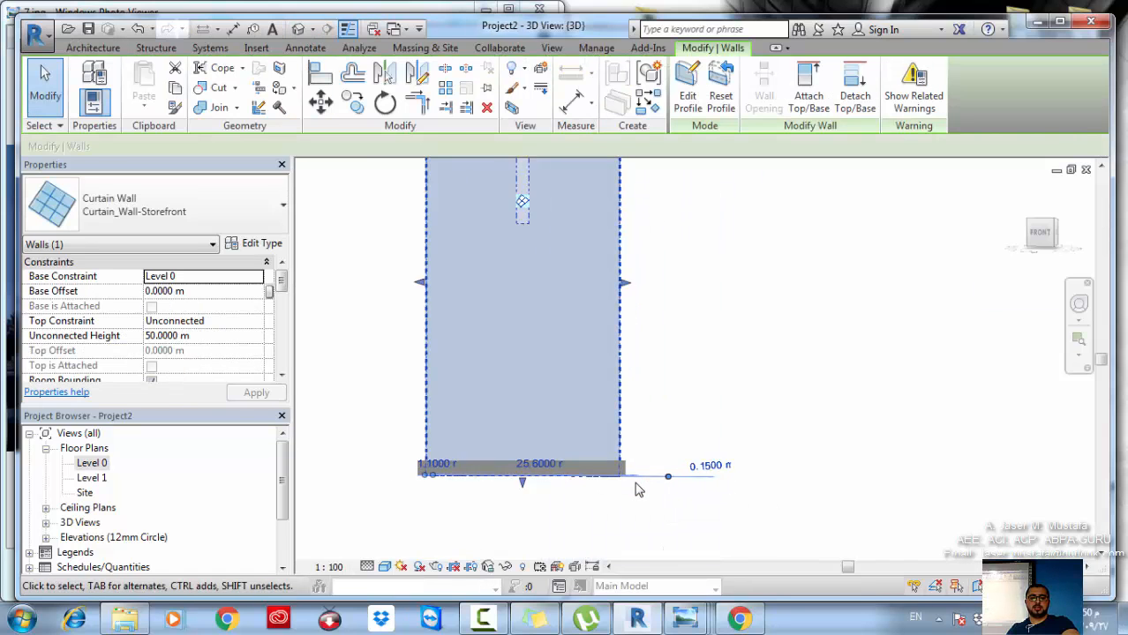
click(623, 462)
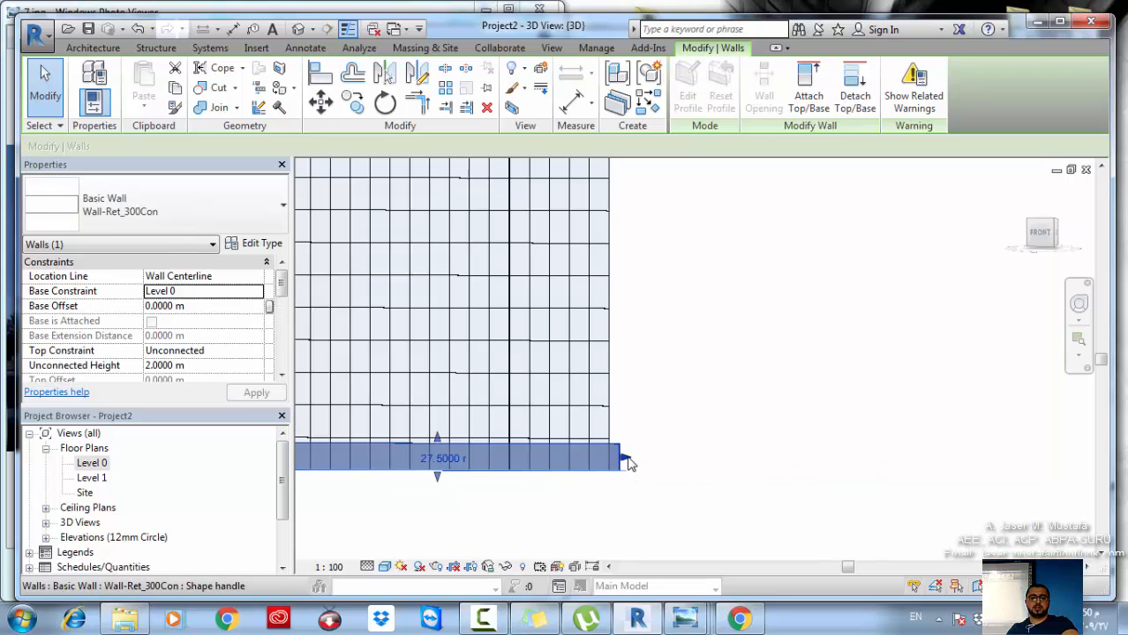
drag(630, 461, 707, 459)
scroll(684, 472, down, 3)
middle_drag(587, 468, 606, 476)
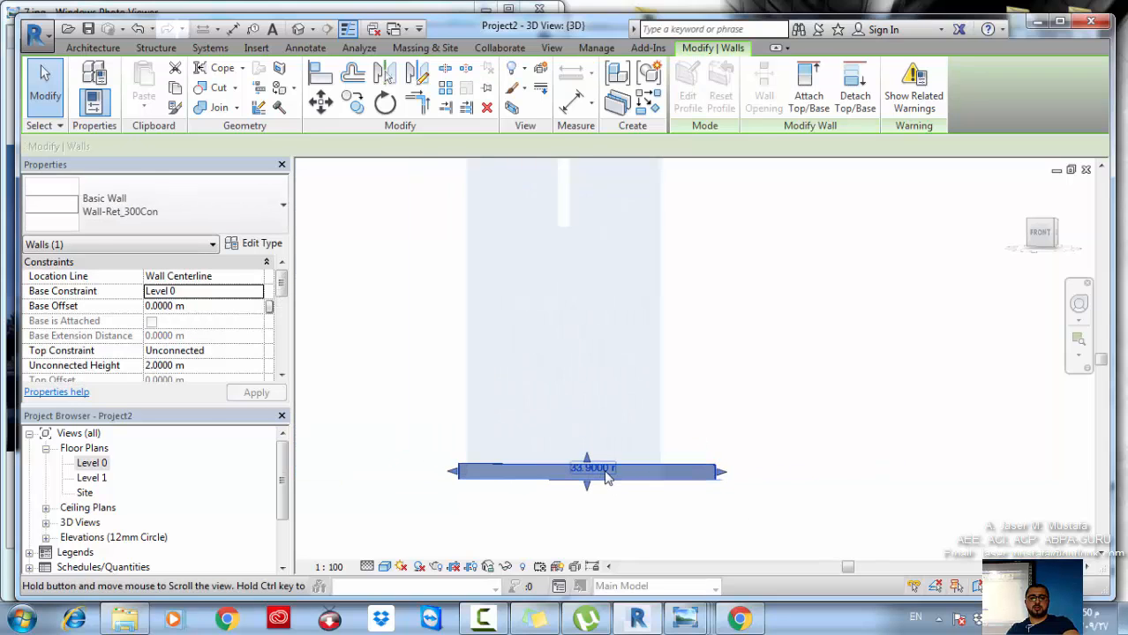
key(ctrl+z)
scroll(606, 471, down, 2)
- Stretch the top of the concrete base wall up over the curtain wall, towards the tower's top
click(615, 467)
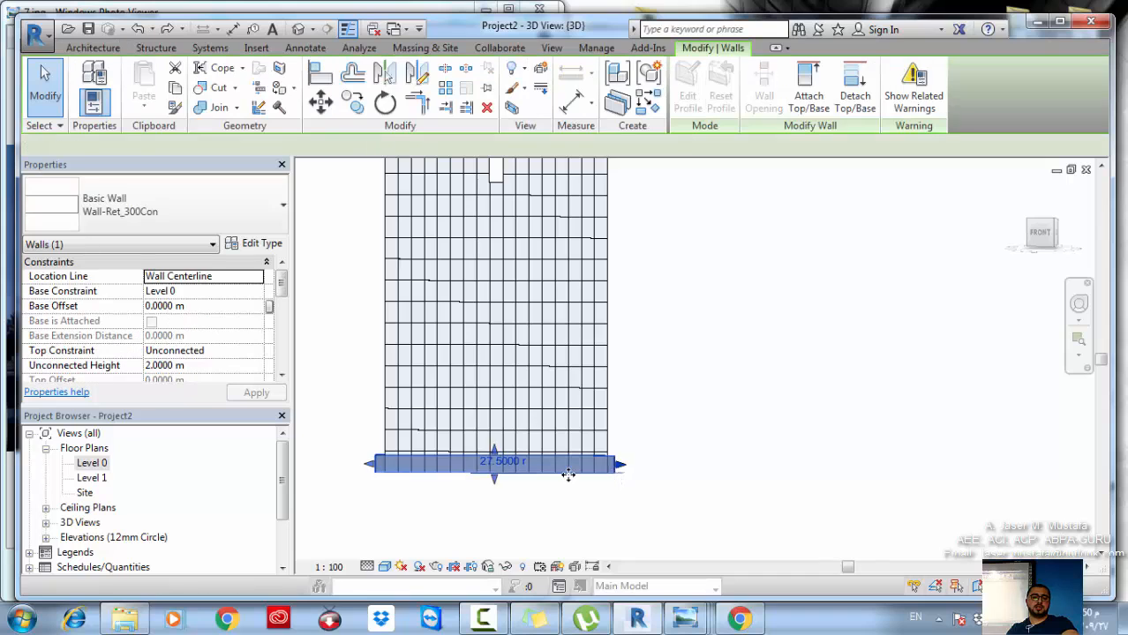
scroll(499, 445, down, 2)
middle_drag(498, 446, 574, 514)
drag(579, 518, 584, 157)
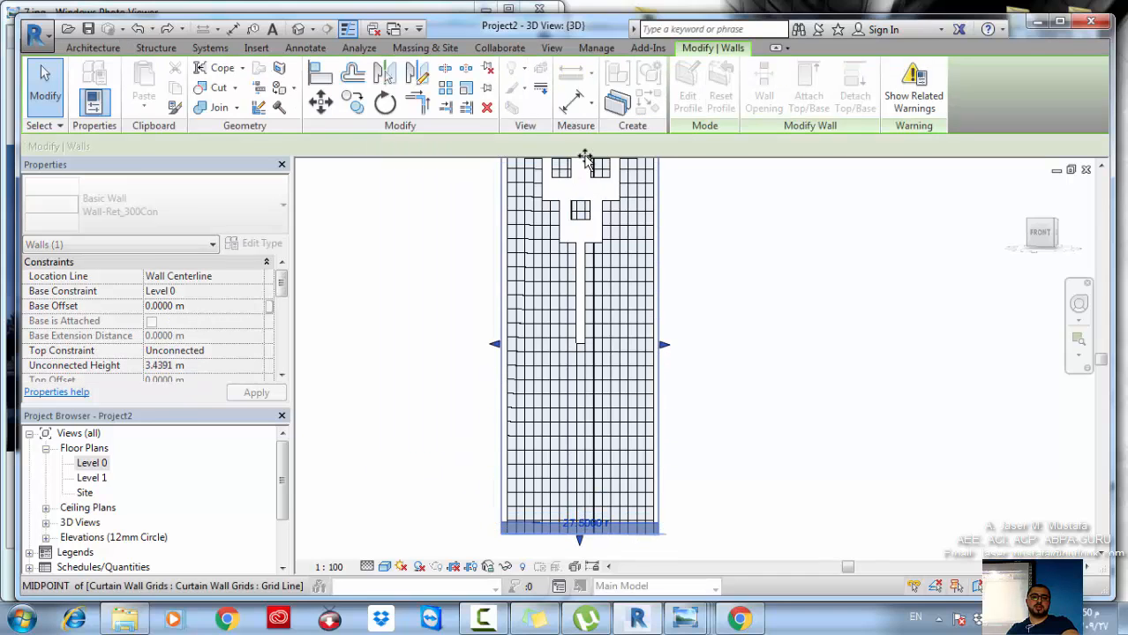
middle_drag(594, 369, 595, 521)
key(Escape)
scroll(658, 332, down, 1)
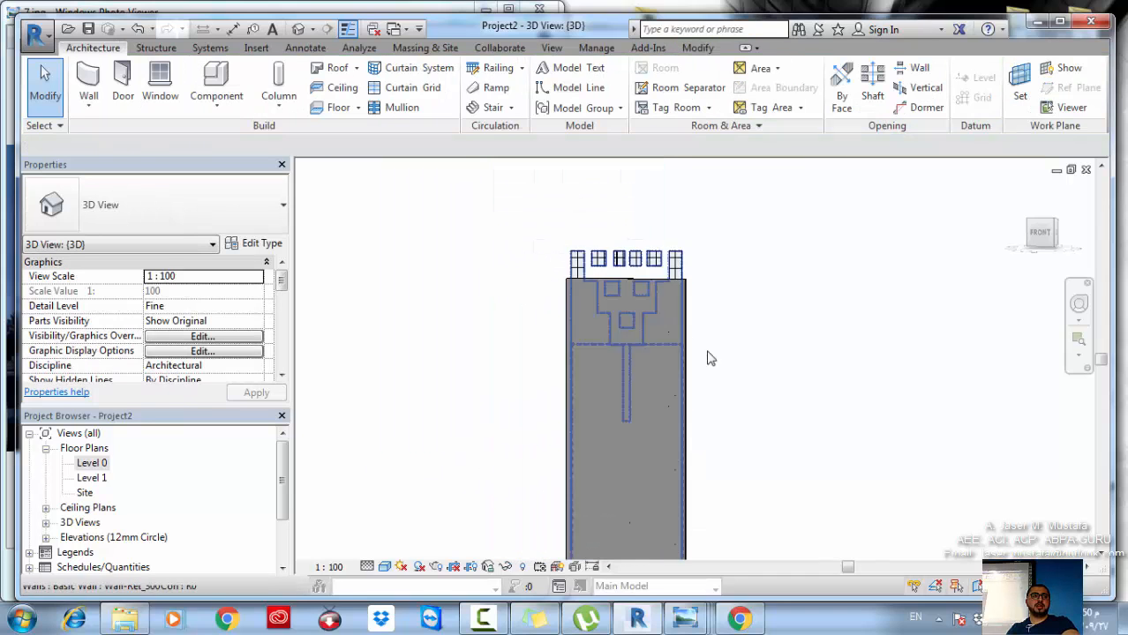
shift+middle_drag(712, 356, 644, 447)
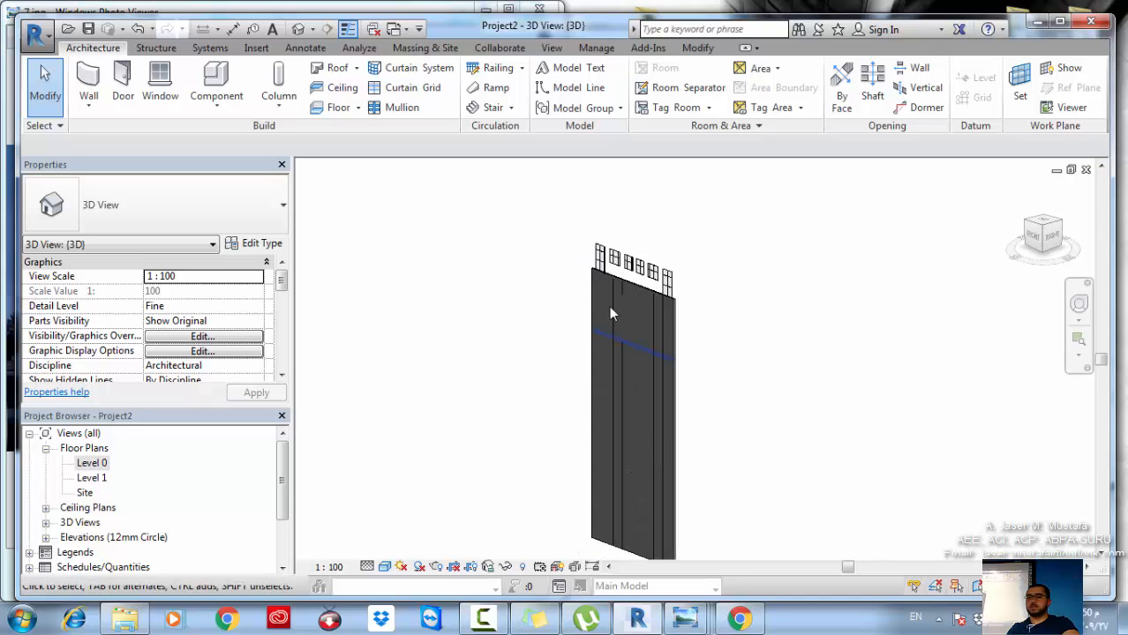
- Delete the concrete wall that overlaps the curtain wall
click(653, 316)
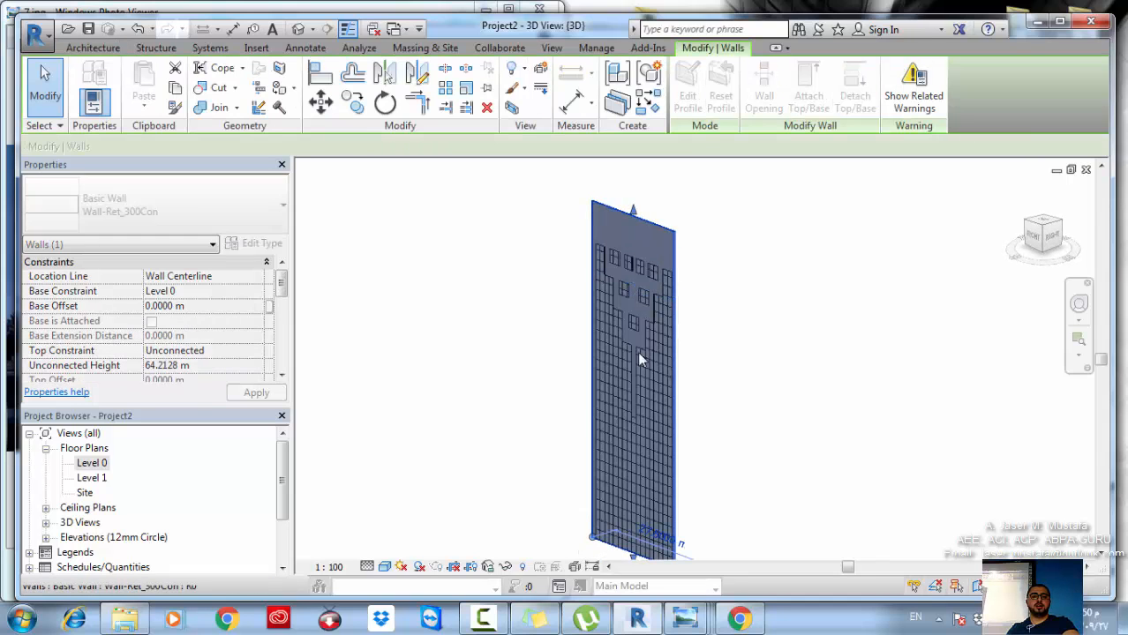
key(Delete)
middle_drag(684, 339, 694, 286)
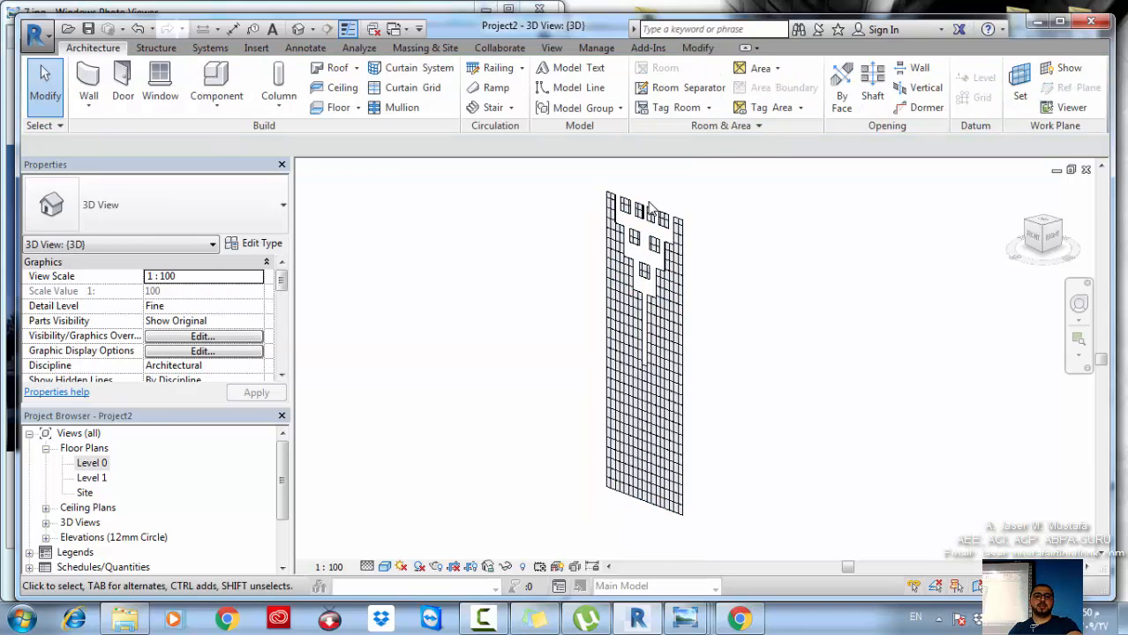
- Enable Automatically Embed in the type properties of Curtain_Wall-Storefront
click(618, 265)
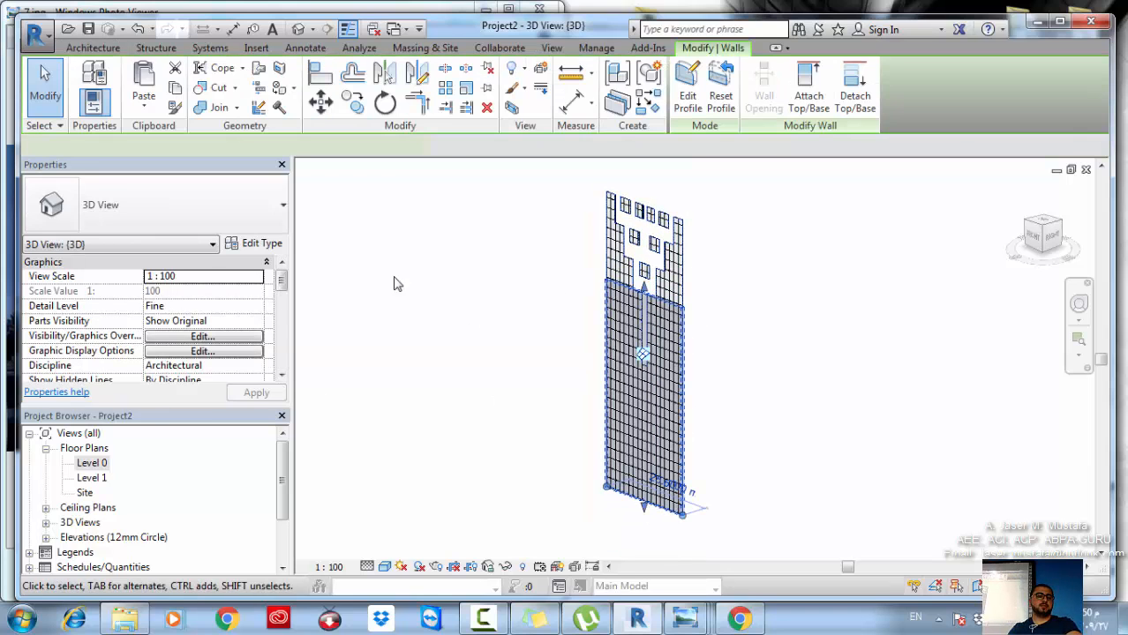
click(265, 246)
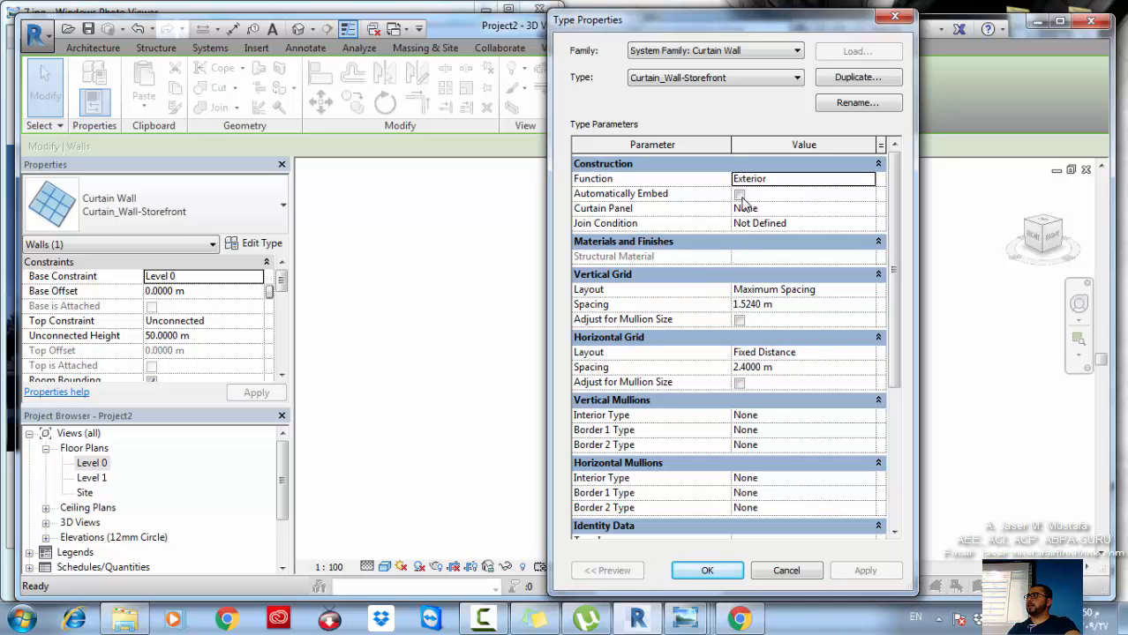
key(Escape)
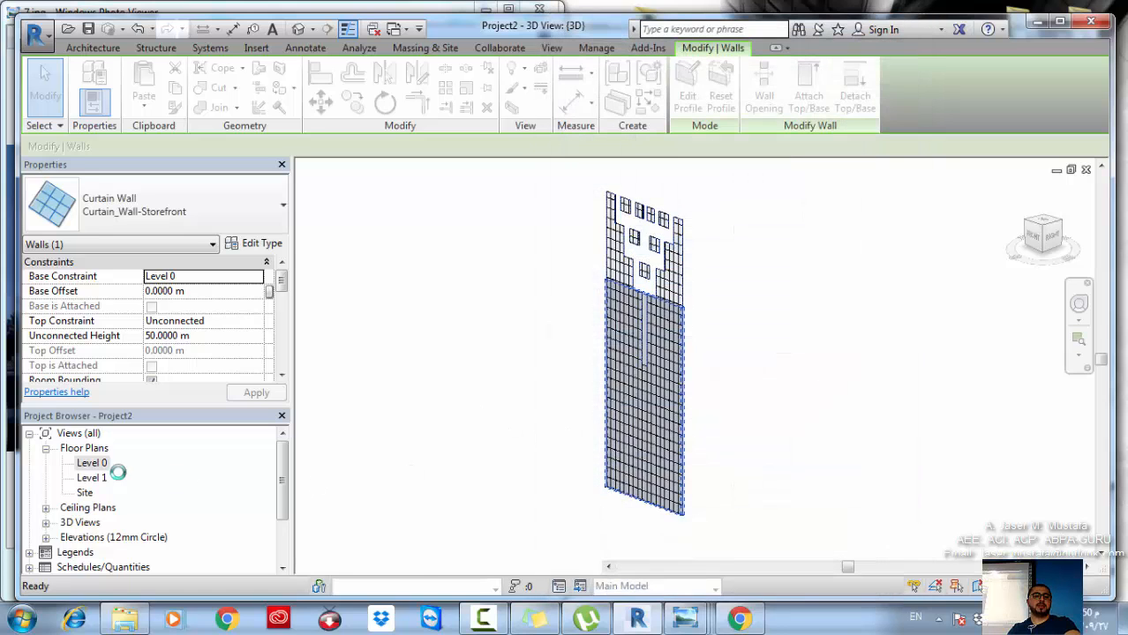
- In the Level 0 floor plan, draw a 2 m high Wall-Ret_300Con wall along the curtain wall, slightly past both ends
double_click(91, 463)
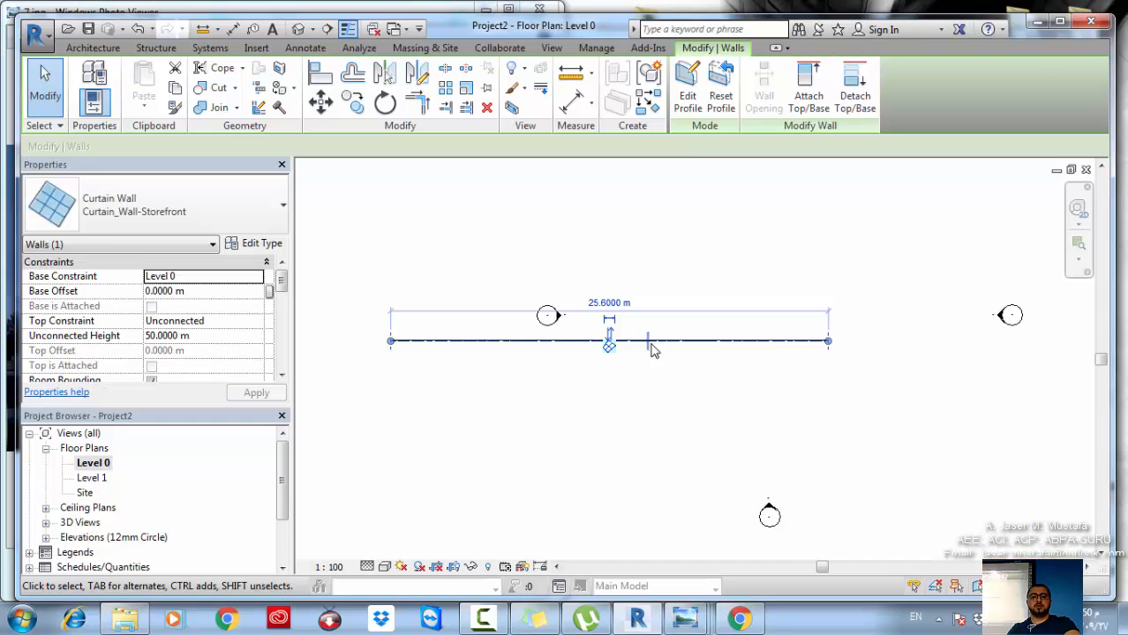
key(c)
key(s)
click(168, 196)
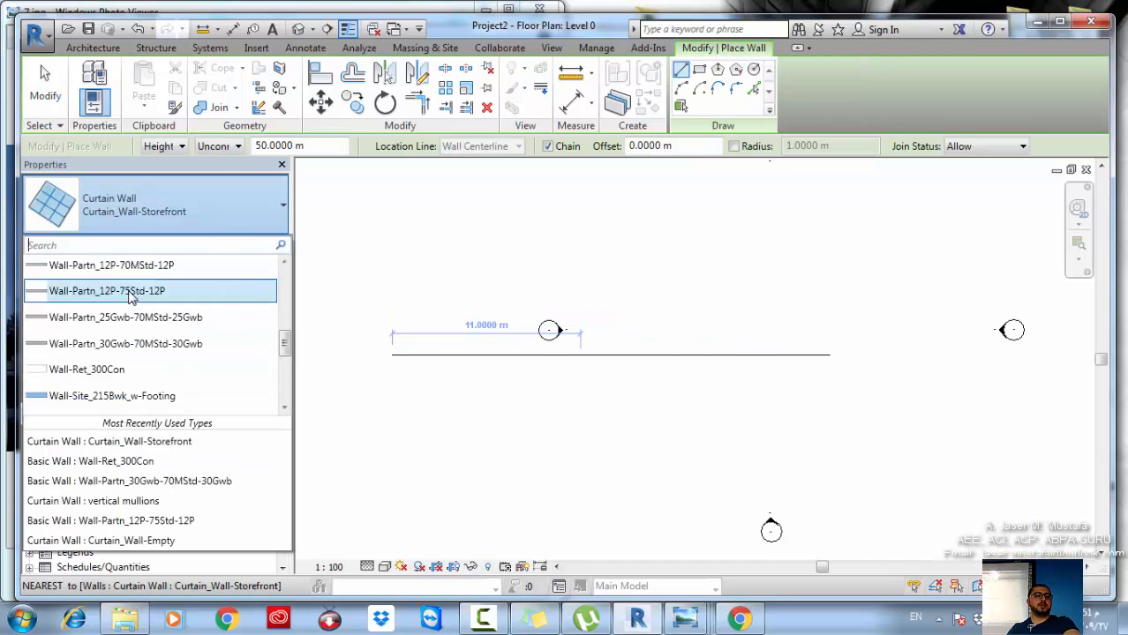
click(84, 369)
click(256, 242)
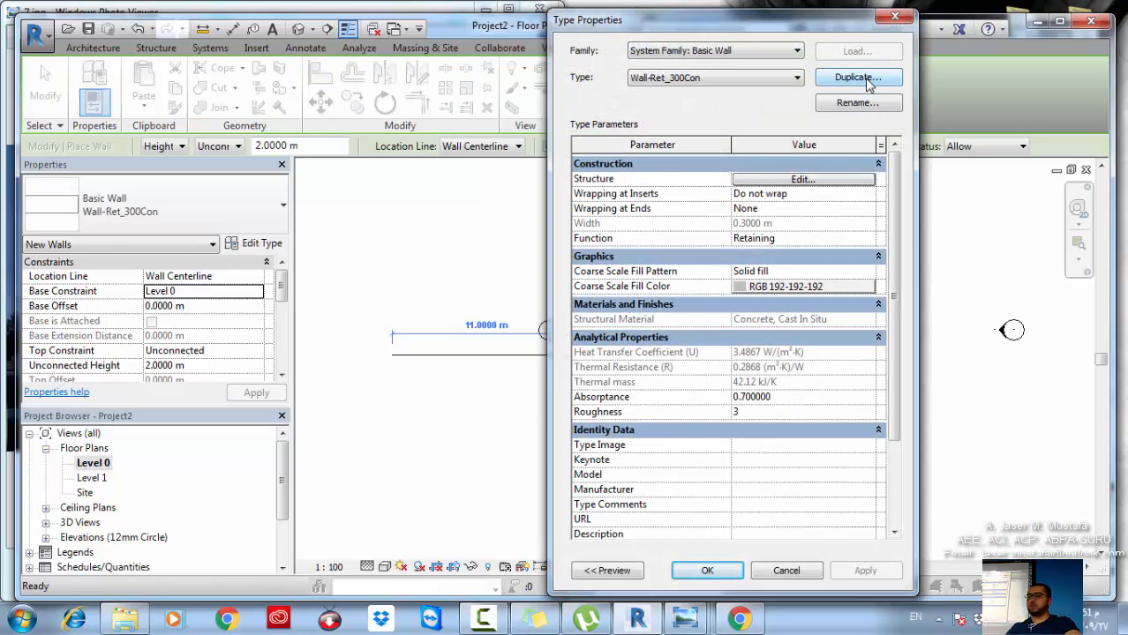
click(707, 571)
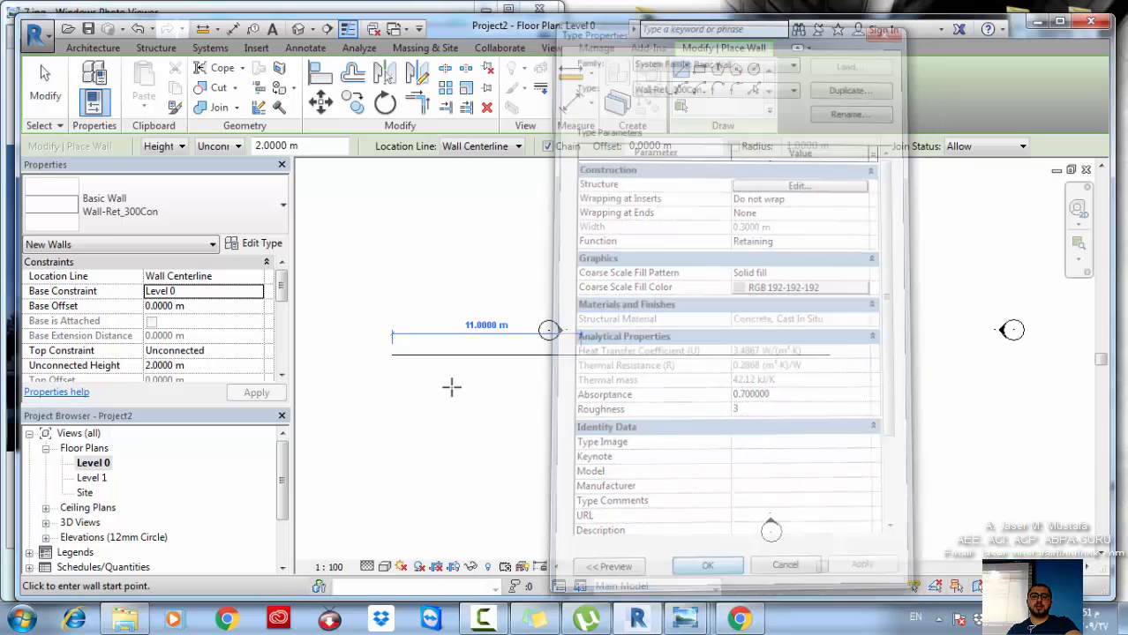
click(434, 370)
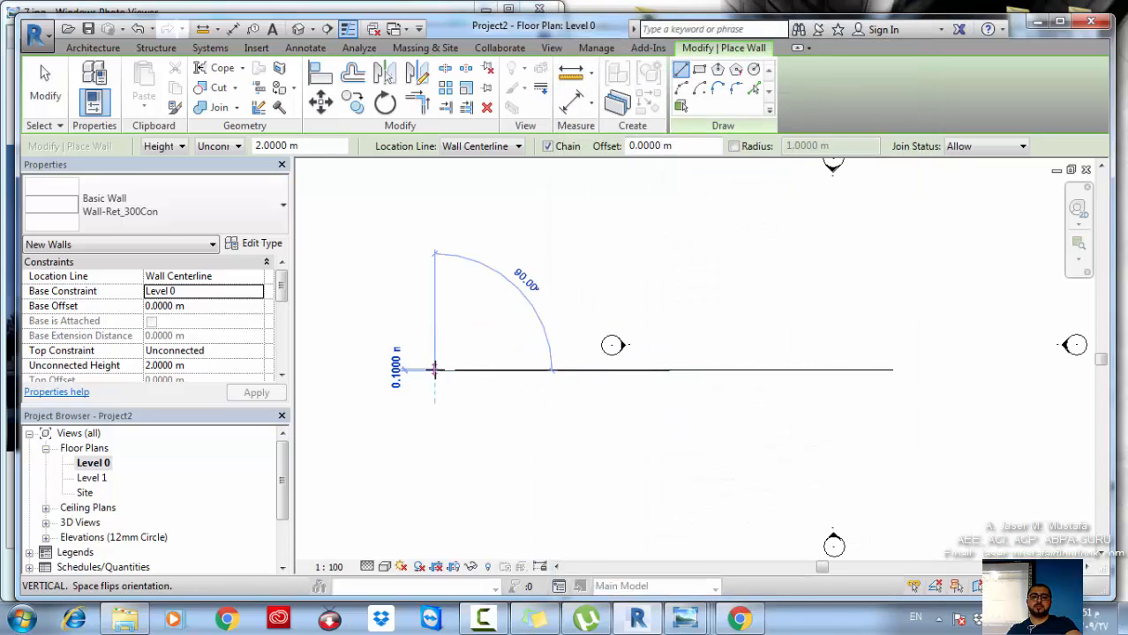
click(899, 371)
key(Escape)
key(Escape)
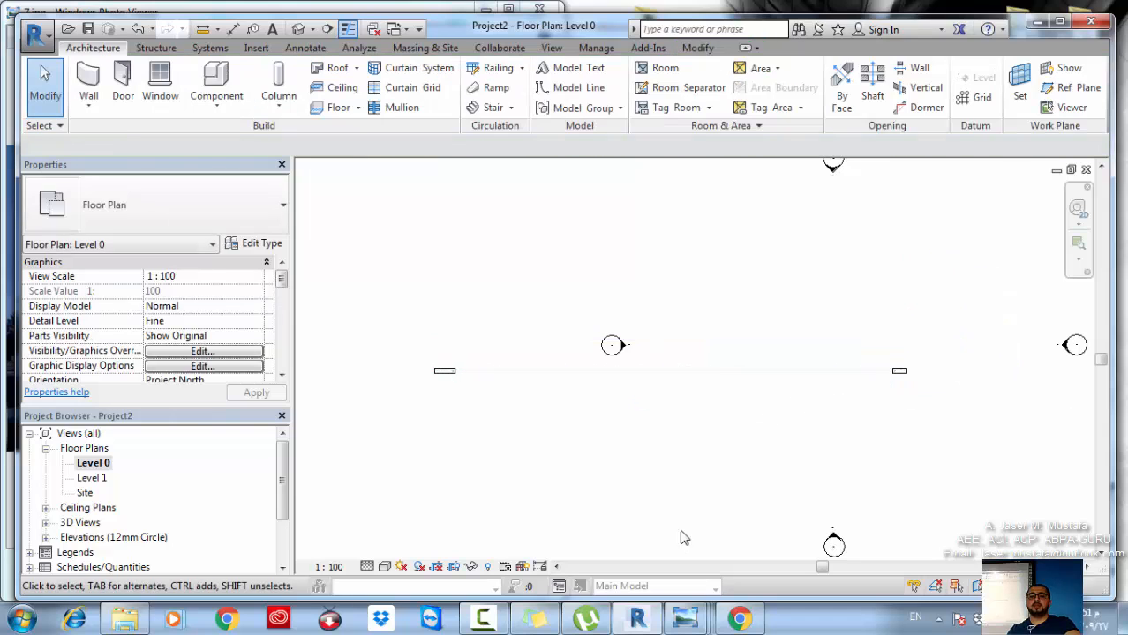
- Switch to Windows Photo Viewer and bring up the tower reference photo 5.JPG
click(685, 621)
click(884, 535)
mouse_move(685, 621)
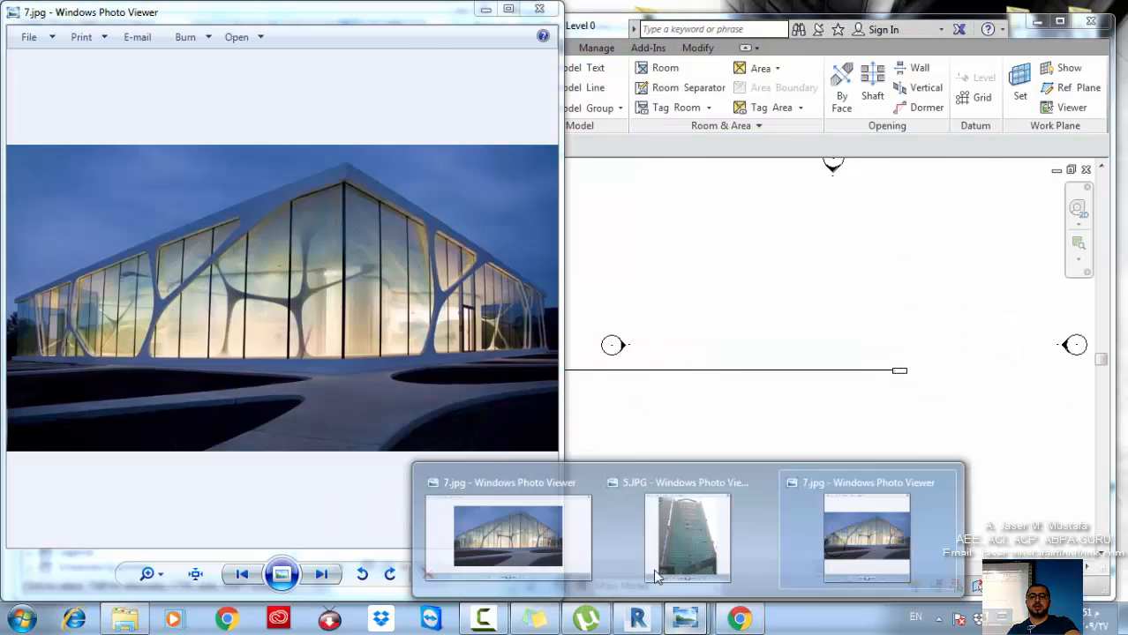
click(693, 534)
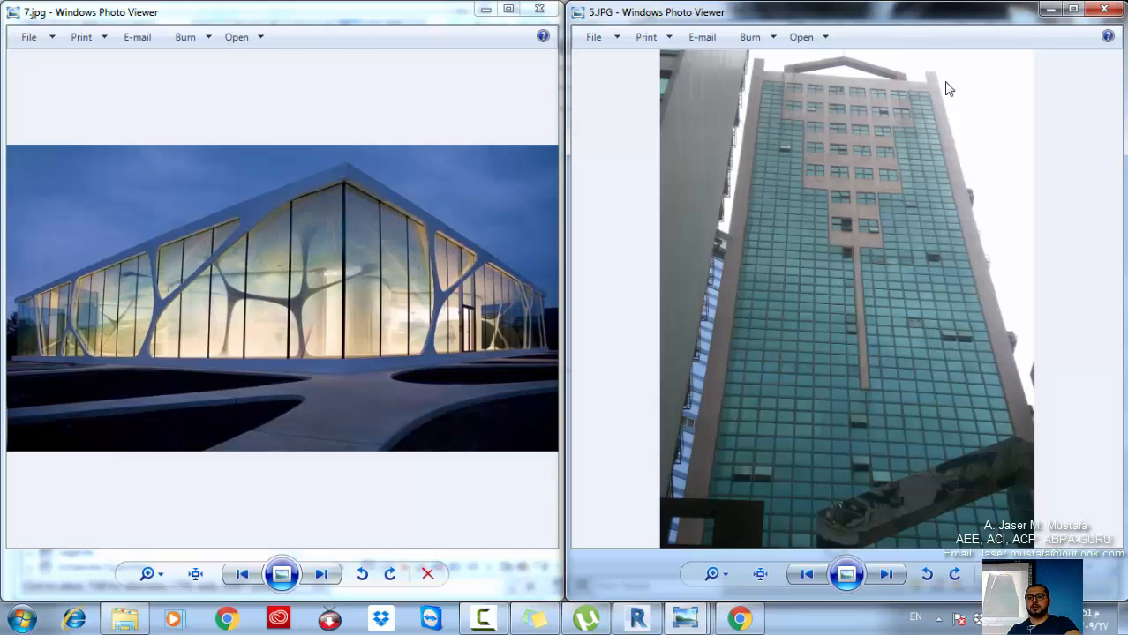
- Switch from the tower reference photo back to Revit and open the default 3D view
click(1050, 9)
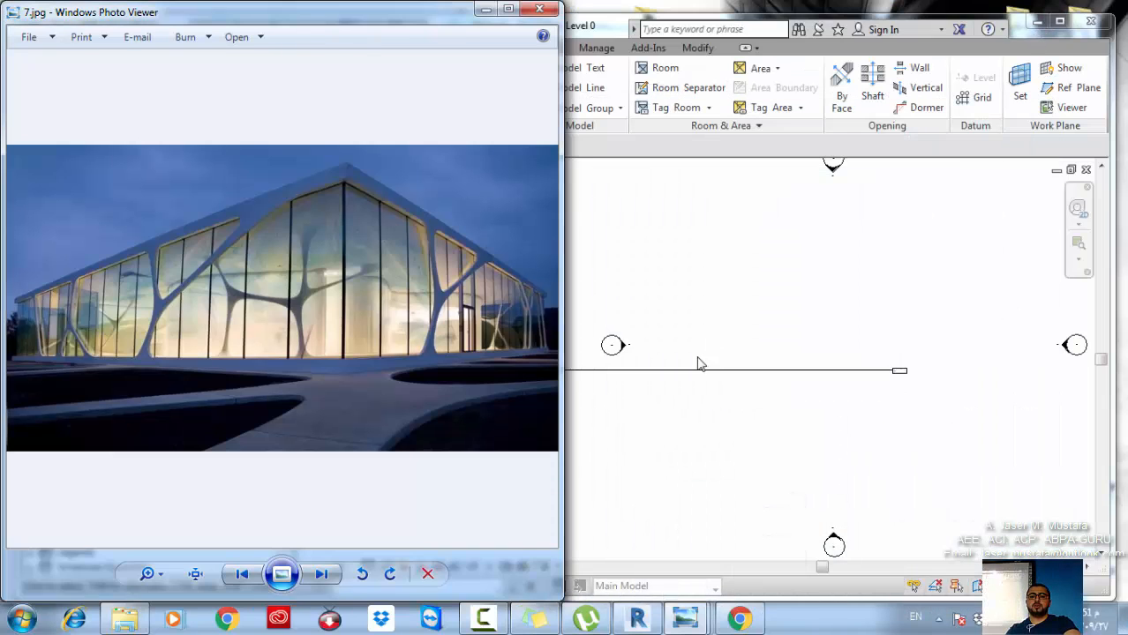
click(697, 362)
scroll(748, 320, down, 3)
click(300, 29)
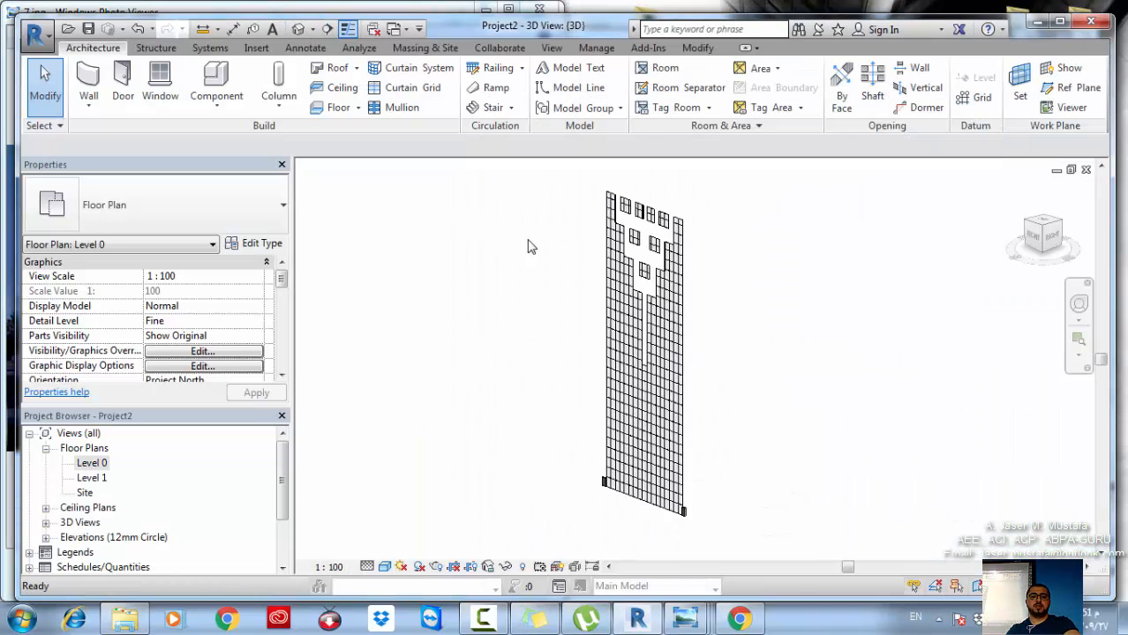
- Stretch the top of the Wall-Ret_300Con wall upward to slightly above the curtain wall's top edge
scroll(635, 353, down, 5)
scroll(644, 406, up, 4)
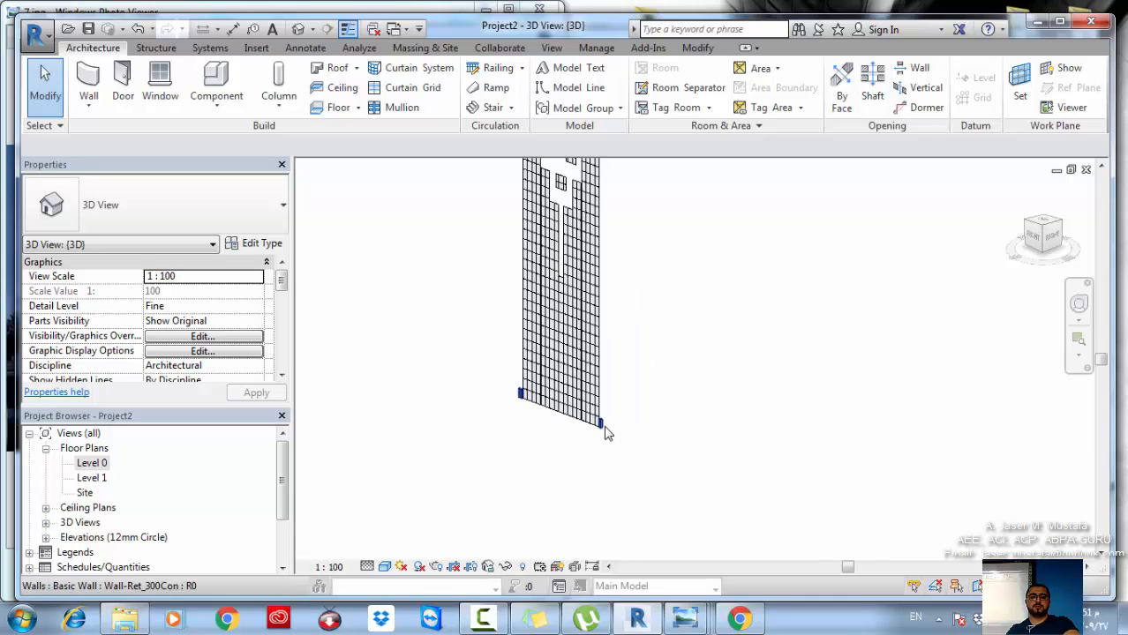
click(604, 428)
scroll(596, 430, up, 5)
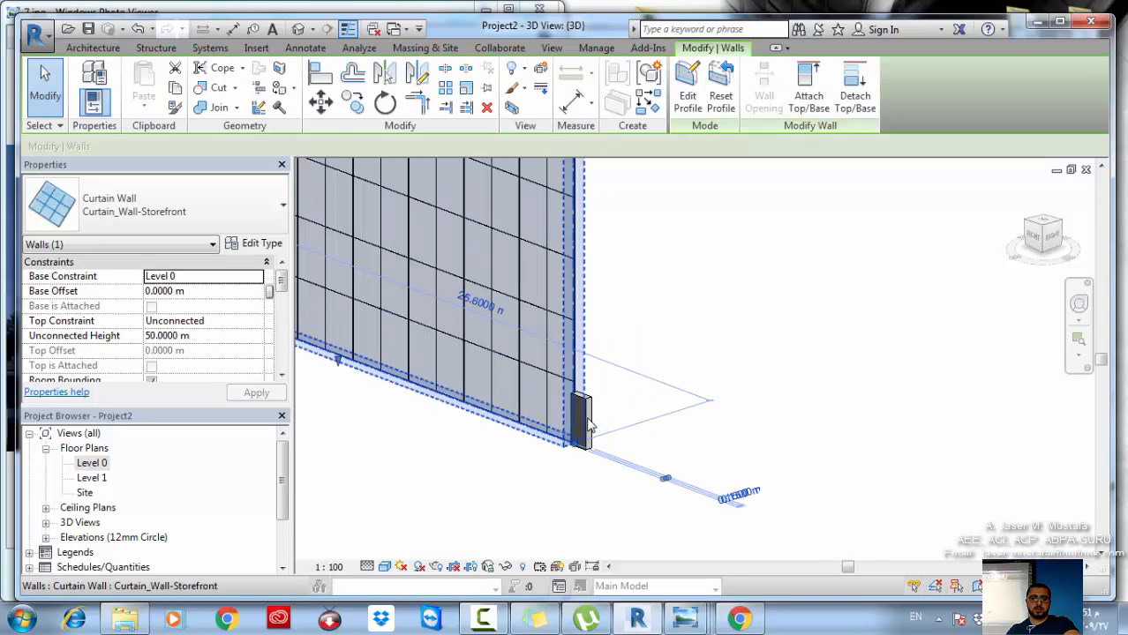
click(590, 427)
scroll(441, 388, down, 3)
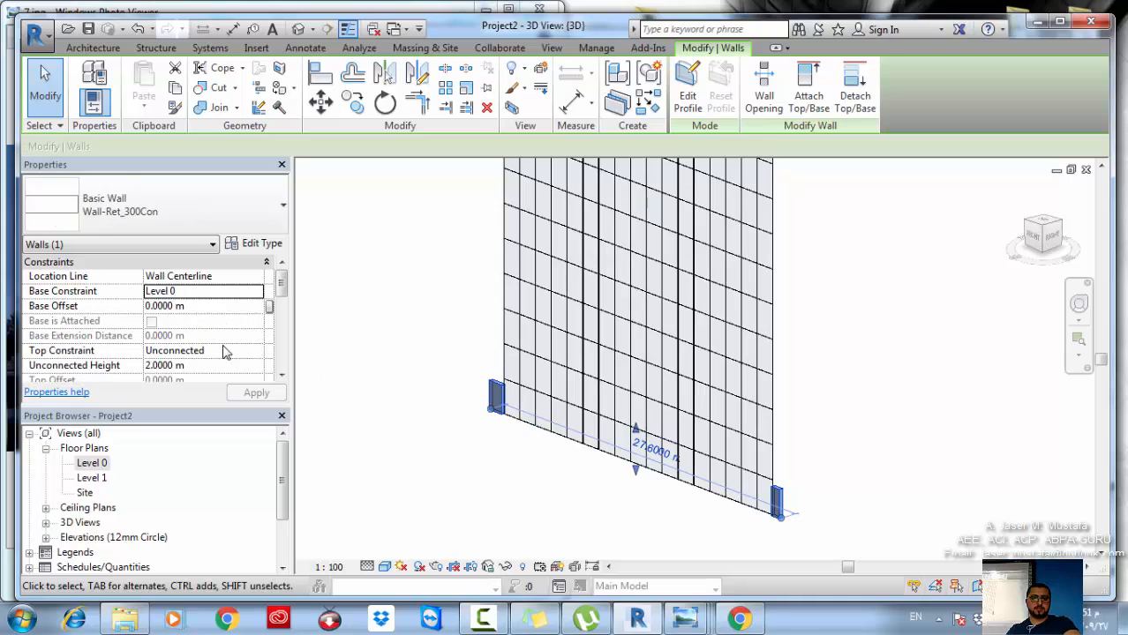
scroll(614, 468, down, 2)
middle_drag(614, 469, 662, 534)
scroll(662, 534, down, 3)
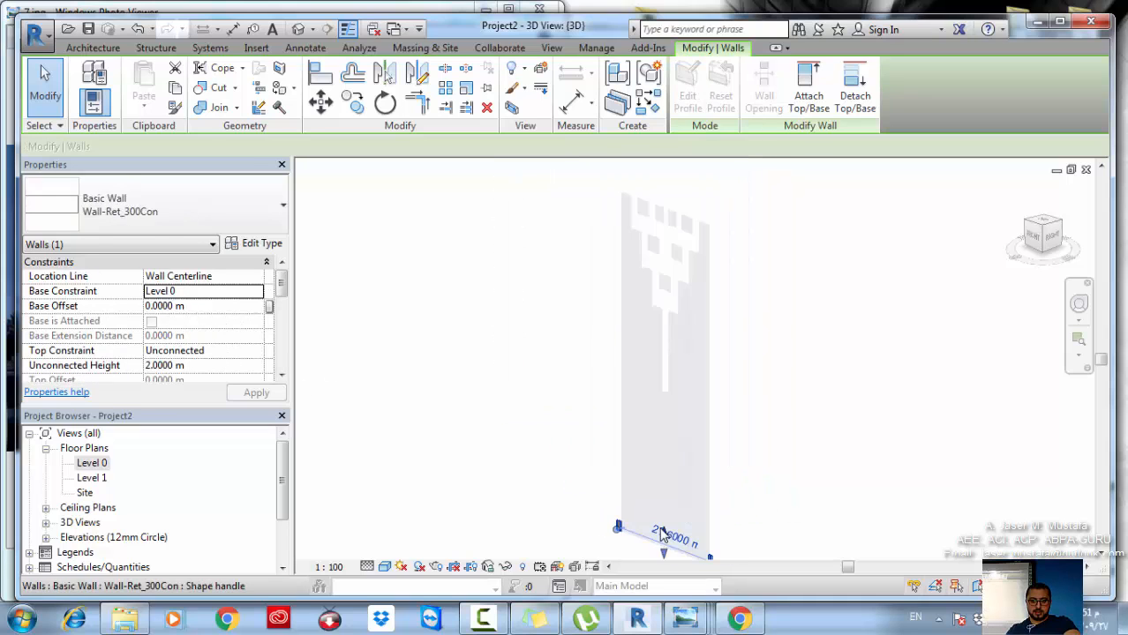
drag(666, 540, 727, 284)
click(727, 284)
shift+middle_drag(706, 371, 815, 380)
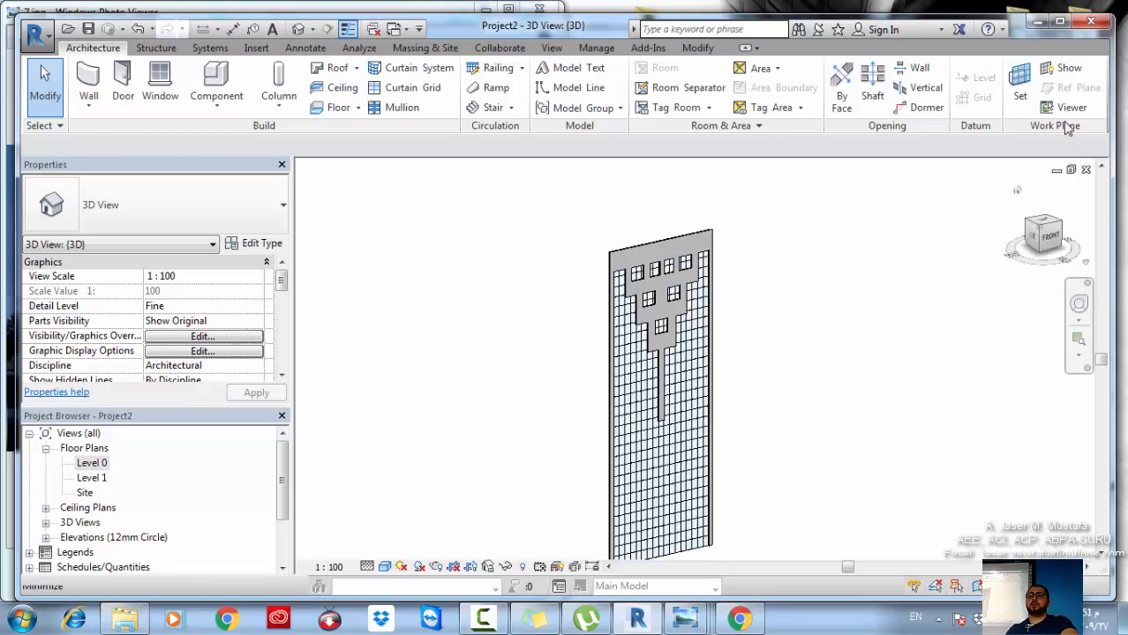
- Minimize Revit and bring up photo 5.JPG in Windows Photo Viewer to compare the tower facade with the model
click(1038, 20)
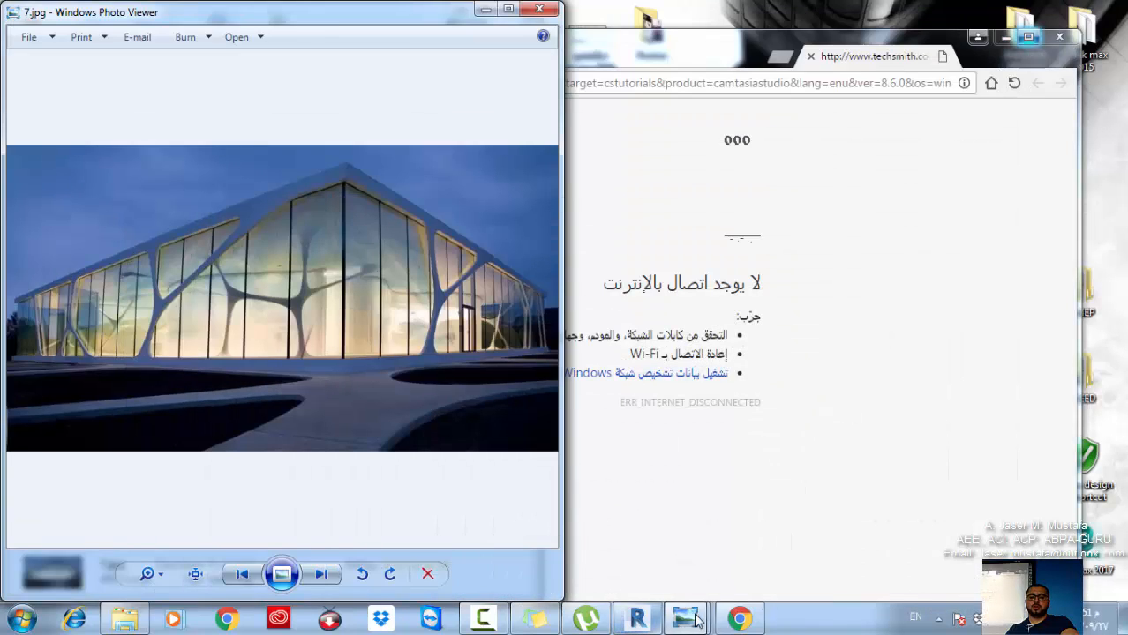
mouse_move(697, 620)
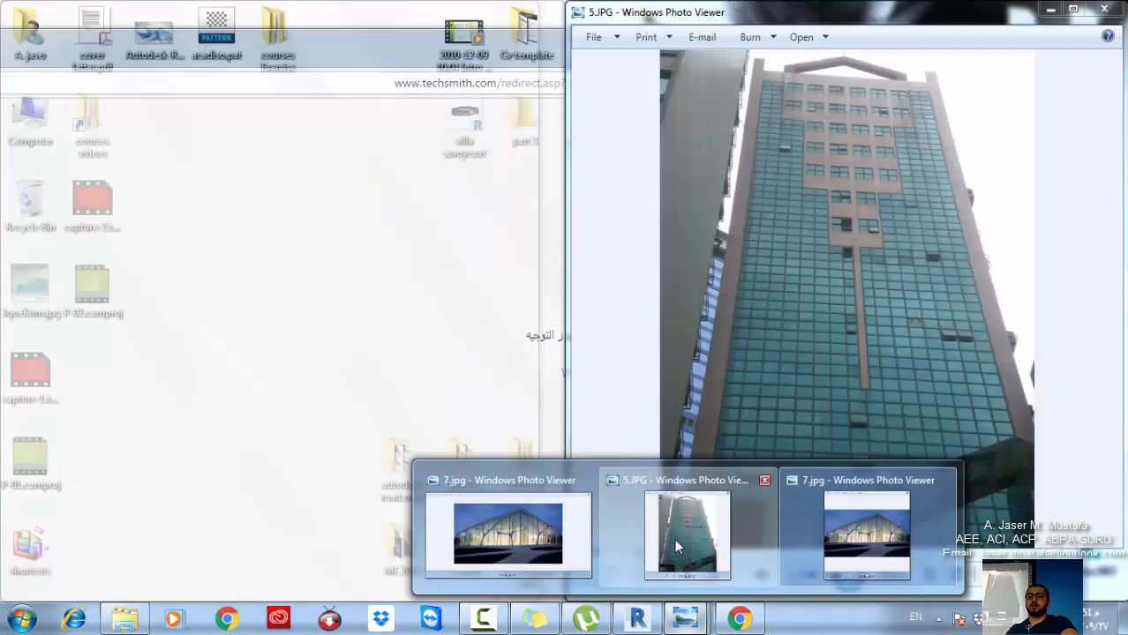
click(674, 539)
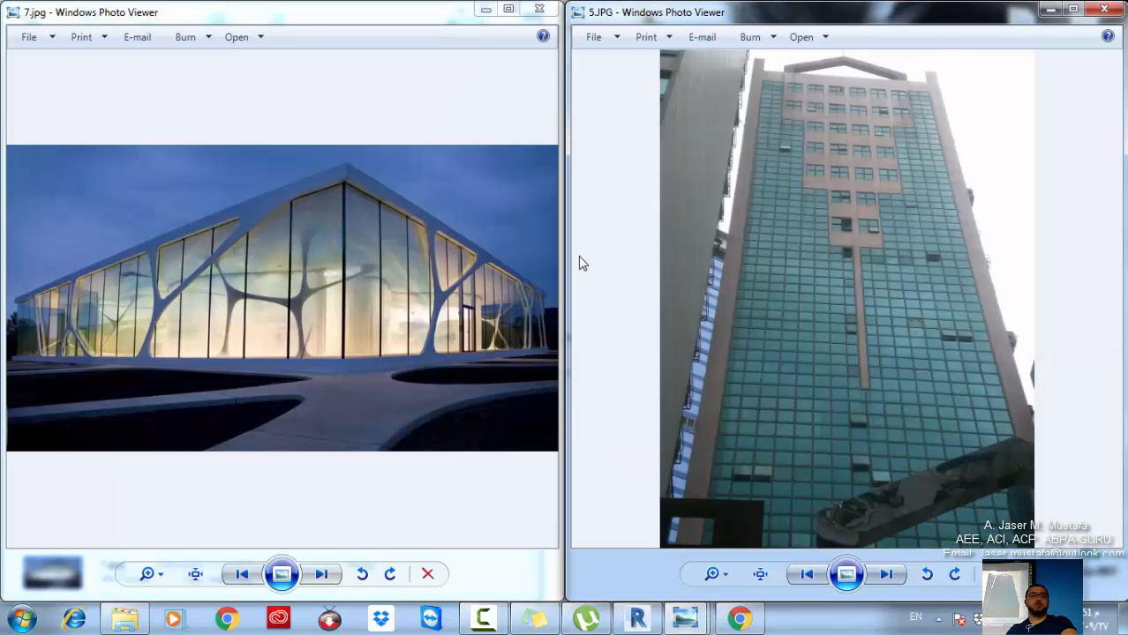